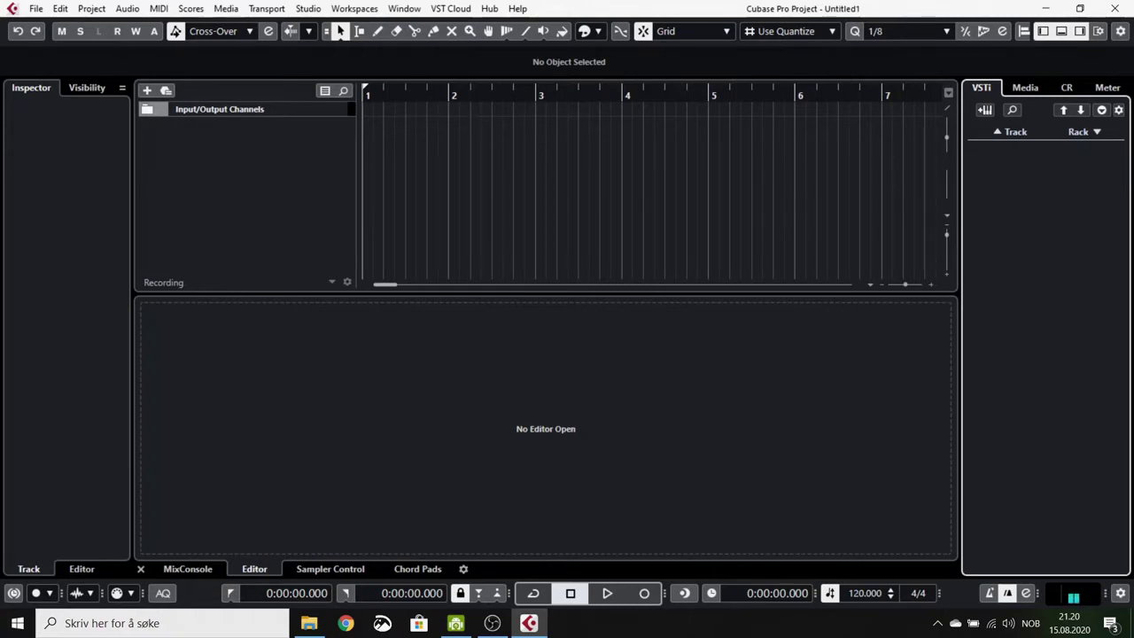
Step: In the MediaBay's Analog Techno pack, clear the HiHats filter and list only Kick Drum samples
click(1106, 88)
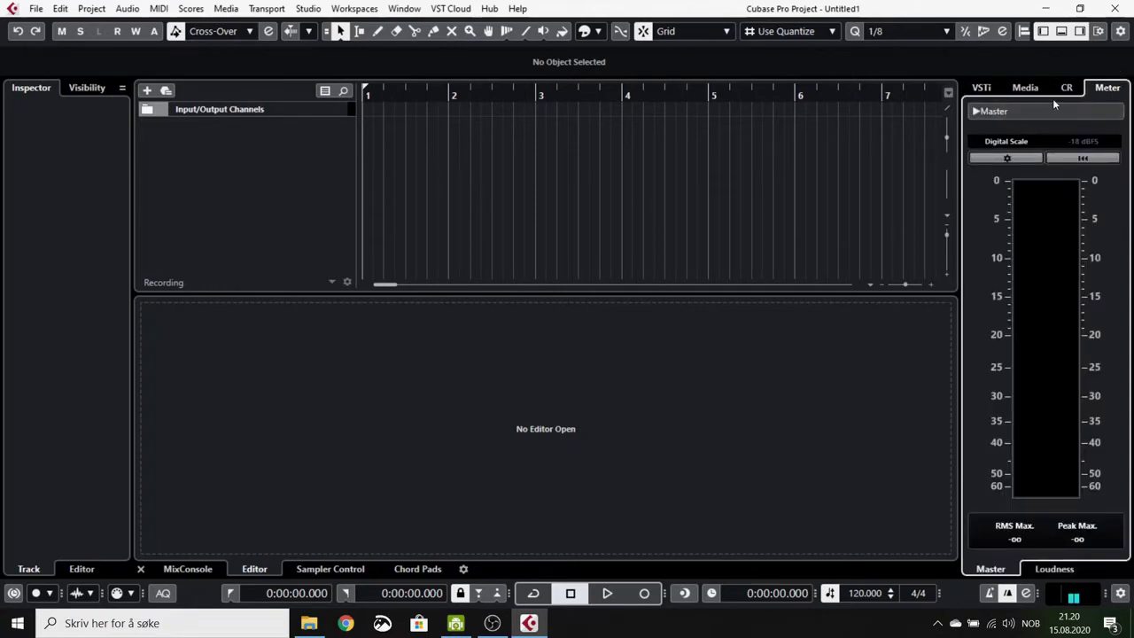
click(1027, 89)
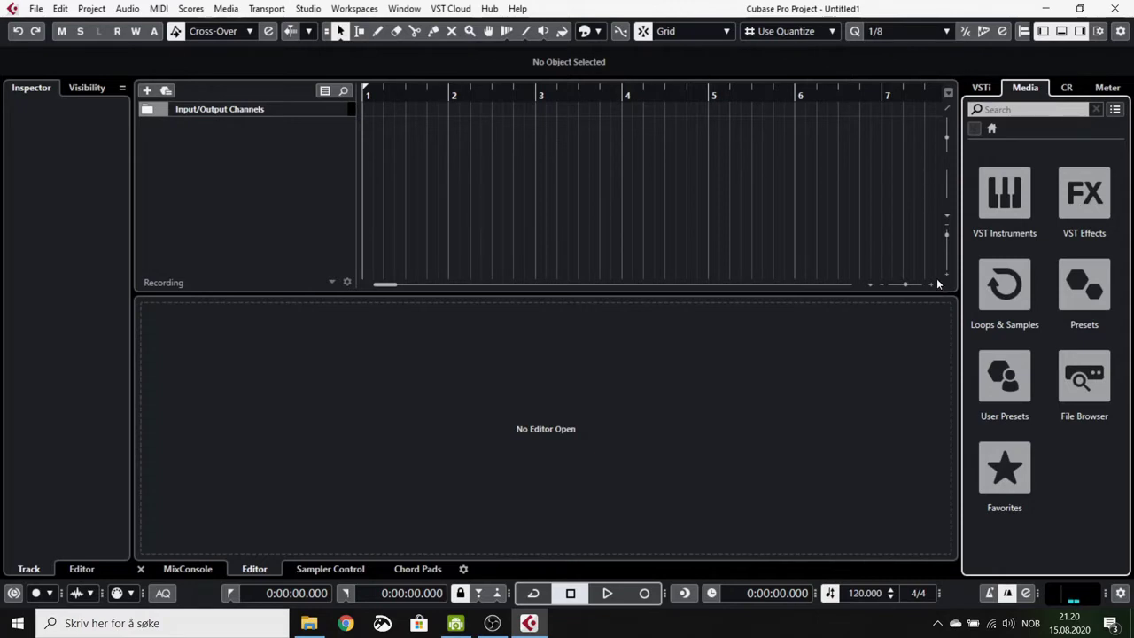
click(998, 295)
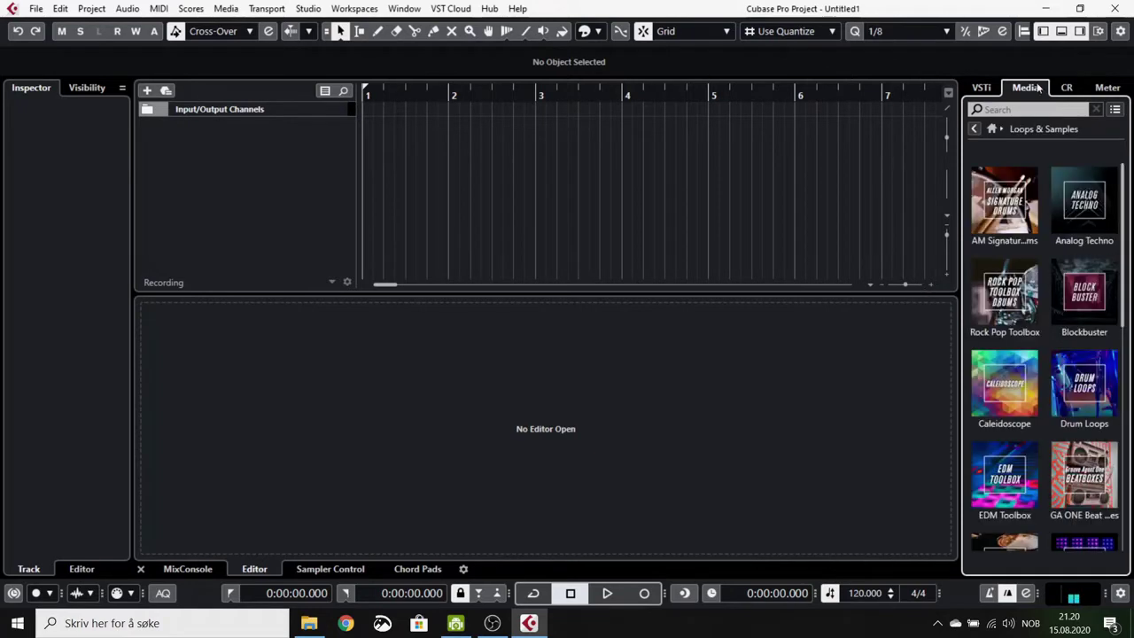
click(1068, 201)
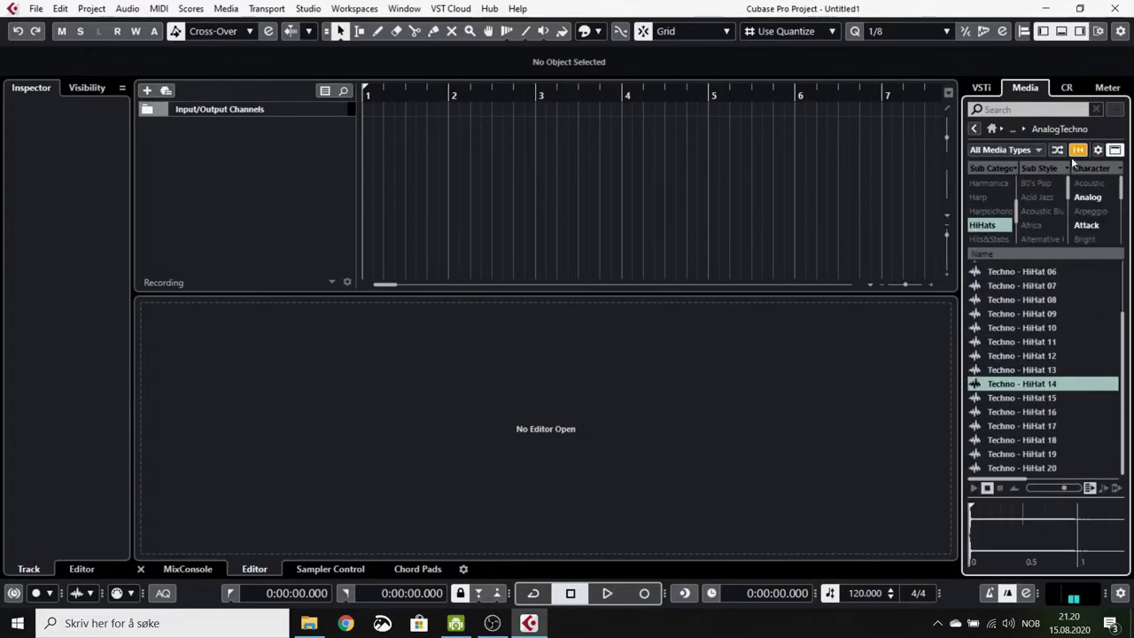
click(1077, 148)
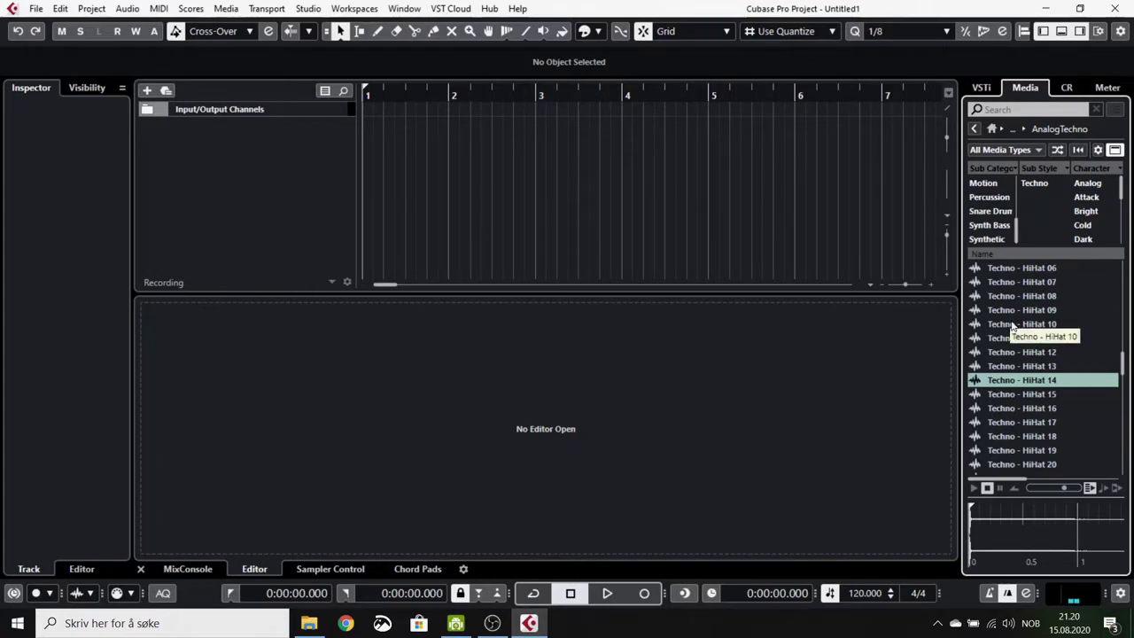
scroll(1047, 332, down, 4)
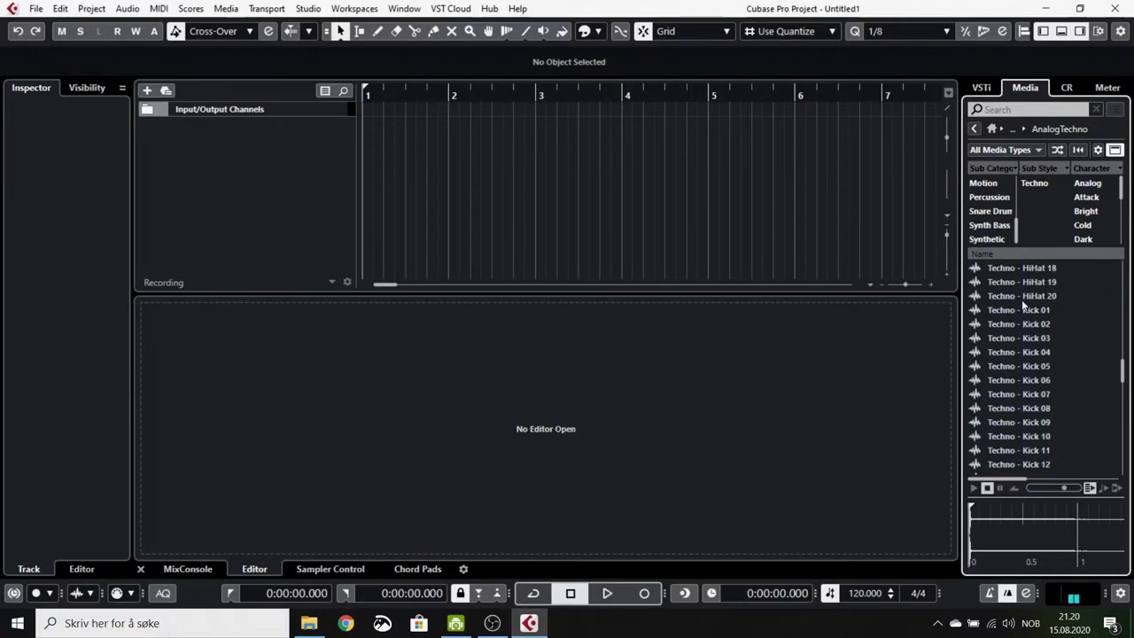
scroll(994, 216, up, 3)
scroll(994, 223, down, 1)
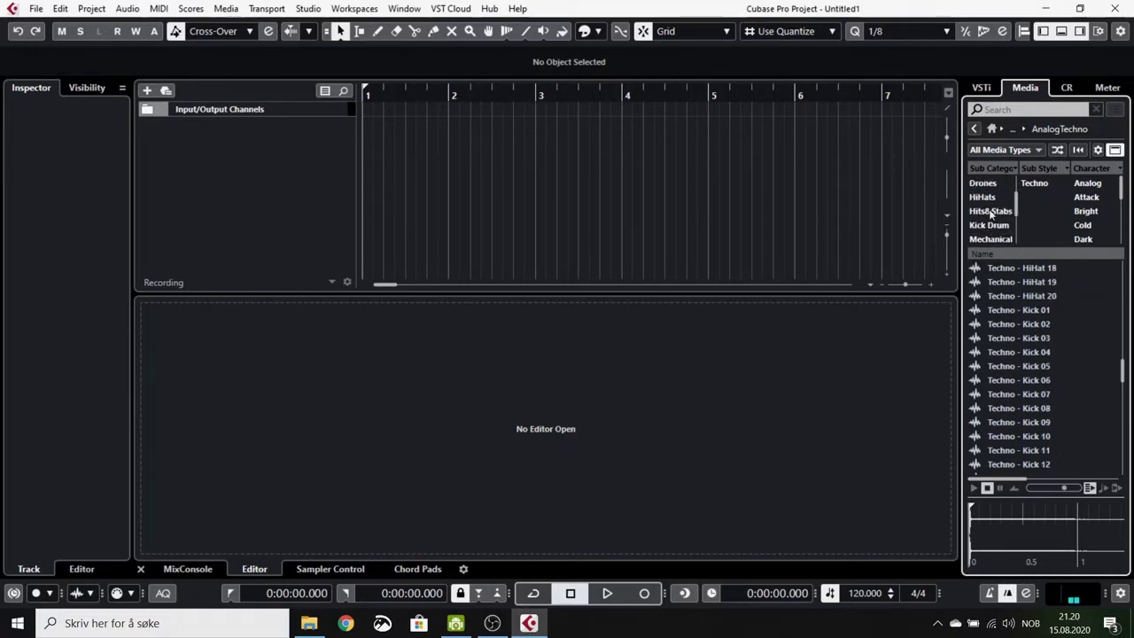
scroll(991, 214, down, 1)
click(990, 212)
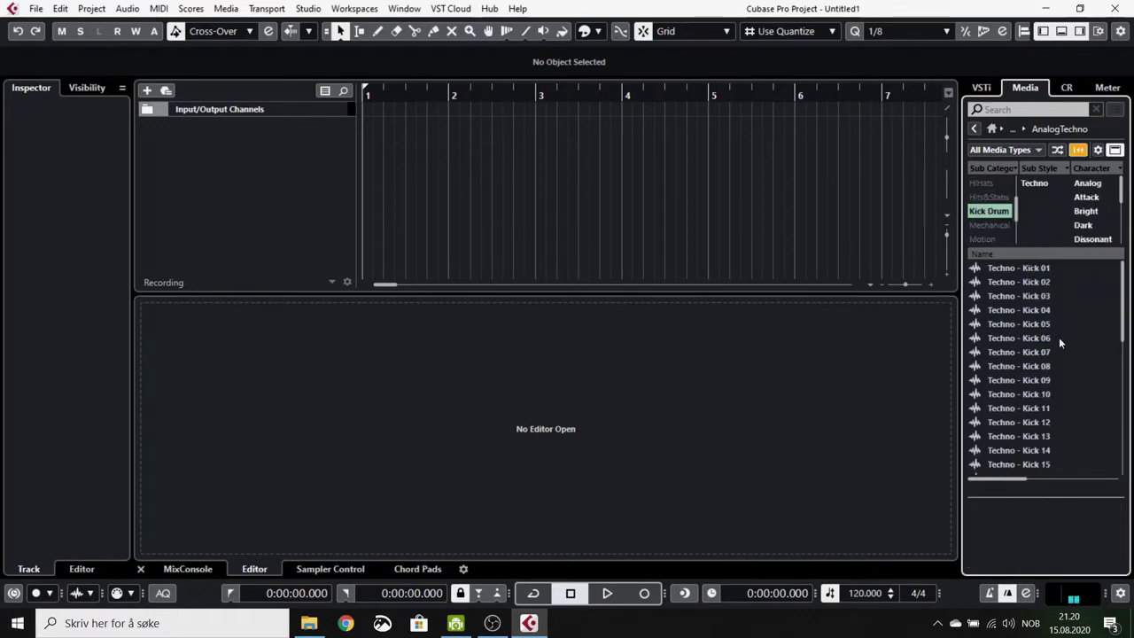
Step: Audition Techno kicks 03, 06, 12, 13 and 14, then settle on Kick 06
click(1010, 298)
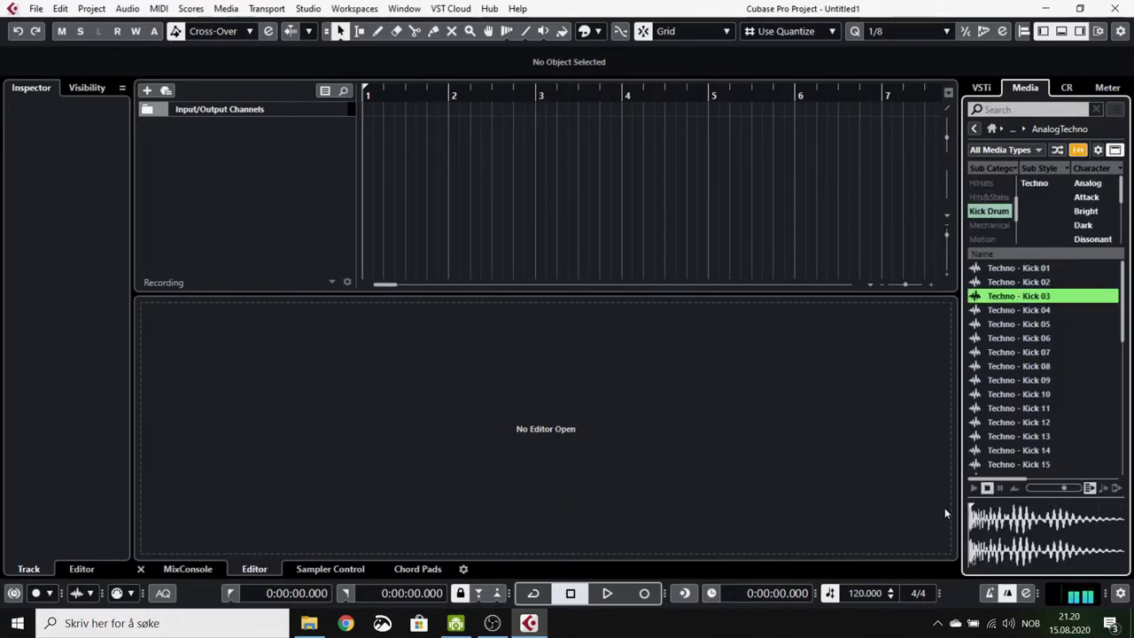
click(973, 488)
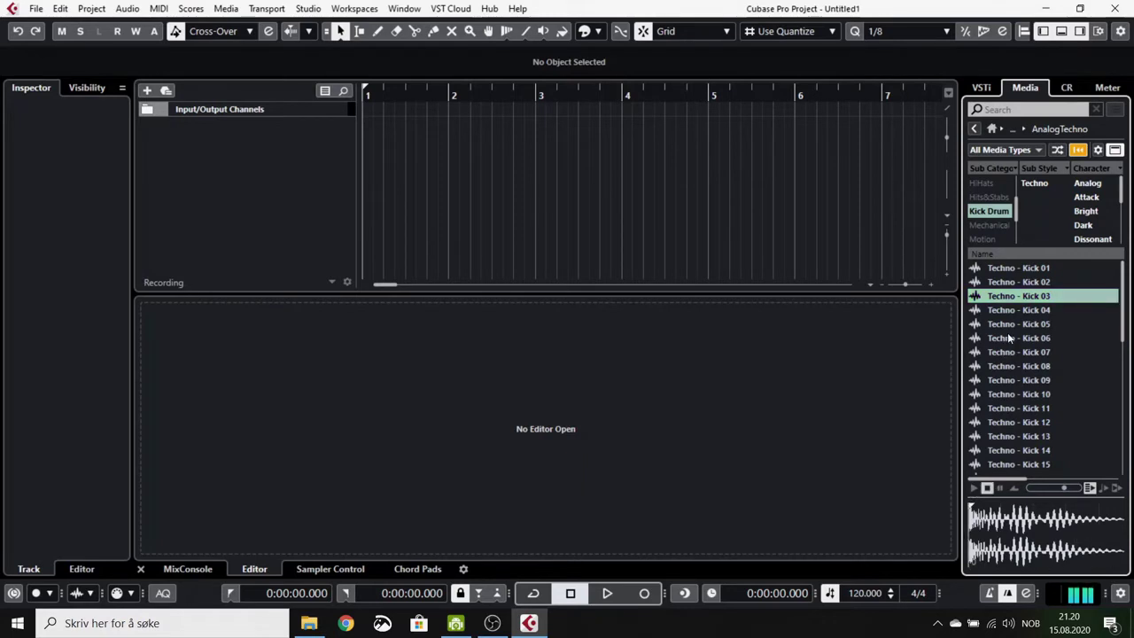
click(1010, 338)
click(1014, 423)
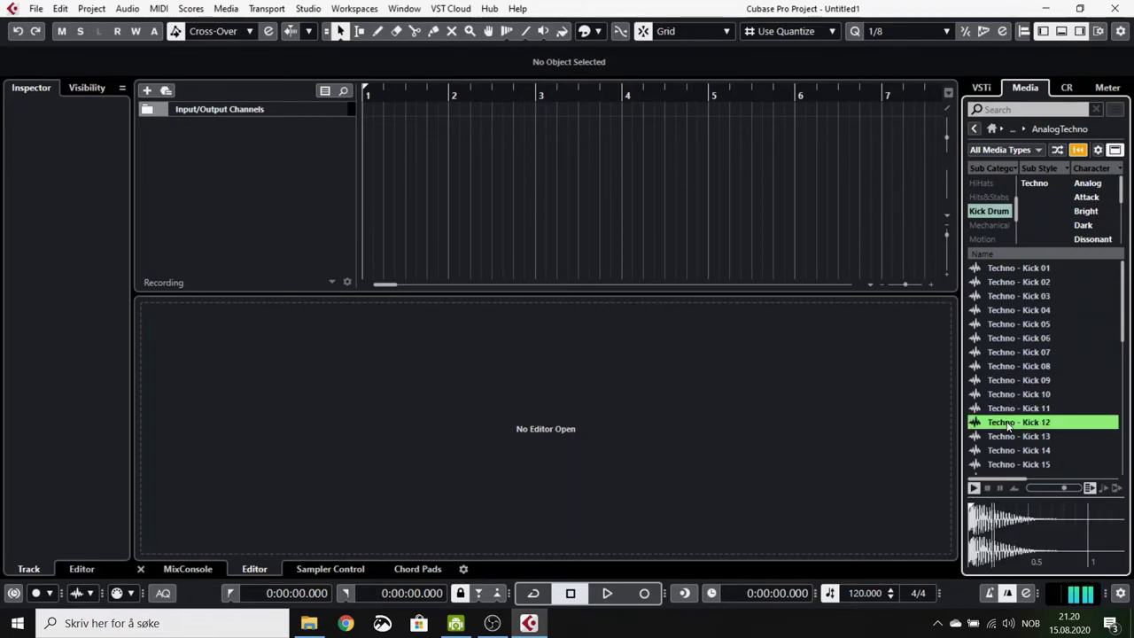
click(1013, 437)
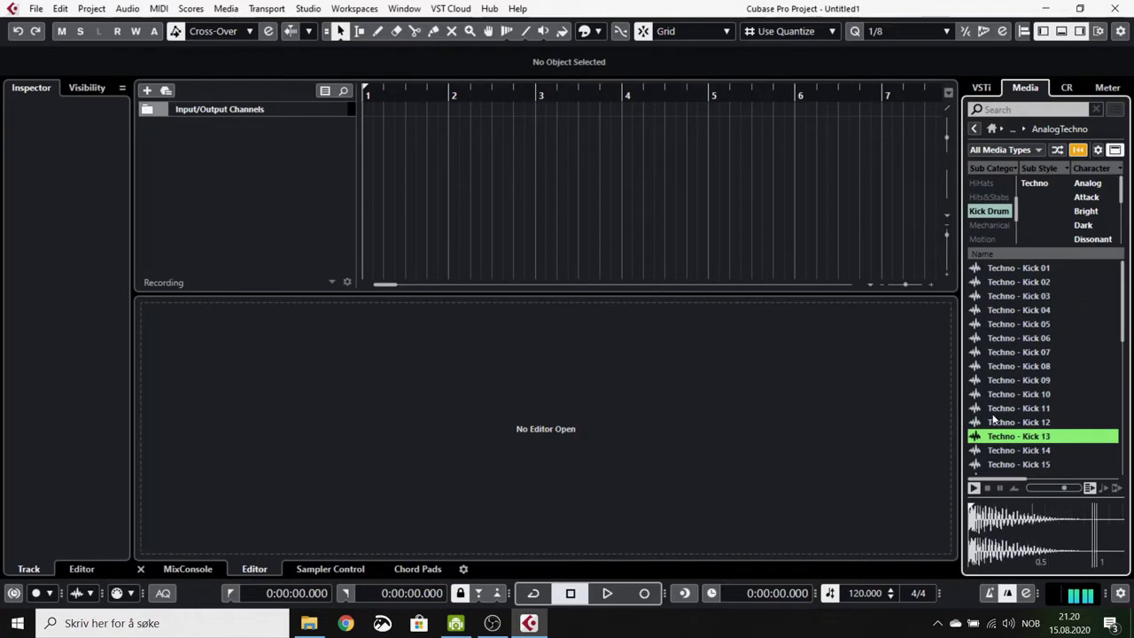
click(996, 449)
click(1018, 338)
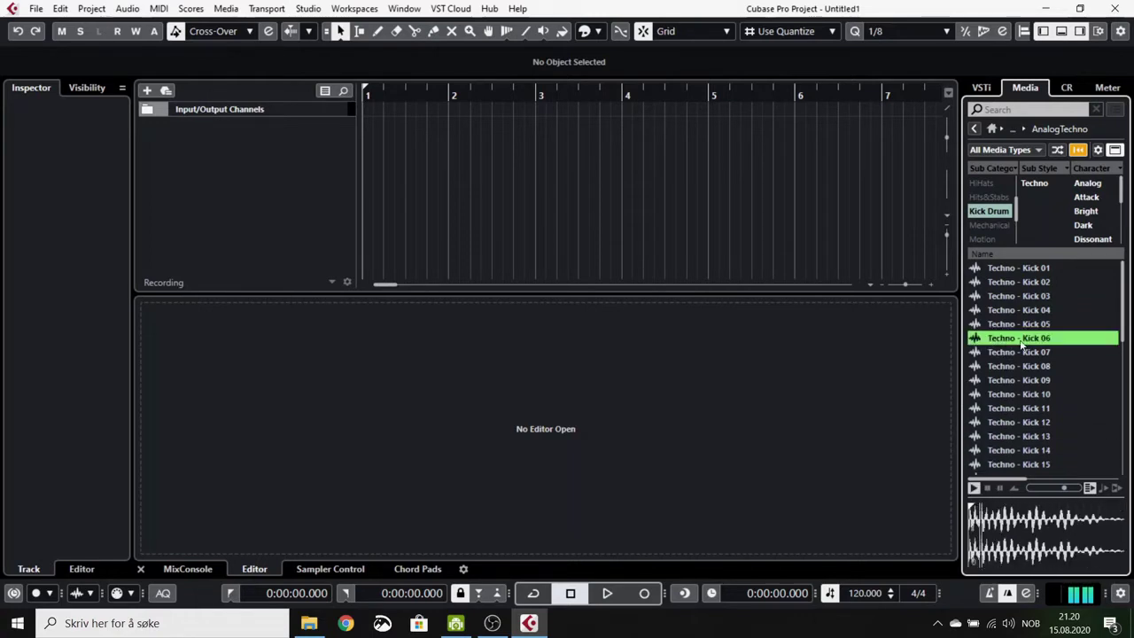
Step: Add Techno - Kick 06 to the project as a new audio track and play it
drag(1001, 341, 614, 215)
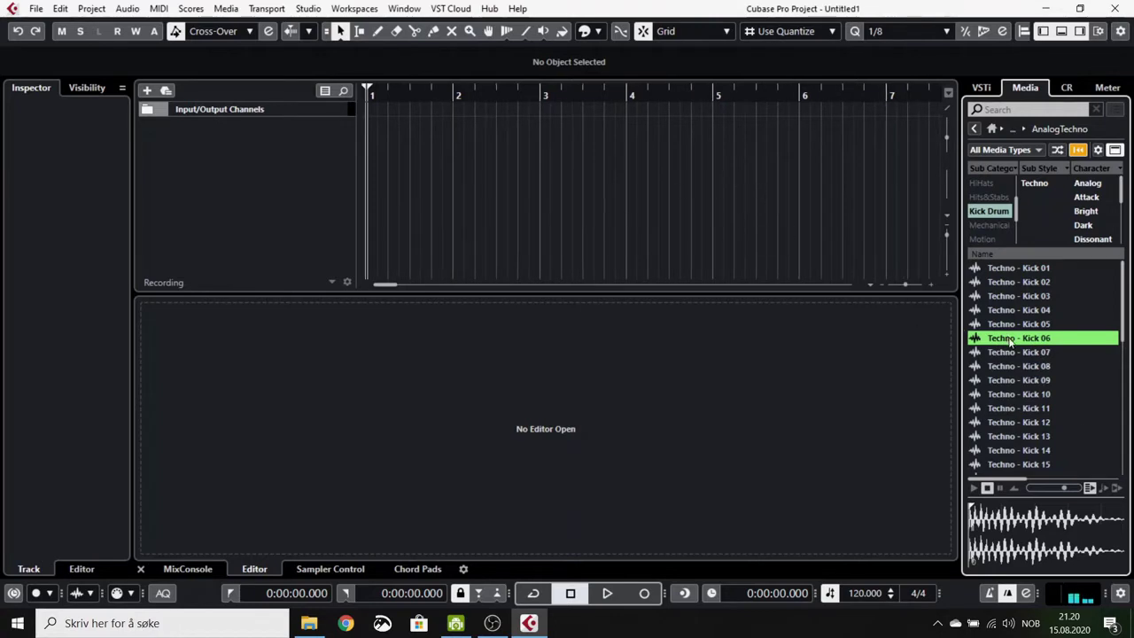
drag(1010, 341, 368, 127)
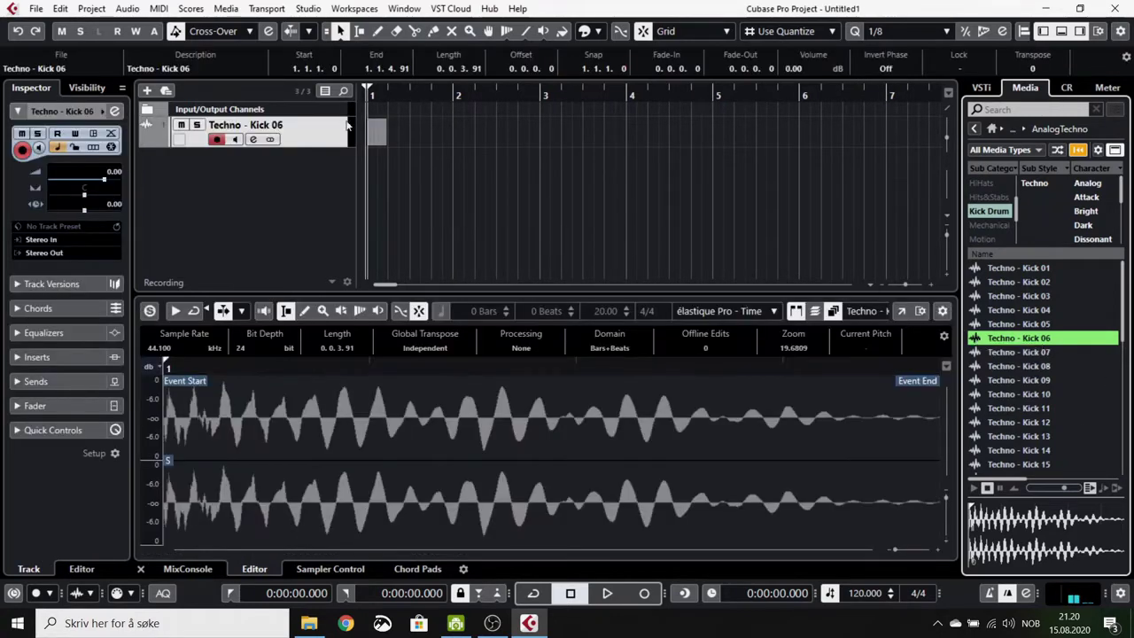
click(324, 128)
key(space)
key(space)
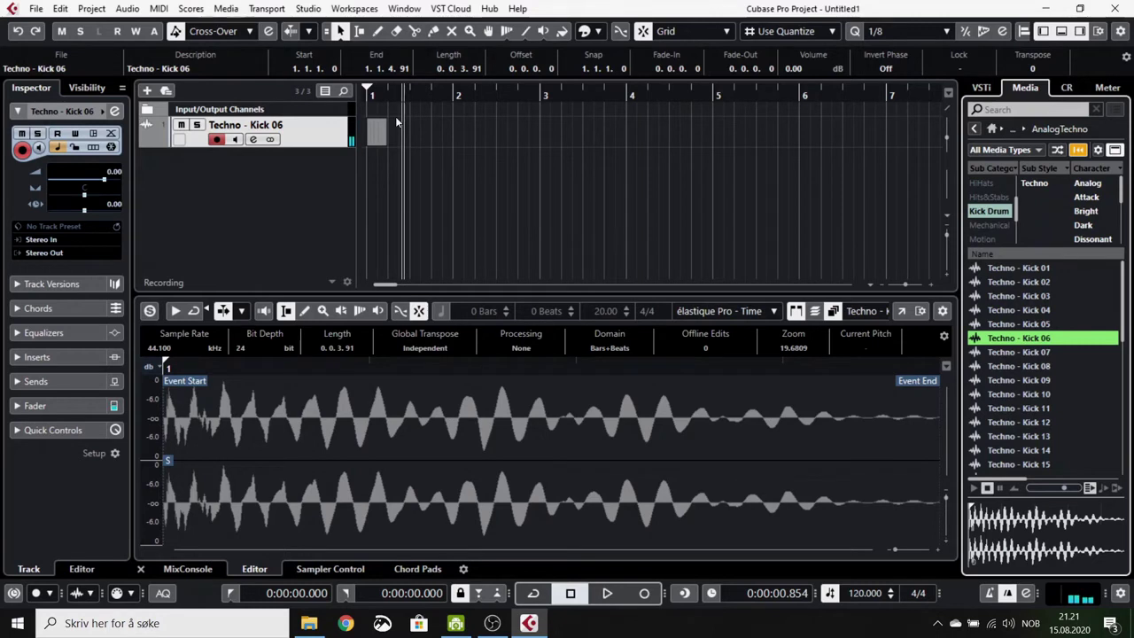
Step: Zoom in on the kick event, enlarge its waveform display, then zoom back out
key(g)
key(g)
key(g)
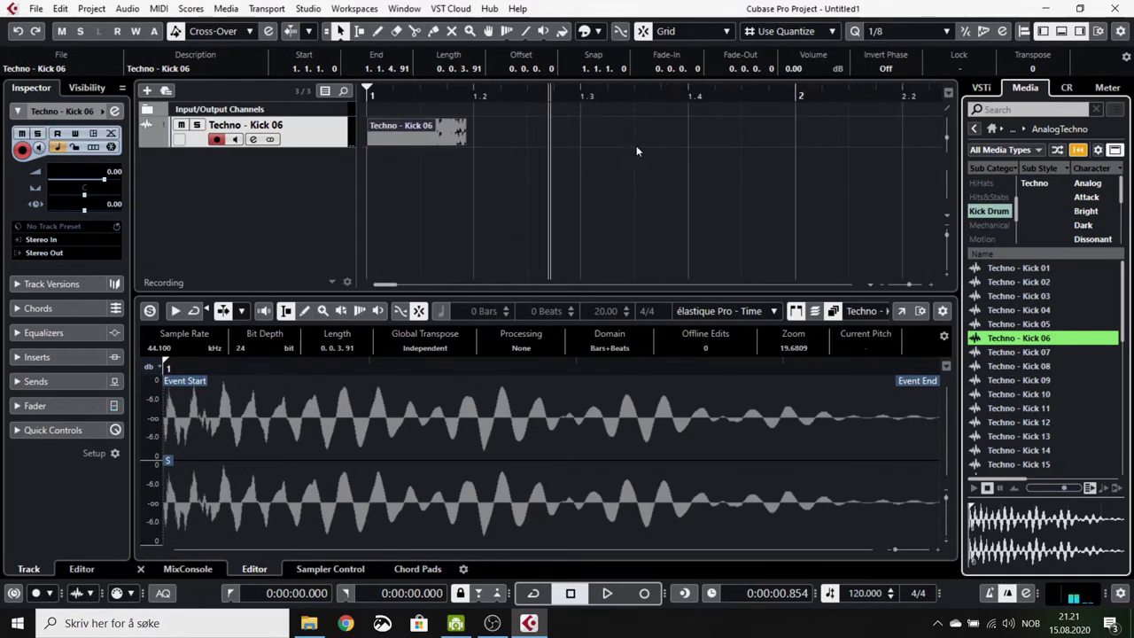
scroll(753, 193, right, 3)
key(g)
key(g)
key(g)
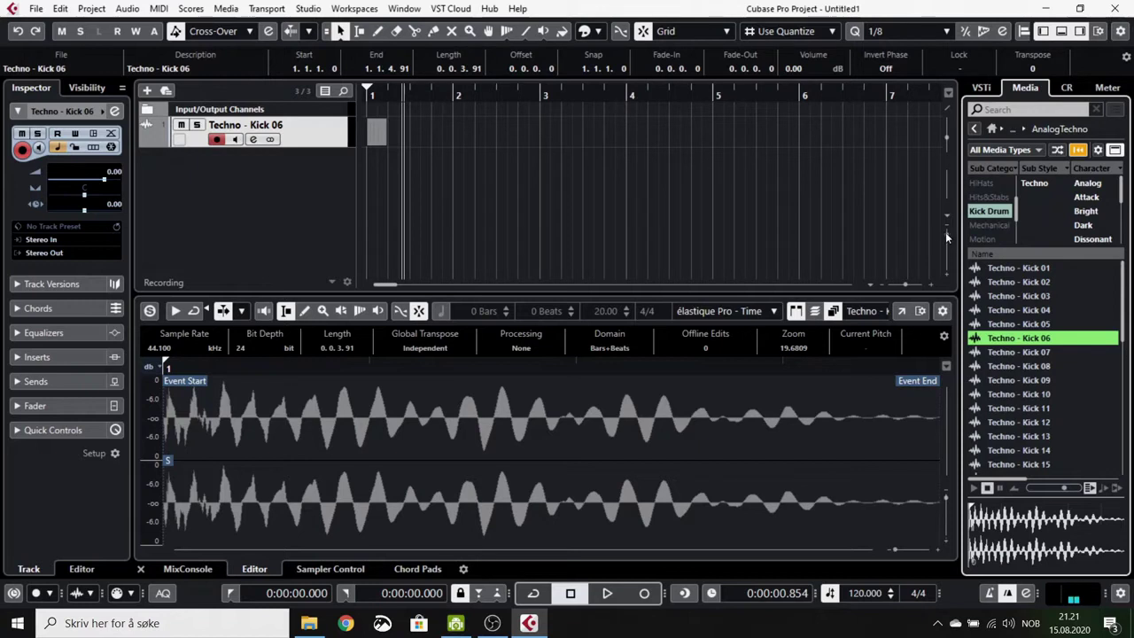
drag(910, 282, 906, 285)
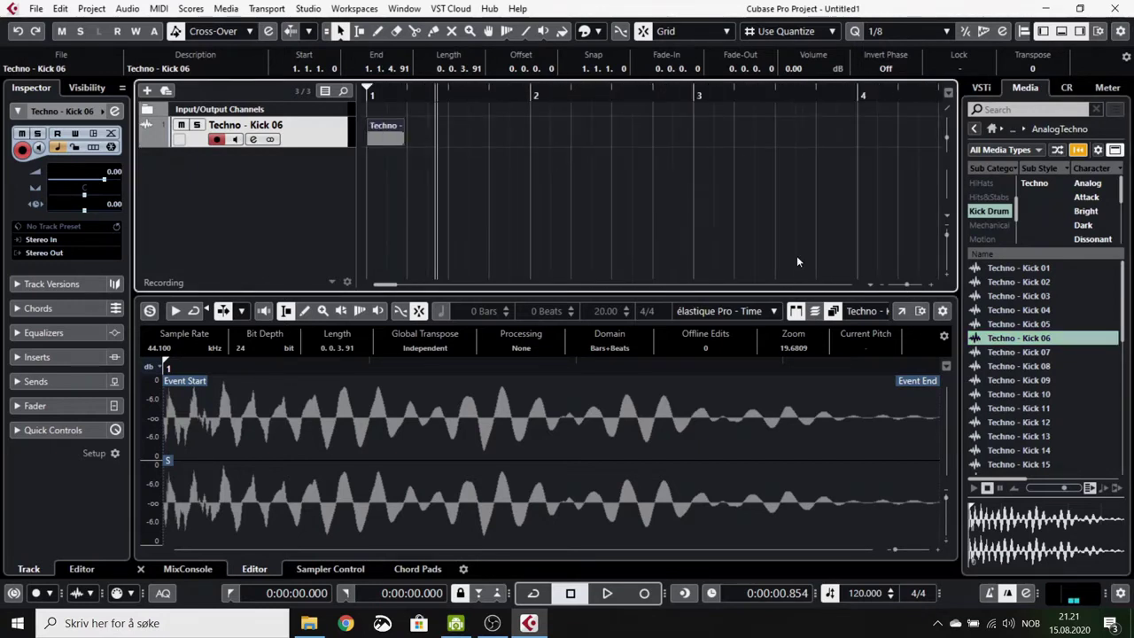
scroll(467, 153, up, 5)
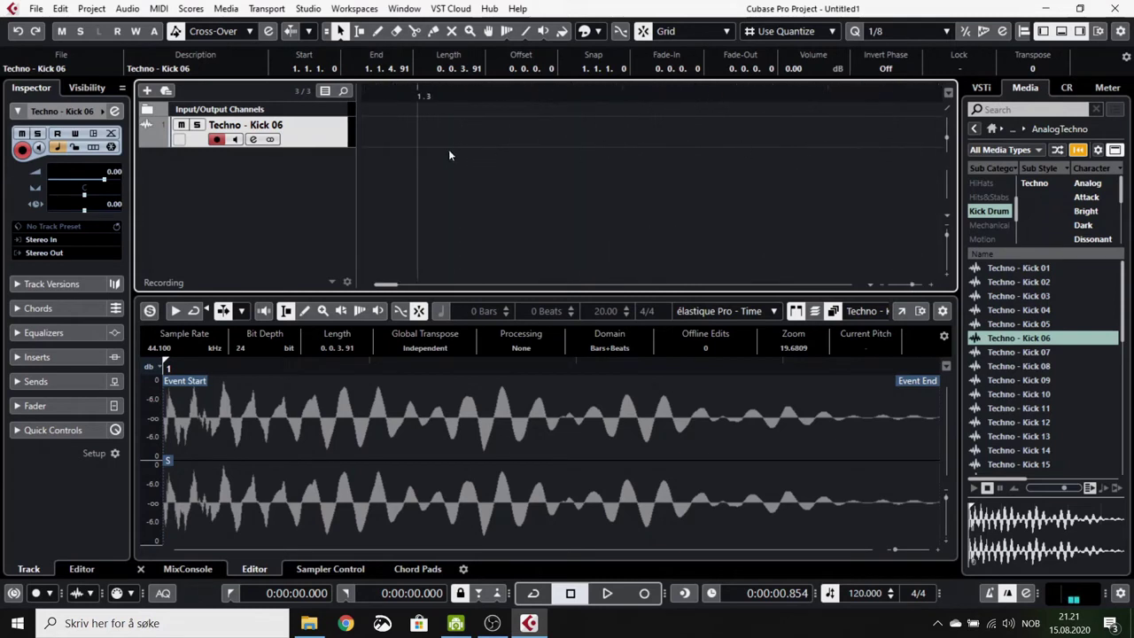
scroll(522, 146, up, 8)
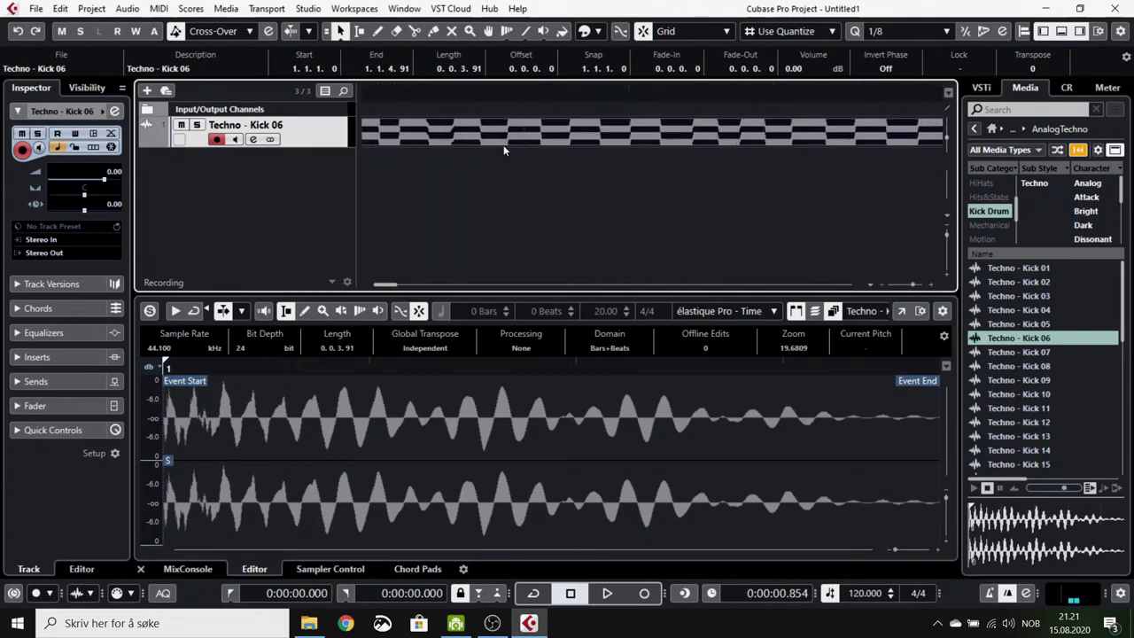
scroll(474, 139, down, 2)
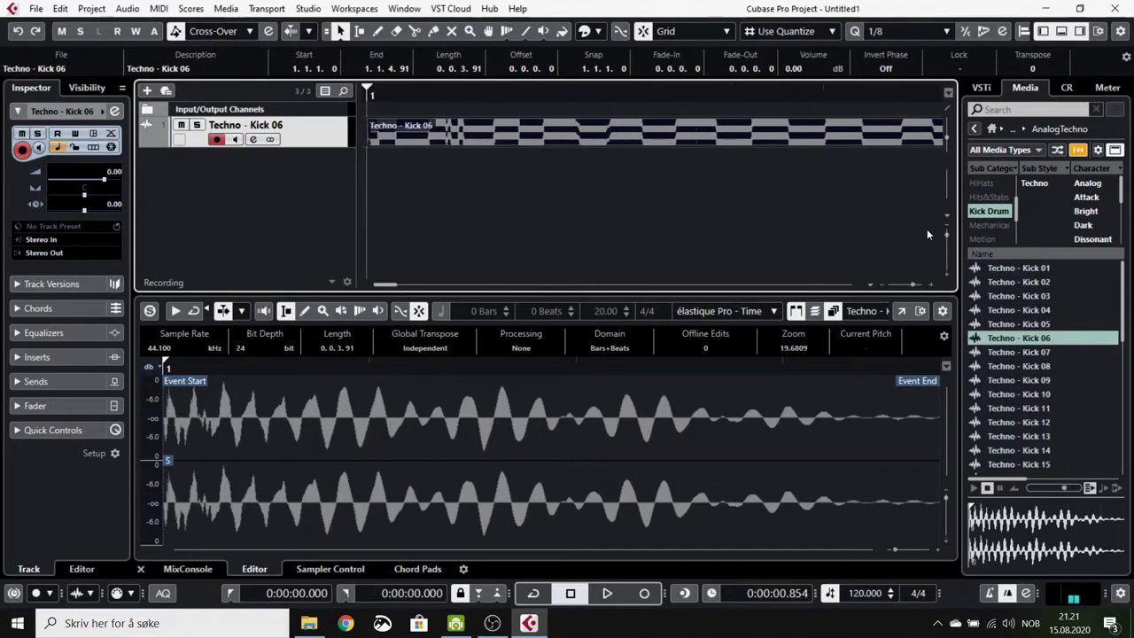
mouse_move(946, 139)
mouse_down()
mouse_move(946, 126)
mouse_move(945, 157)
mouse_up()
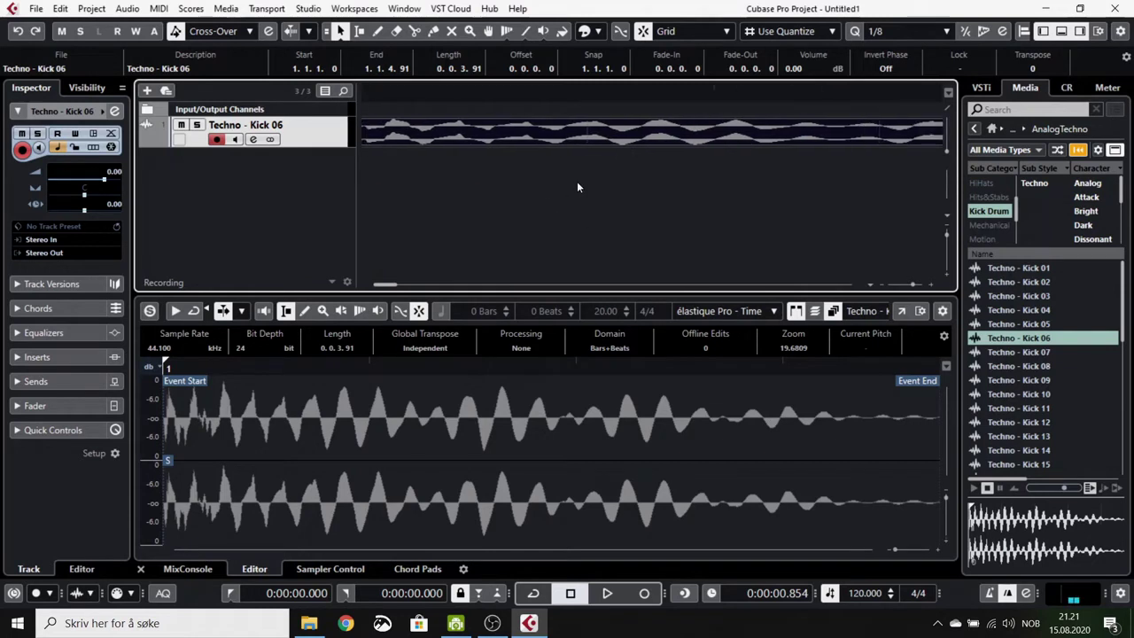
key(g)
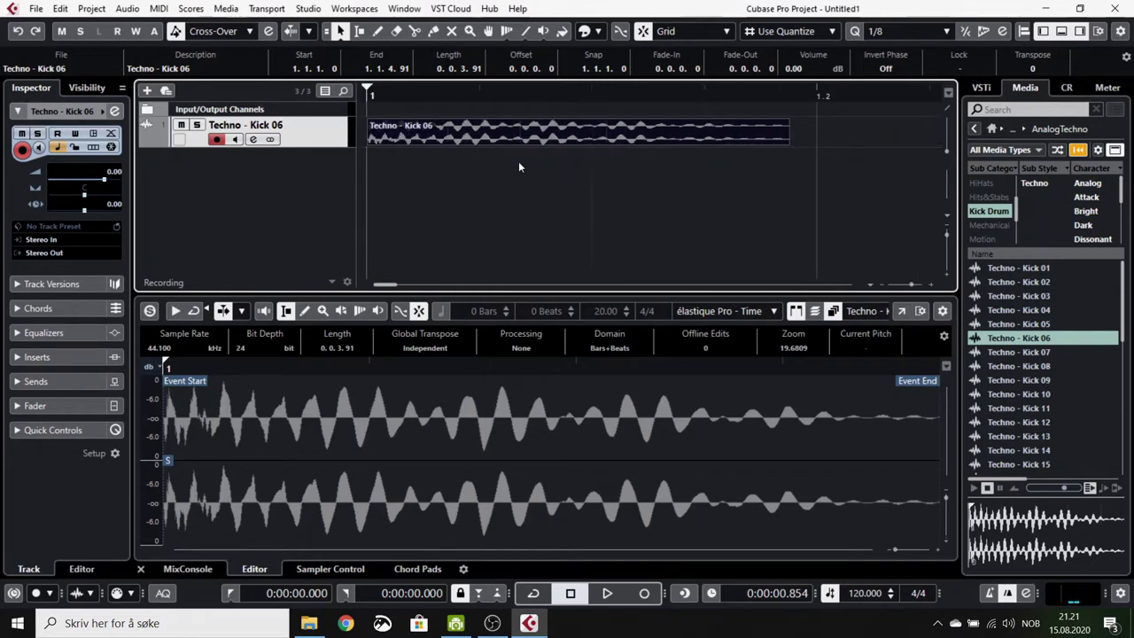
key(g)
key(g)
key(g)
key(g)
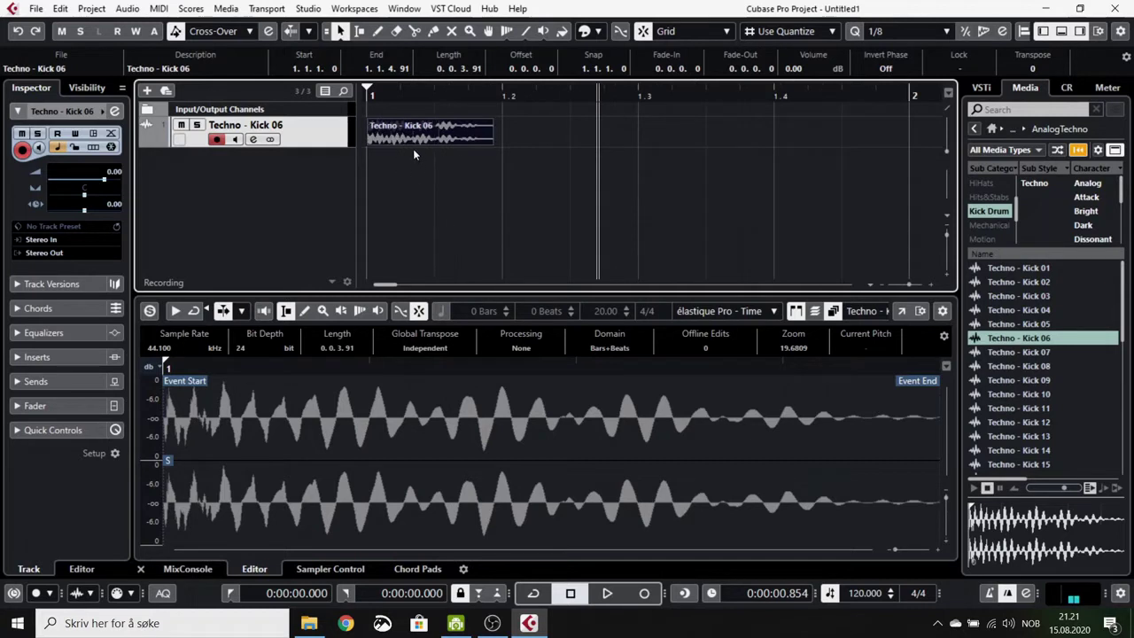
mouse_move(420, 145)
key(g)
key(g)
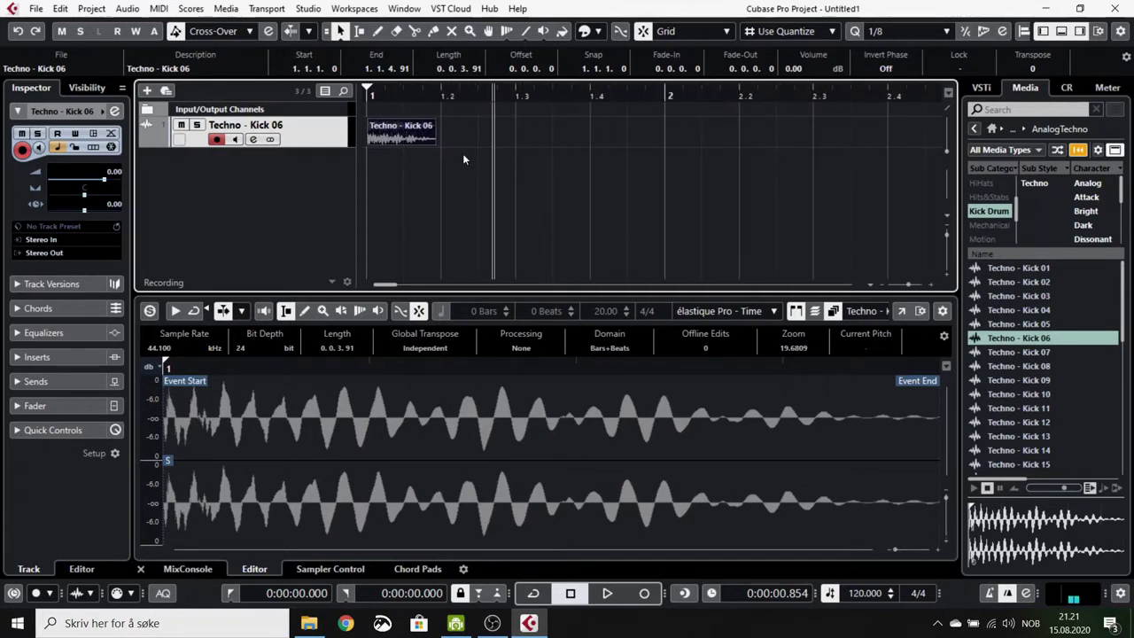
key(g)
key(g)
key(g)
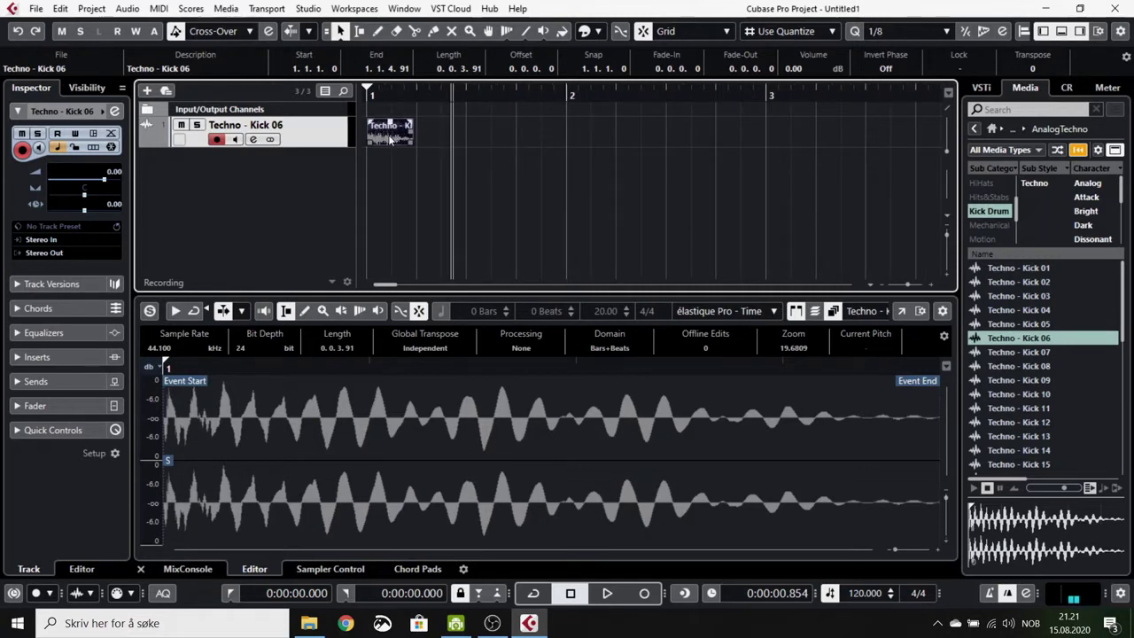
Step: Move the kick event to bar 2 and place a copy of it at bar 1
drag(389, 139, 584, 139)
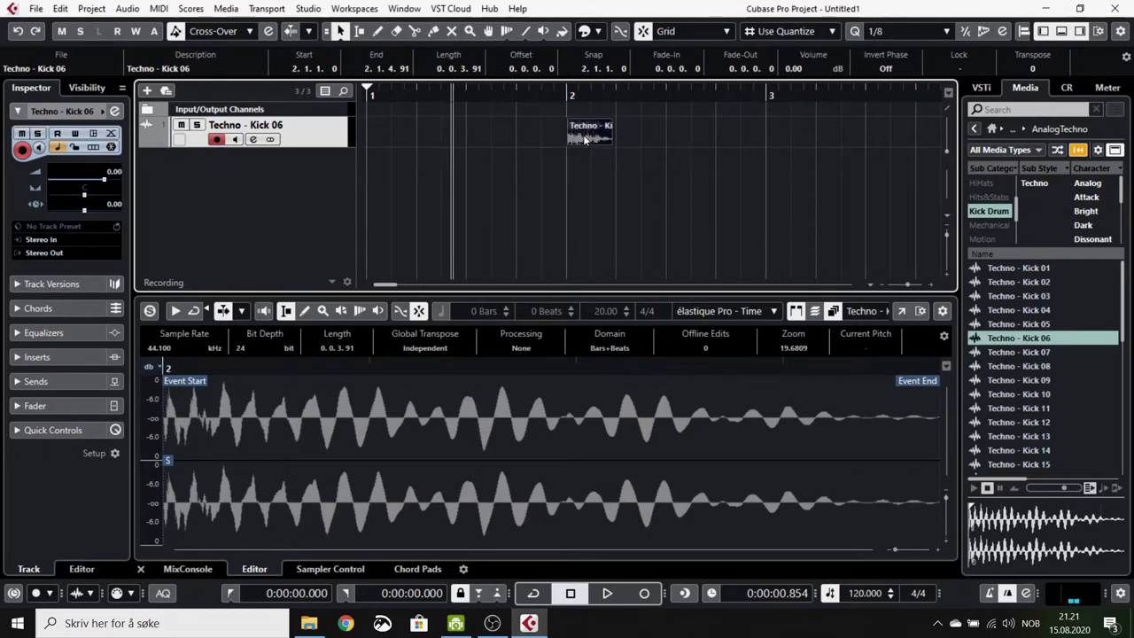
click(584, 139)
drag(588, 136, 661, 135)
scroll(741, 184, right, 2)
Step: Undo the repeated kick copies and zoom out to see more bars
click(704, 174)
key(ctrl+z)
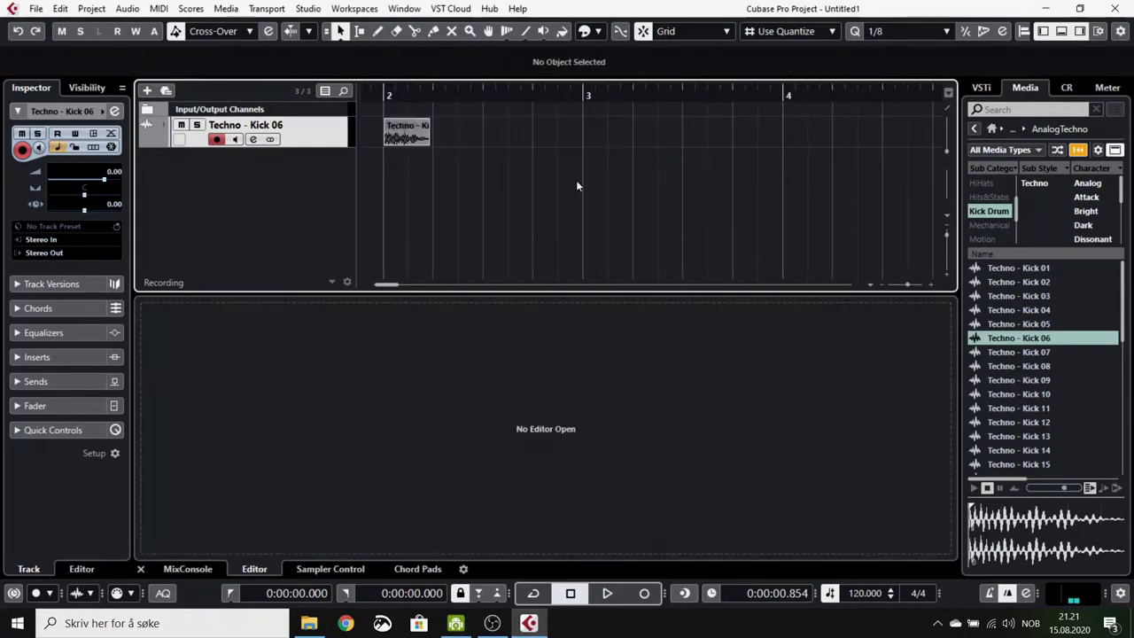
scroll(660, 160, left, 2)
key(g)
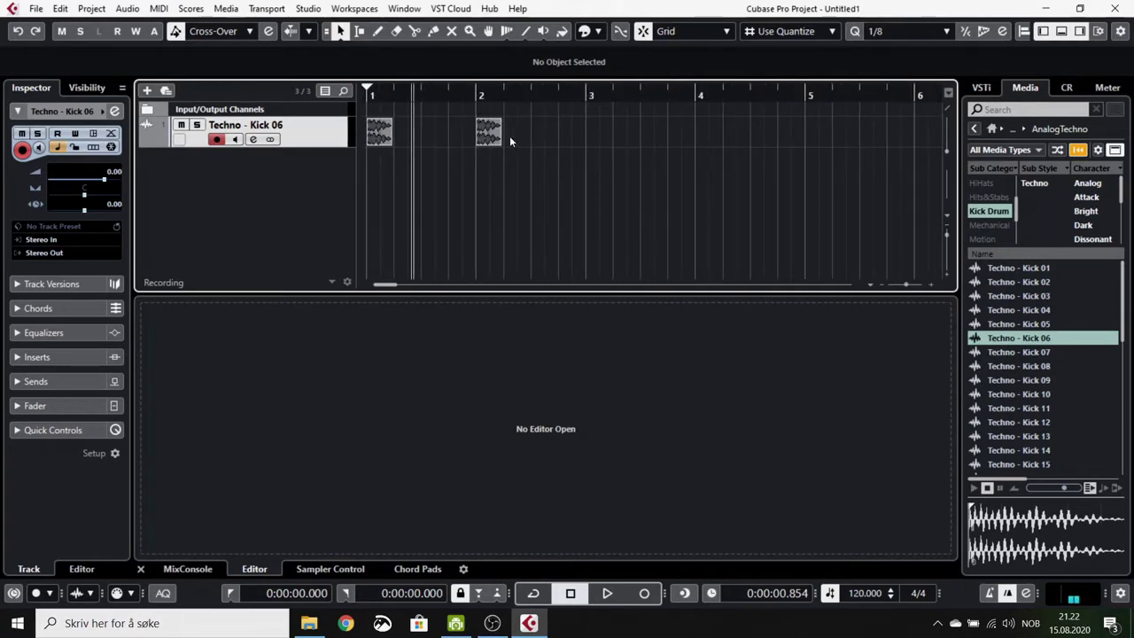
Step: Copy the bar-2 kick to bar 3, turning snapping off to place it precisely
drag(501, 137, 636, 137)
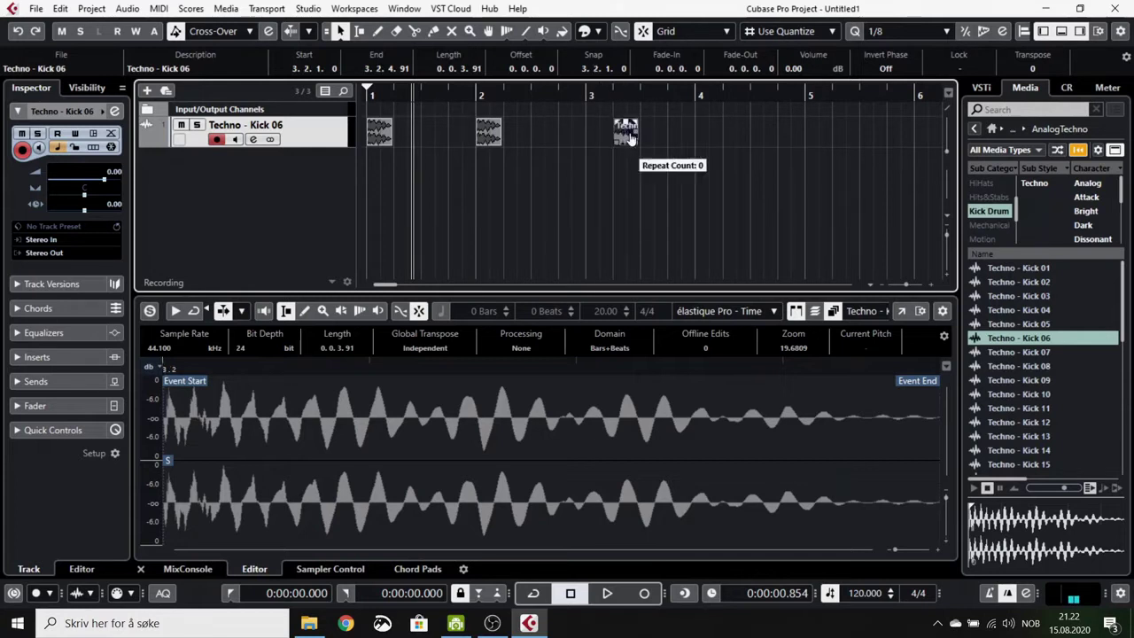
drag(618, 138, 595, 134)
click(676, 151)
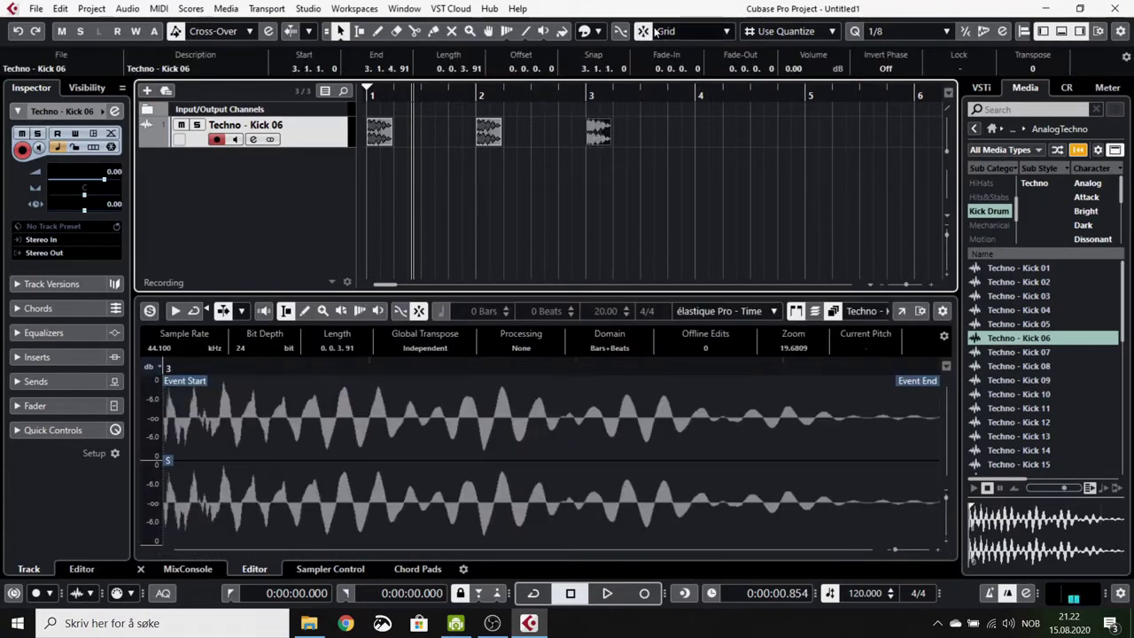
click(646, 33)
mouse_move(606, 132)
mouse_down()
mouse_move(625, 133)
mouse_move(565, 134)
mouse_move(606, 134)
mouse_up()
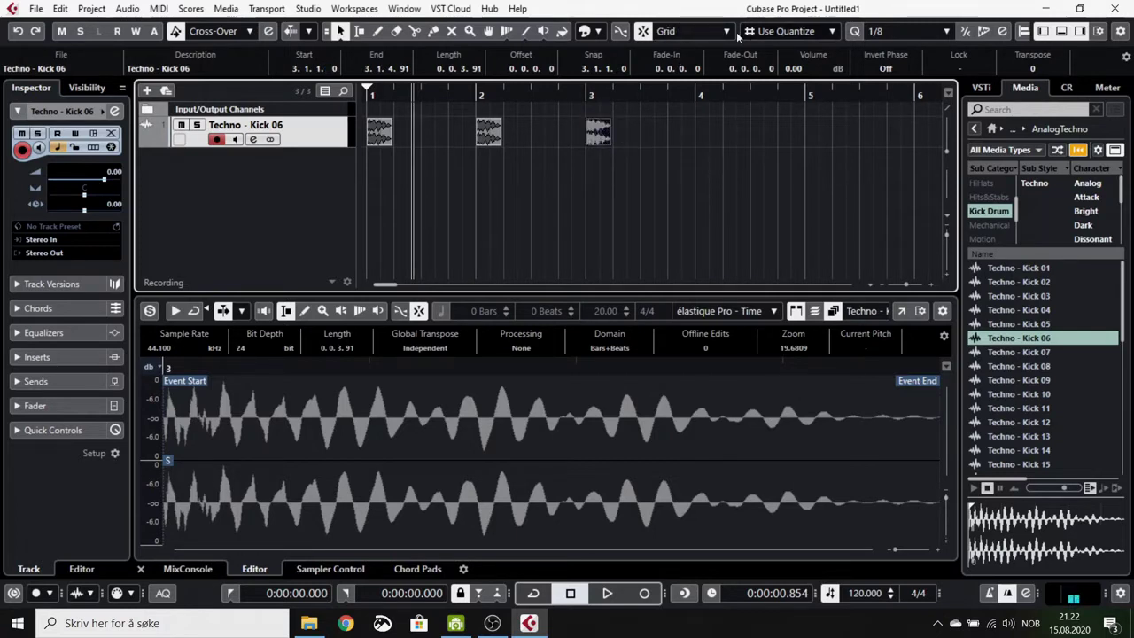
Step: Set snapping to Grid with a Bar resolution
click(701, 35)
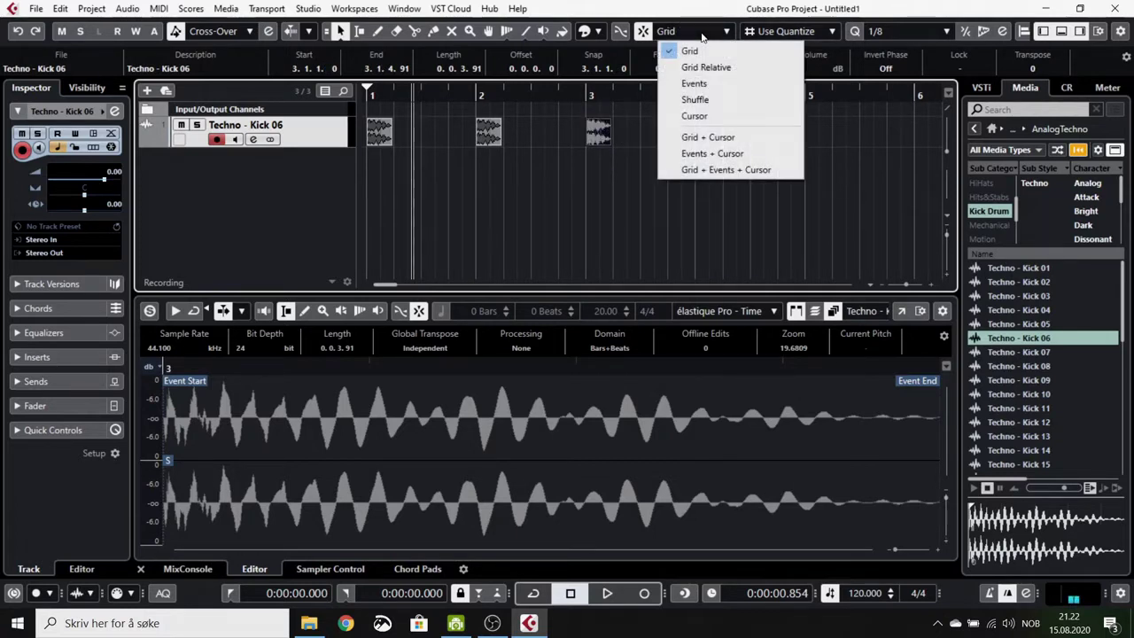
click(686, 51)
click(772, 33)
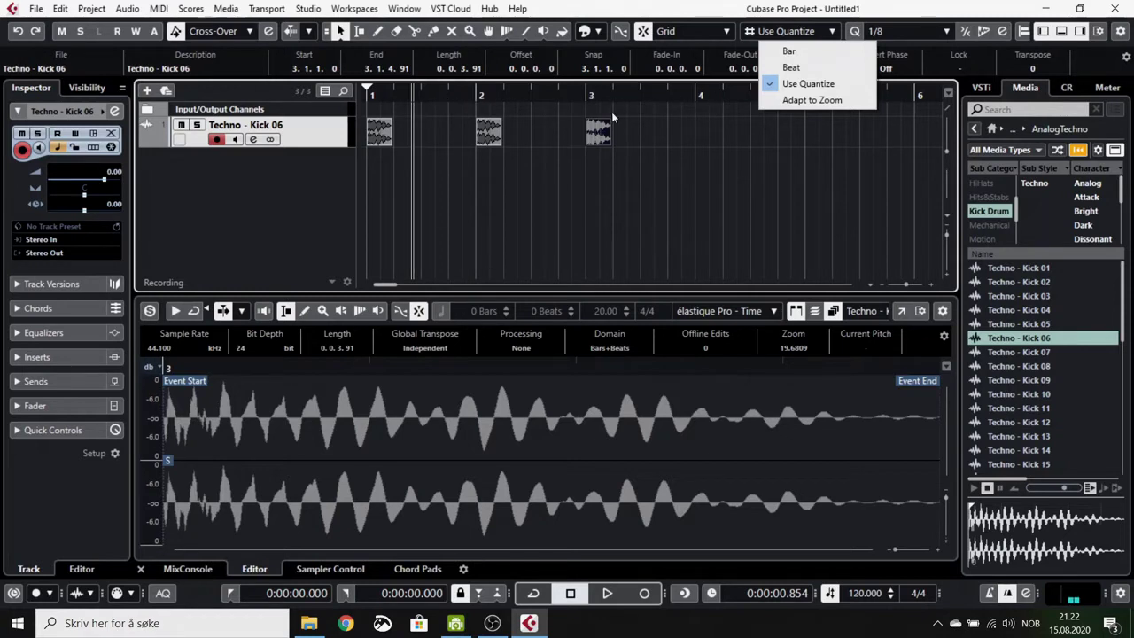
click(802, 51)
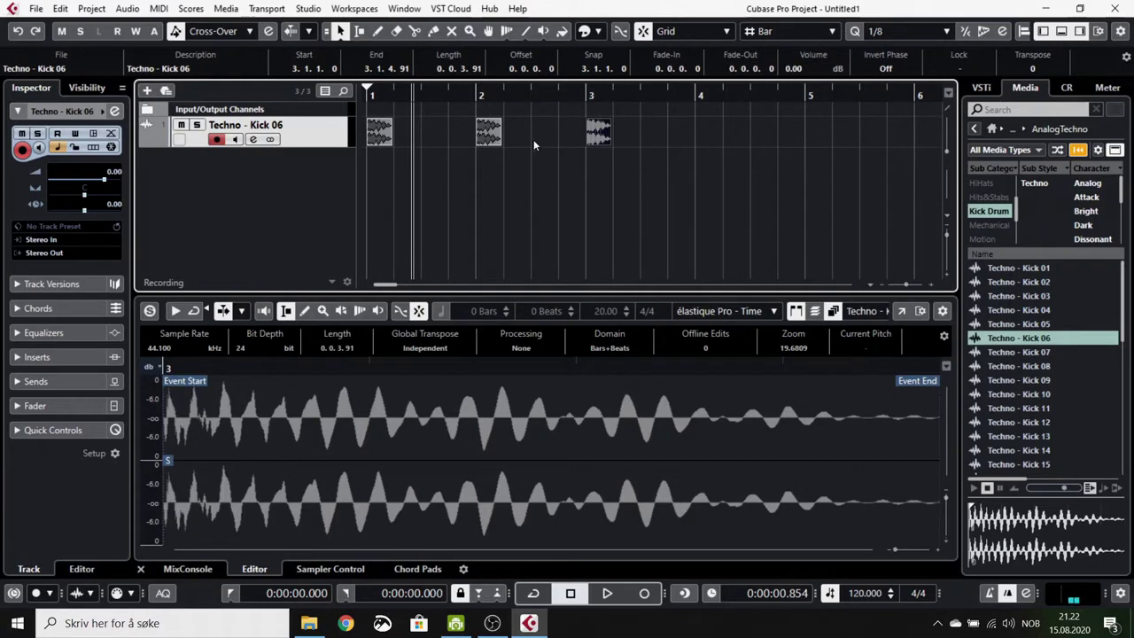
Step: Copy the bar-3 kick onto bar 4 and play the pattern from bar 1
click(488, 143)
click(801, 40)
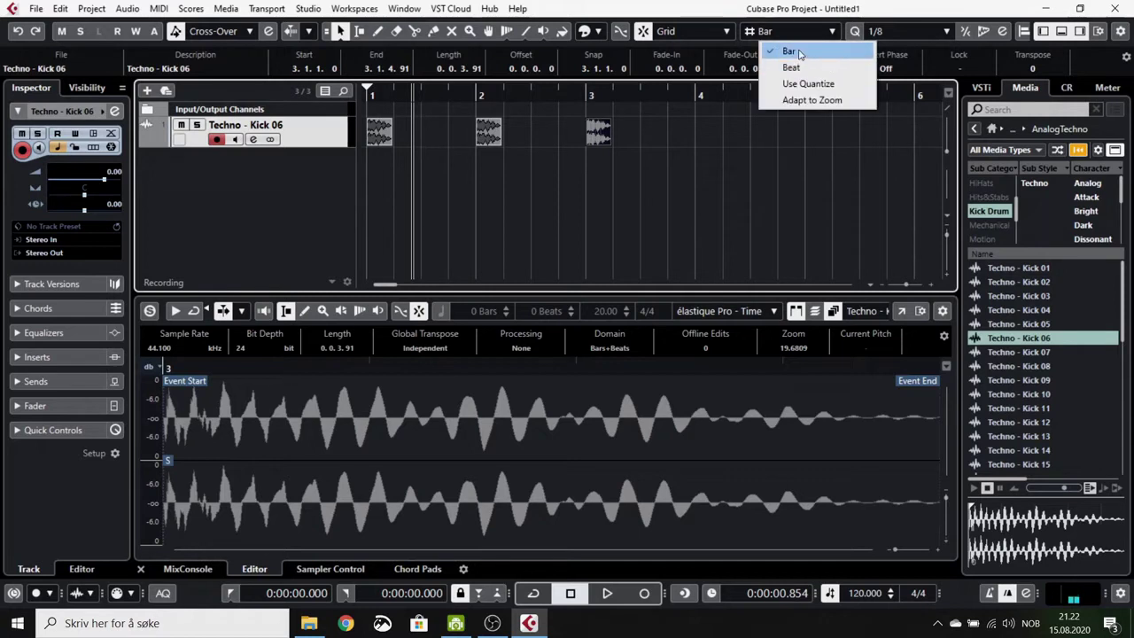
click(602, 137)
mouse_move(602, 144)
mouse_down()
mouse_move(719, 138)
mouse_move(611, 138)
mouse_up()
click(365, 92)
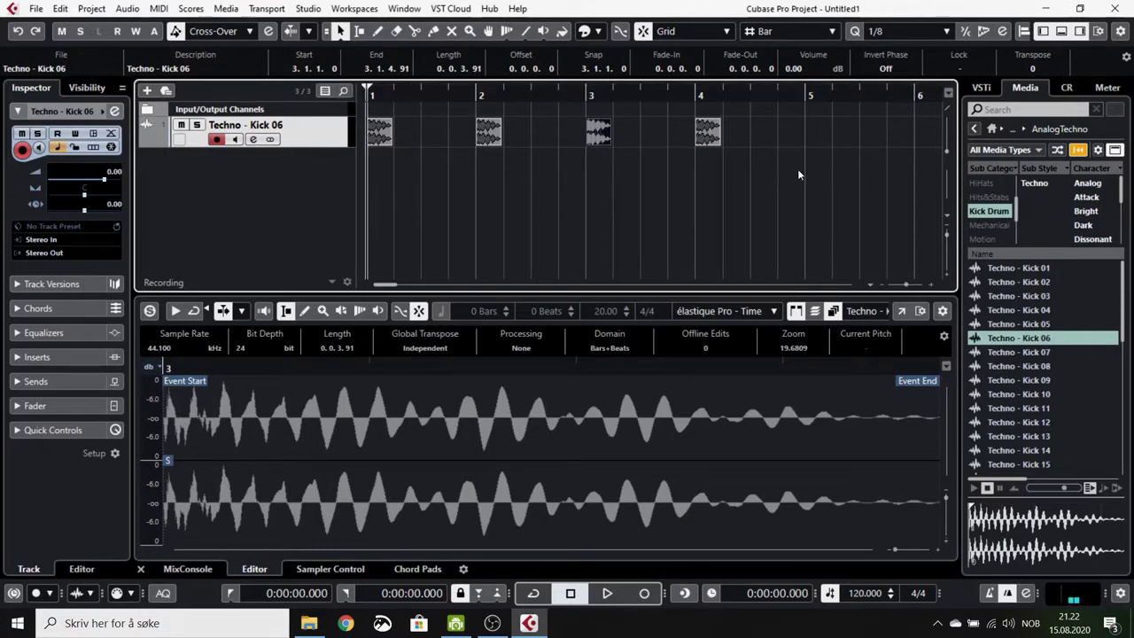
click(607, 592)
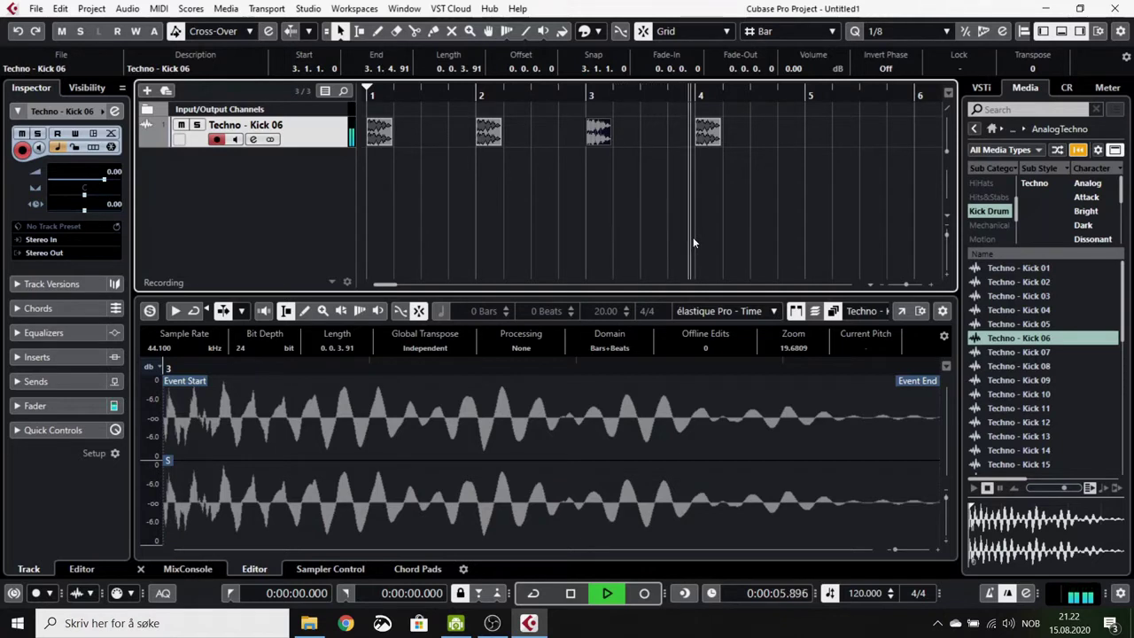
key(space)
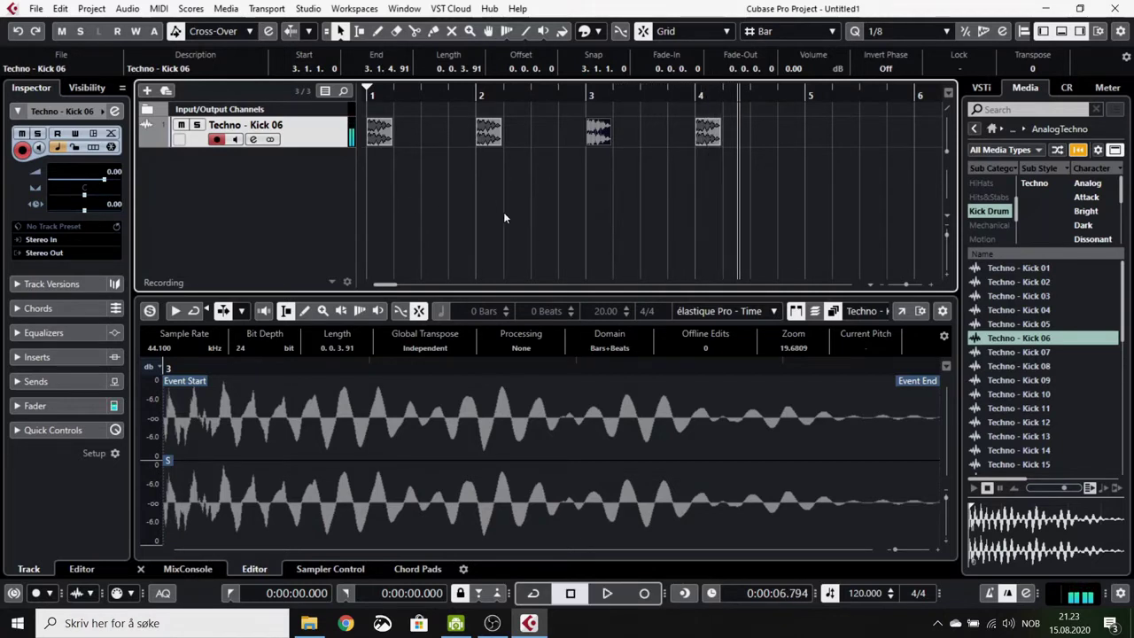
Step: Switch the grid to Beat and add kick copies on beat 3 of bars 1 and 2
key(h)
key(h)
key(h)
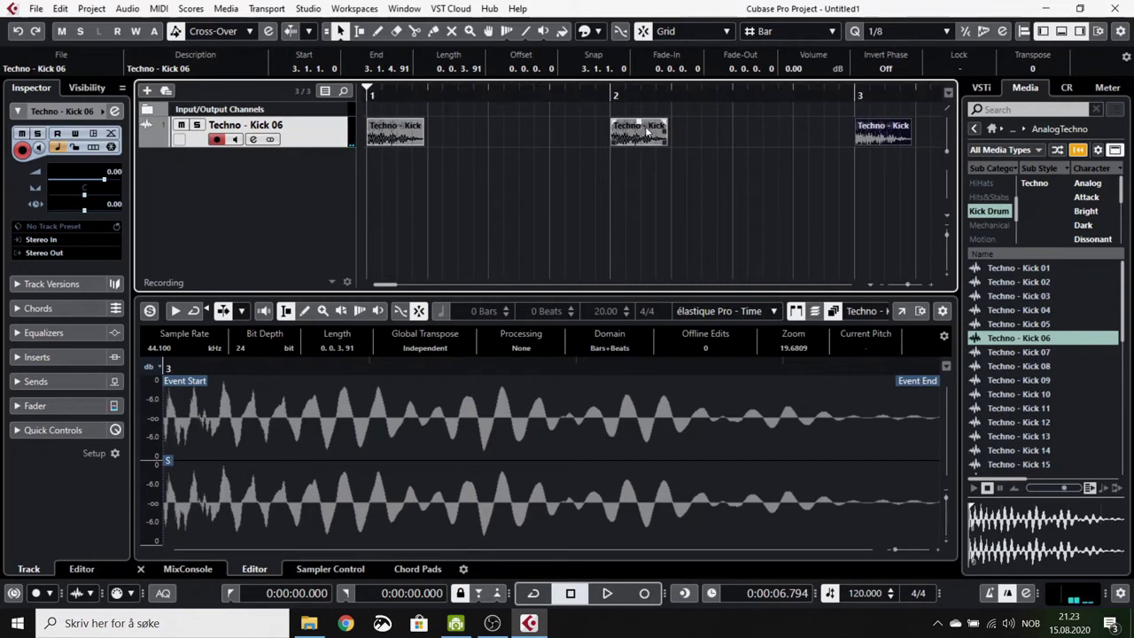
mouse_move(645, 125)
mouse_down()
mouse_move(516, 137)
mouse_move(627, 138)
mouse_up()
click(833, 32)
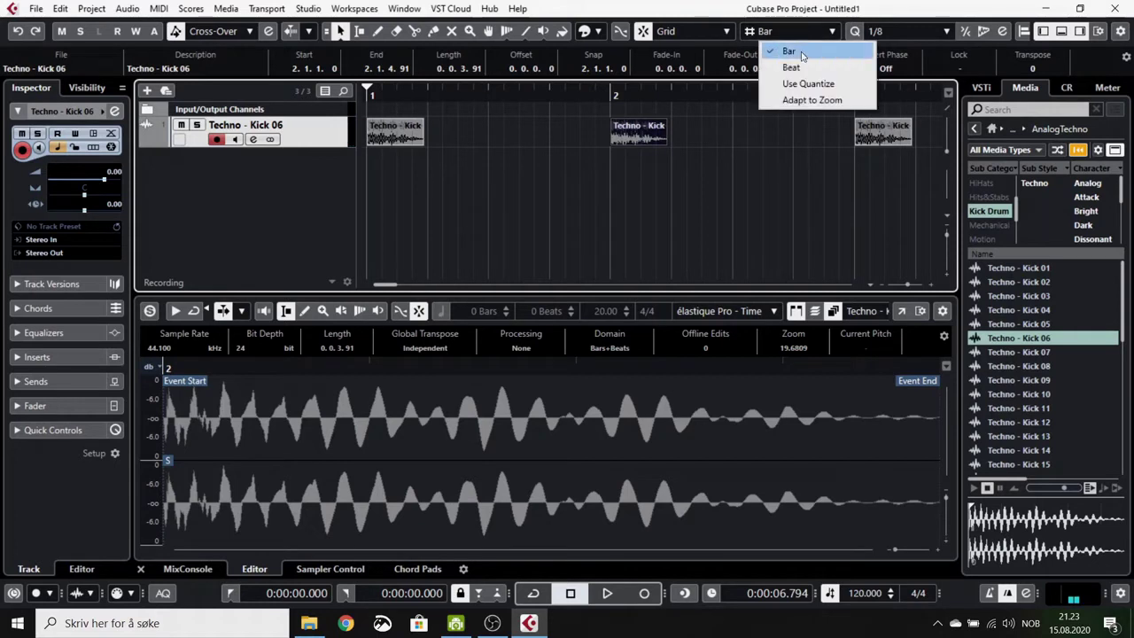
click(781, 64)
drag(626, 138, 505, 139)
scroll(686, 148, right, 3)
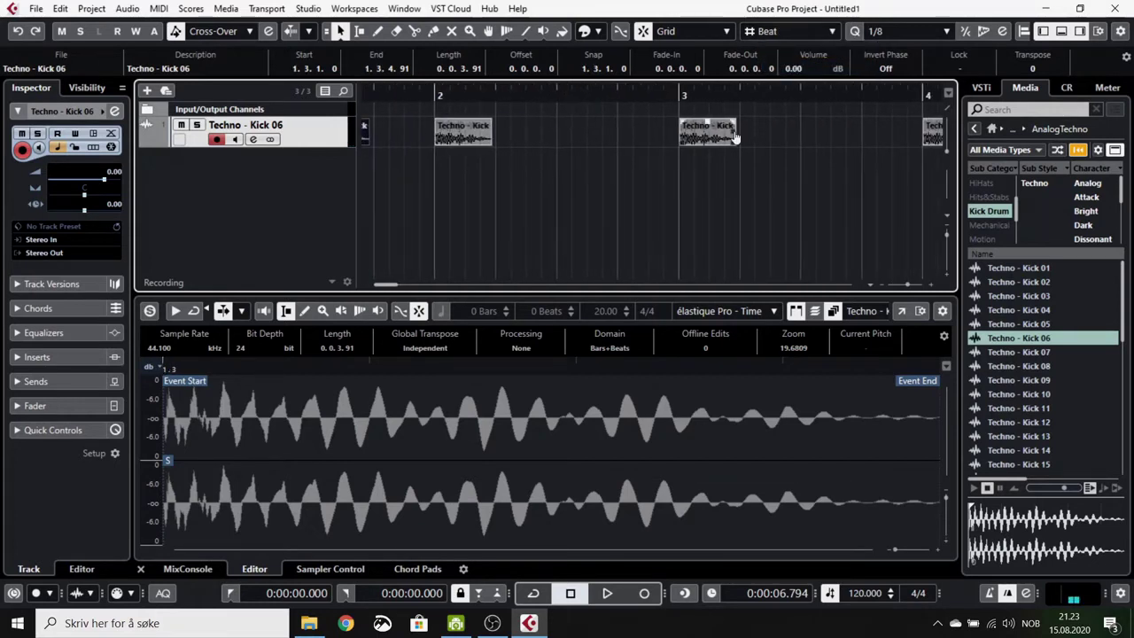
drag(728, 134, 466, 133)
Step: Play the seven-hit kick pattern back from the start to check it
scroll(720, 182, left, 5)
ctrl+scroll(548, 183, down, 2)
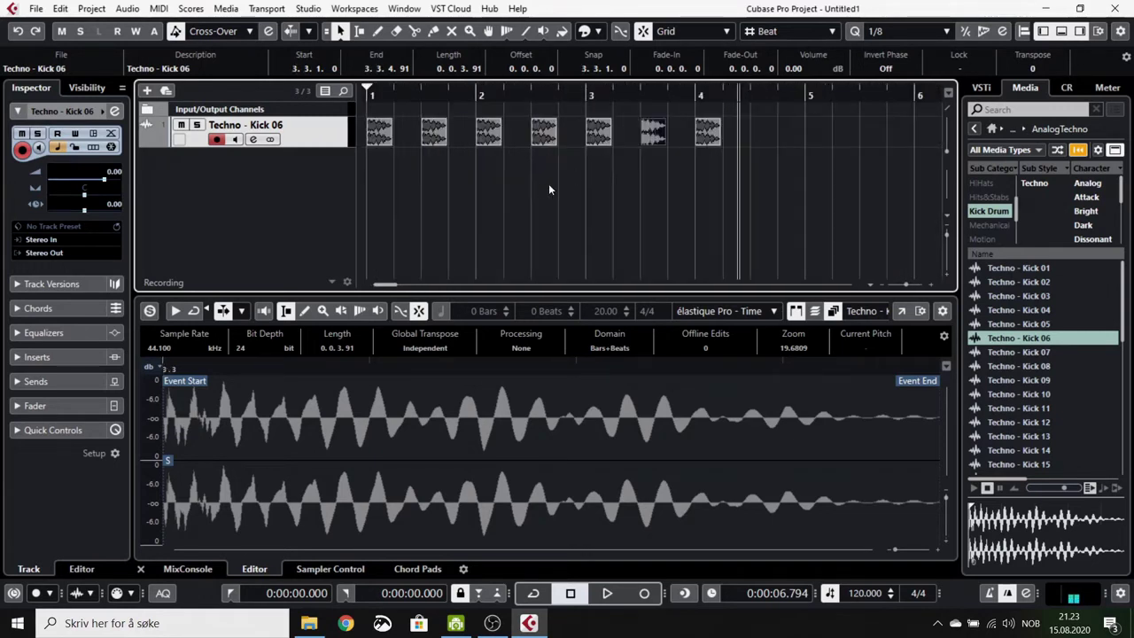
click(370, 94)
key(space)
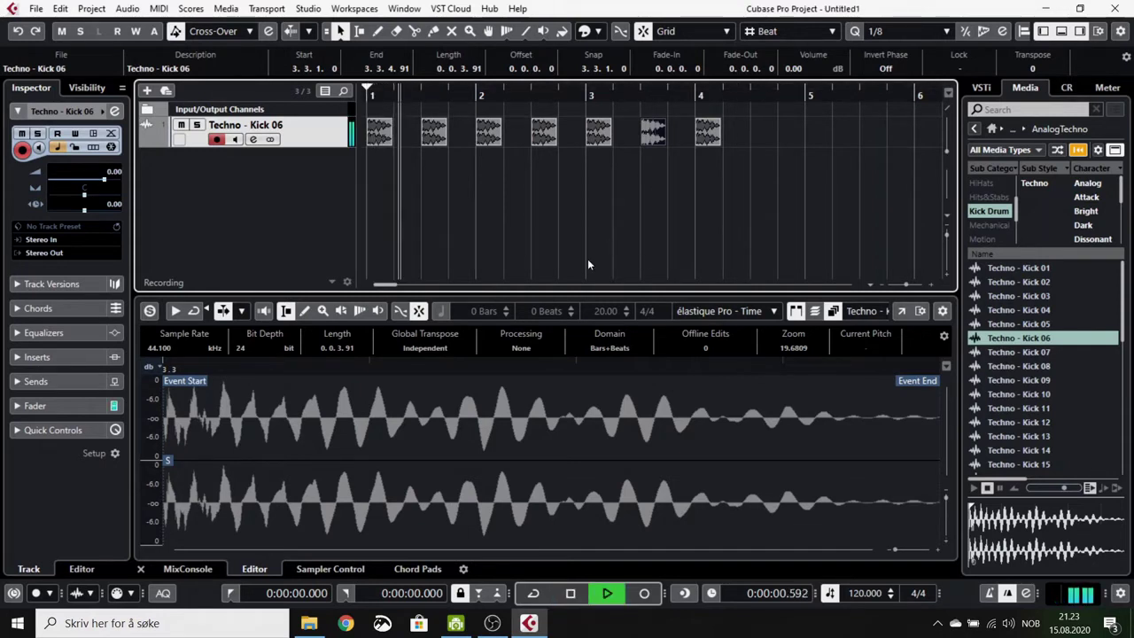
key(space)
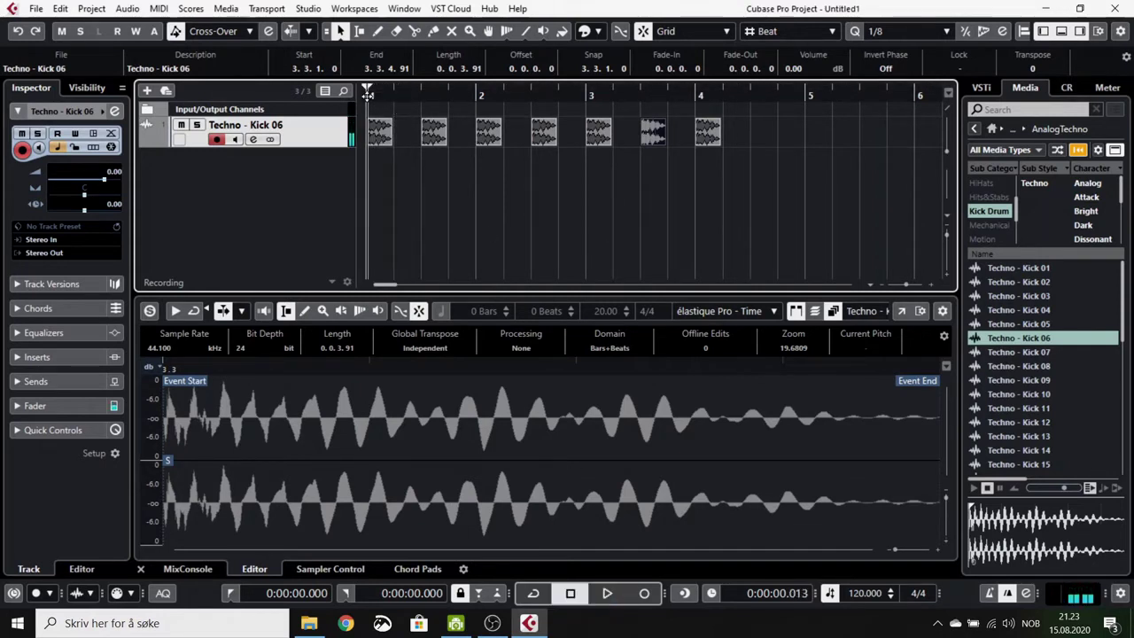
click(374, 95)
click(608, 592)
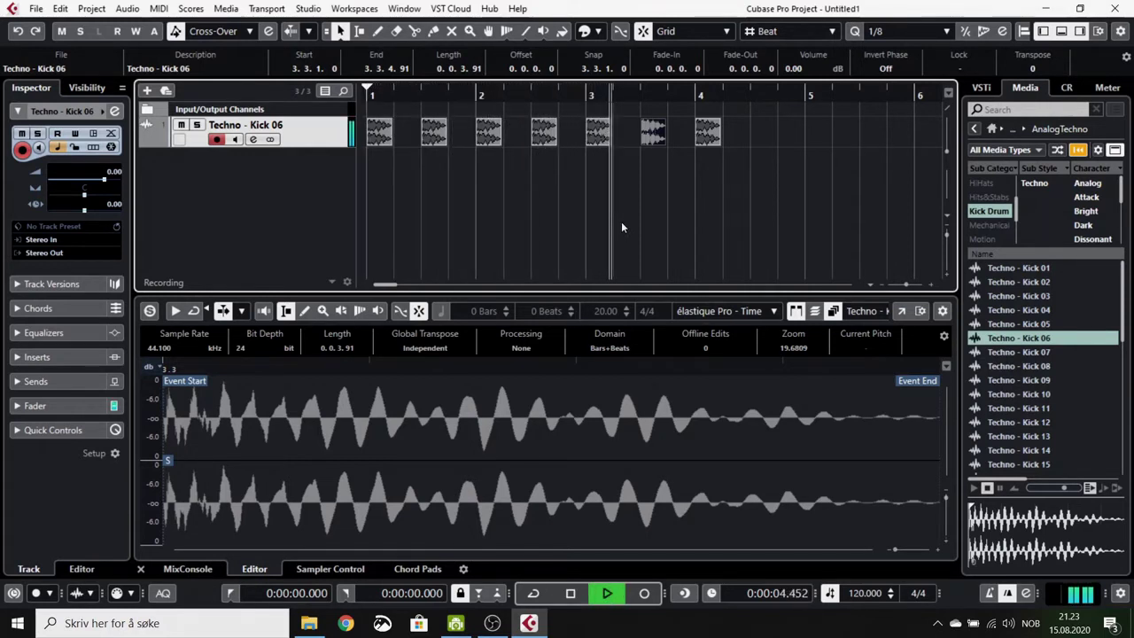
key(space)
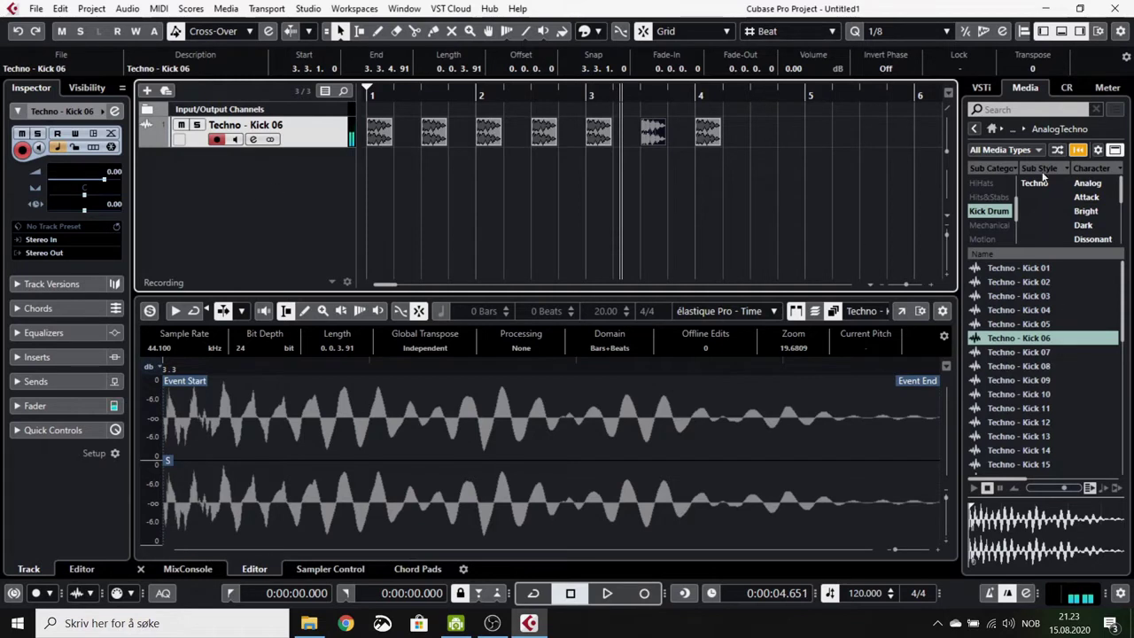
Step: Filter the MediaBay to HiHats, audition HiHat 09, 11 and others, and pick HiHat 14
click(992, 184)
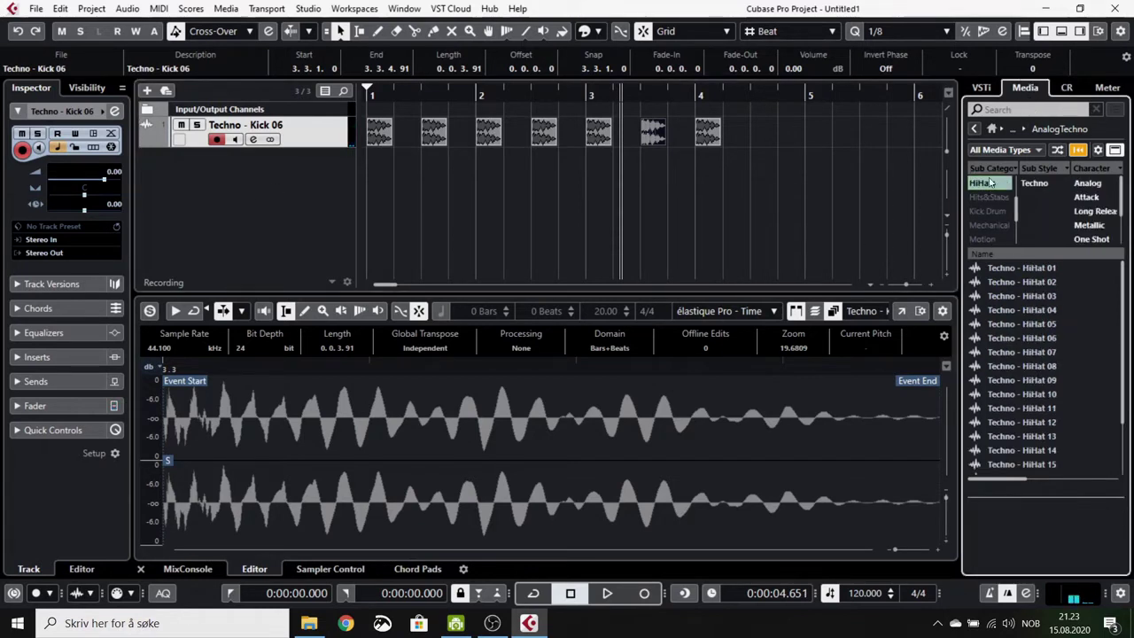
click(1020, 351)
click(1021, 379)
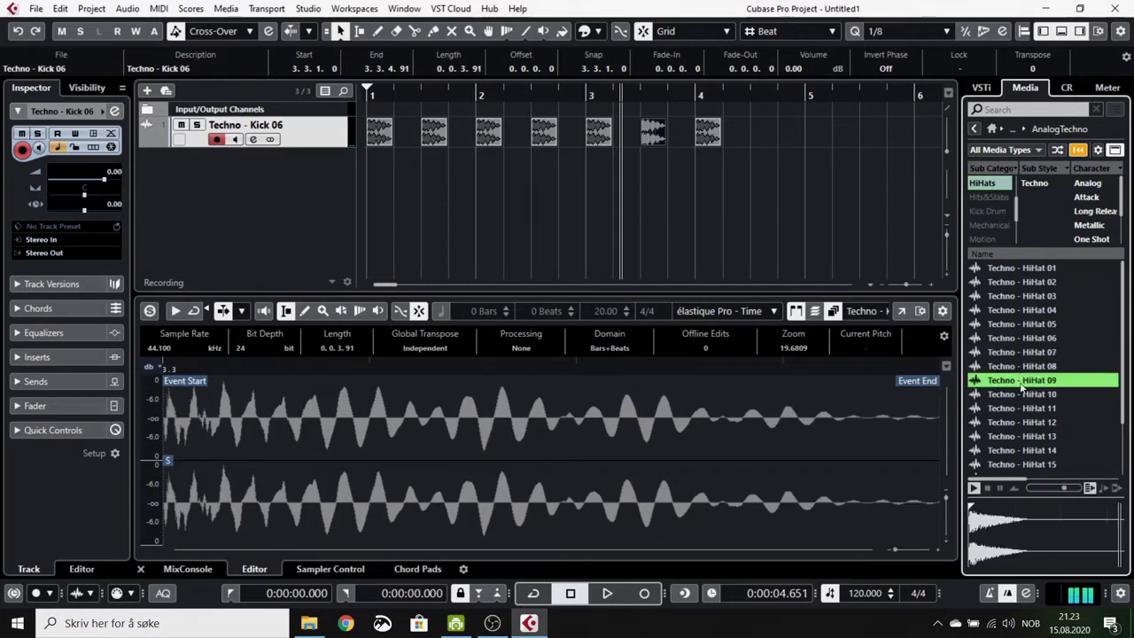
click(1023, 409)
key(Down)
key(Down)
key(Up)
key(Up)
key(Up)
key(Up)
key(Up)
key(Up)
key(Up)
key(Down)
key(Down)
click(1023, 410)
click(1021, 450)
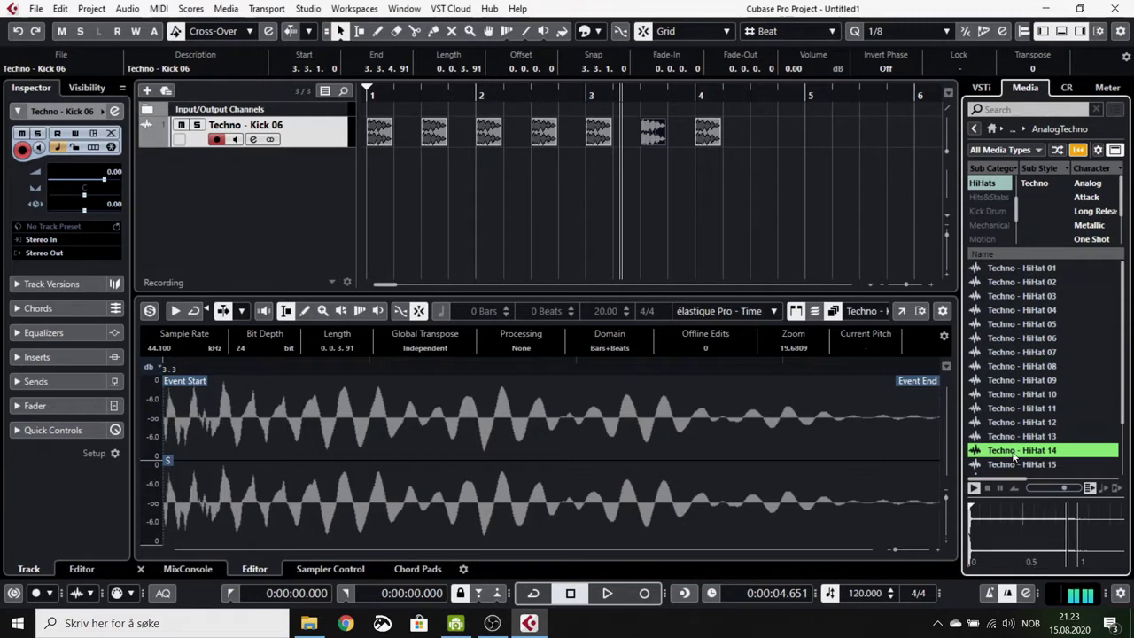
Step: Drop Techno - HiHat 14 onto a new track at bar 1 and play it back
drag(1021, 450, 372, 168)
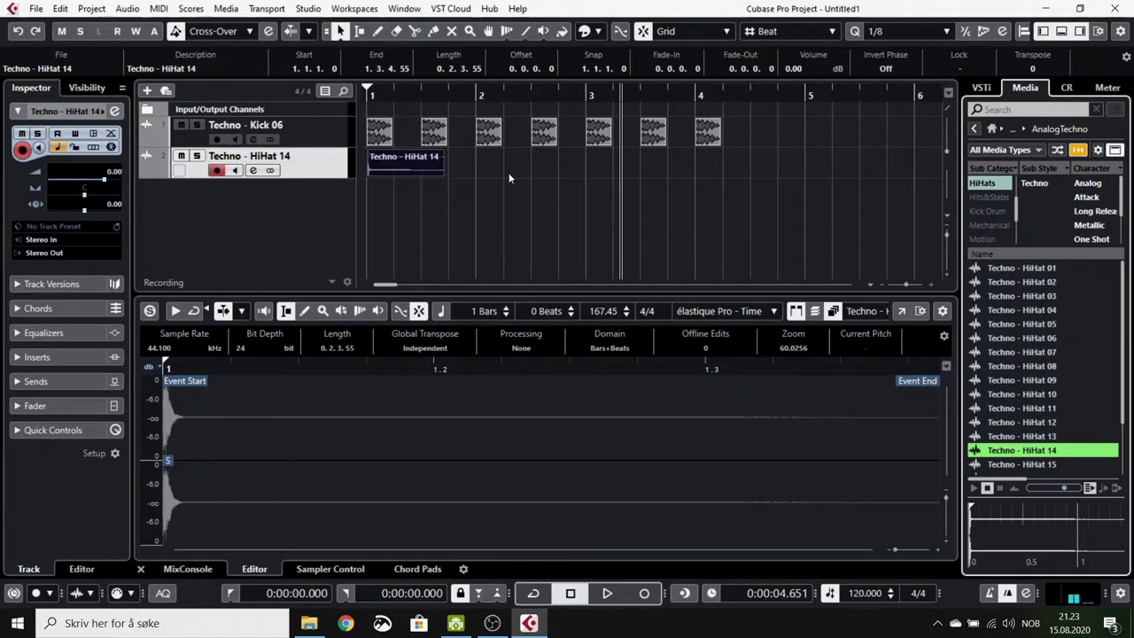
key(h)
key(h)
key(h)
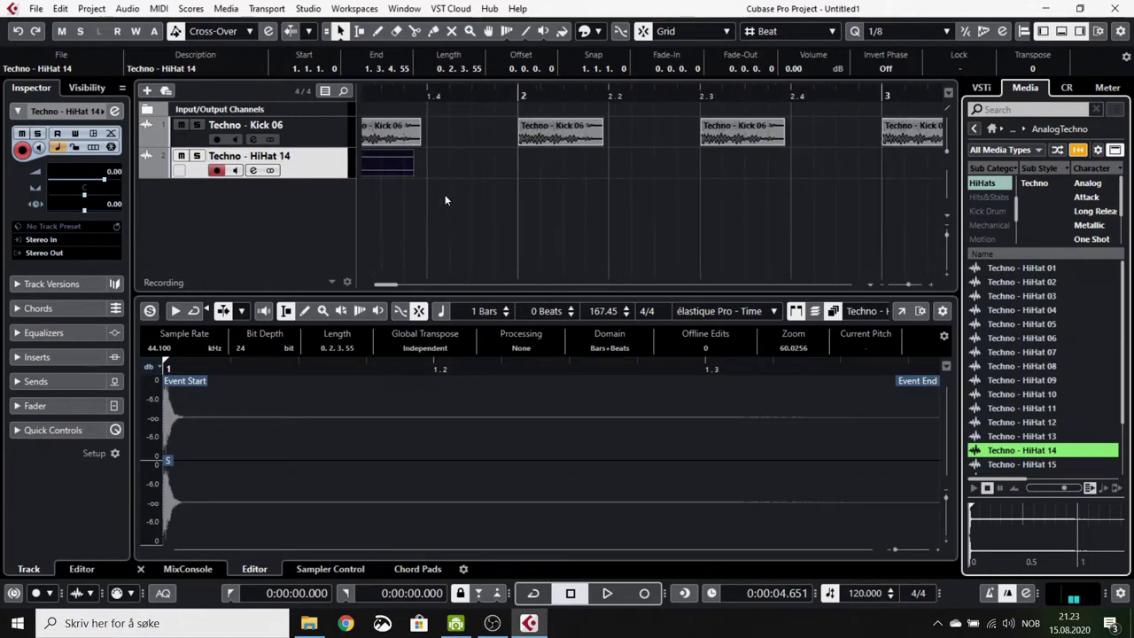
key(space)
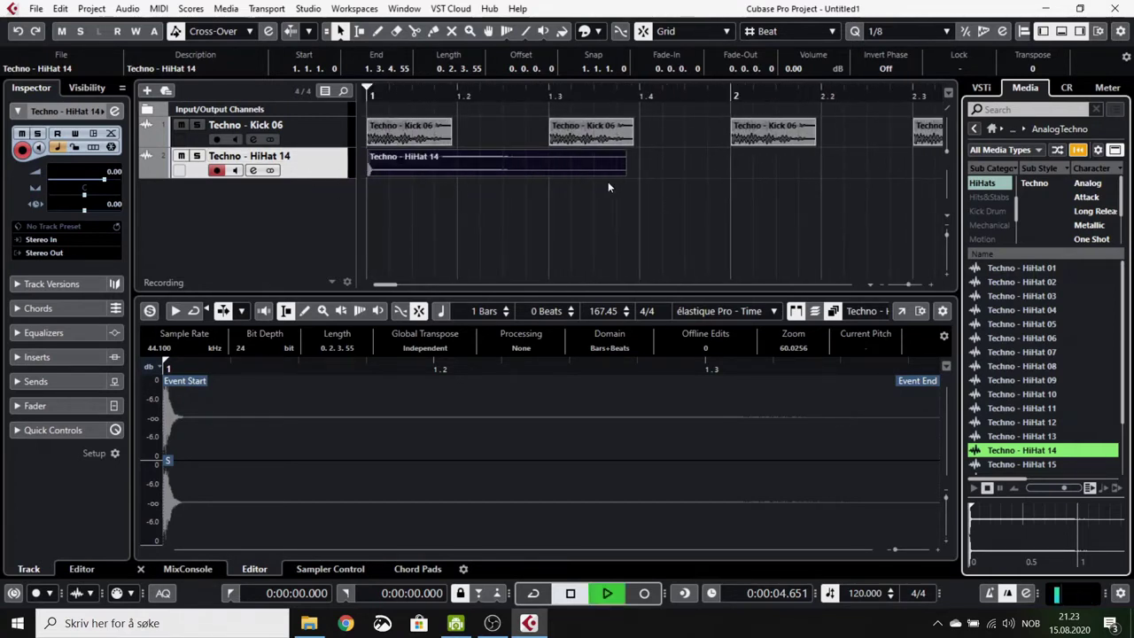
key(space)
click(372, 94)
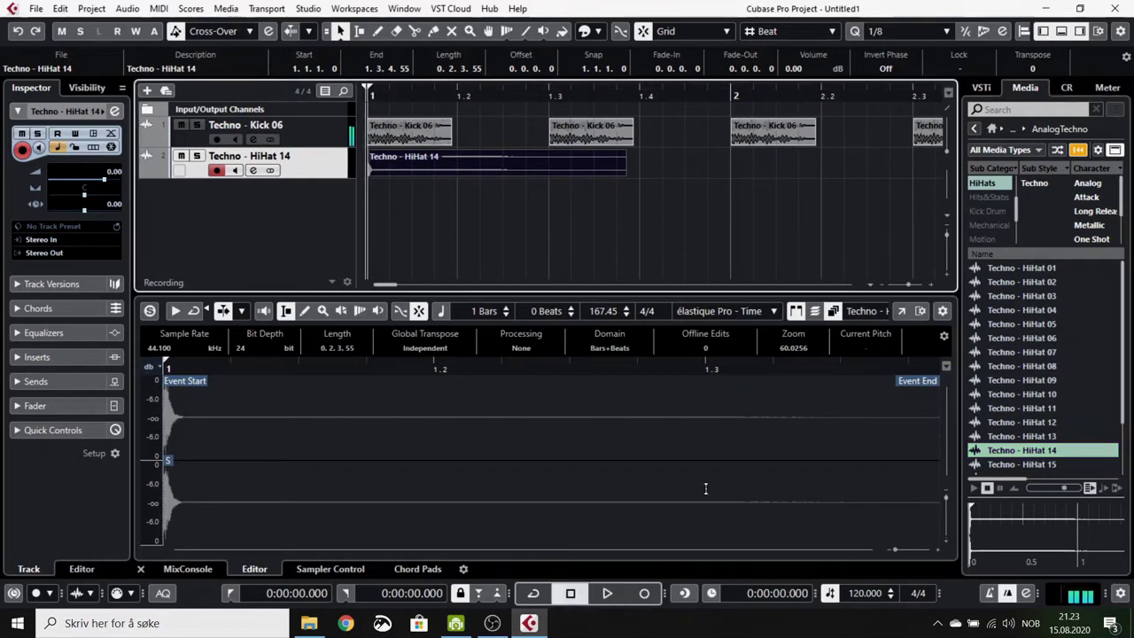
click(605, 592)
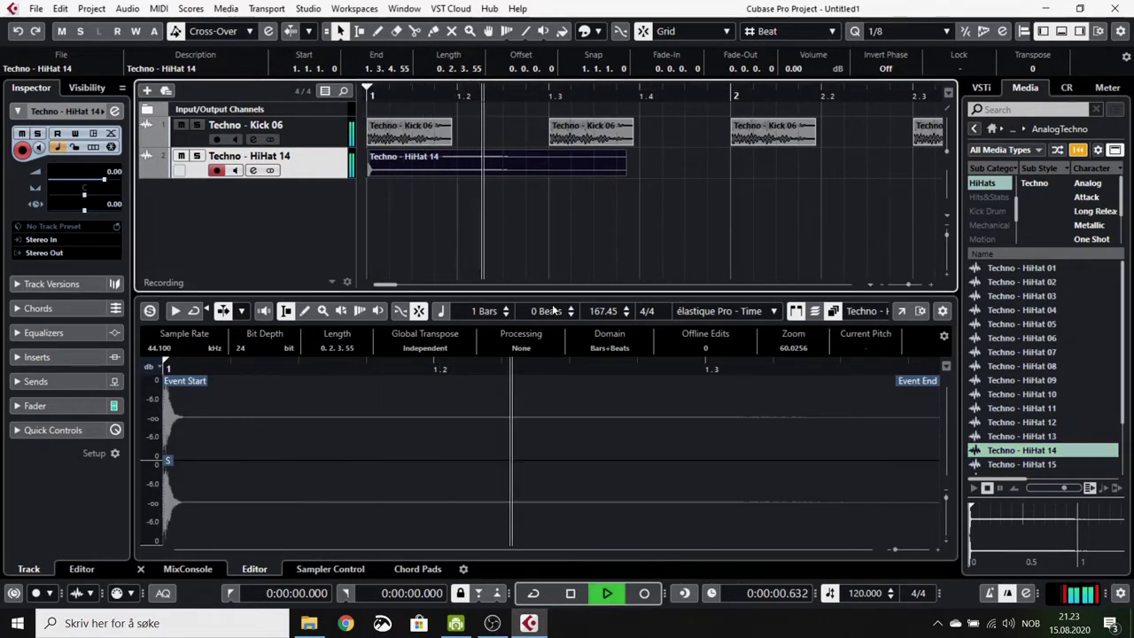
click(587, 249)
key(space)
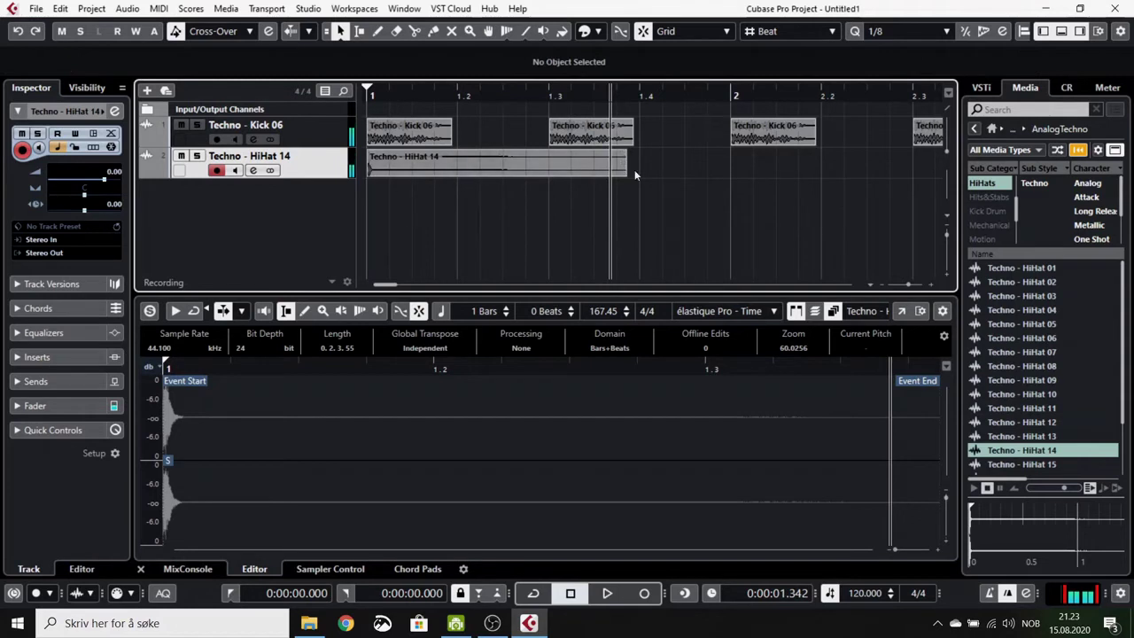
Step: Move the hi-hat event to beat 2 of bar 1 and play it back
drag(398, 168, 490, 168)
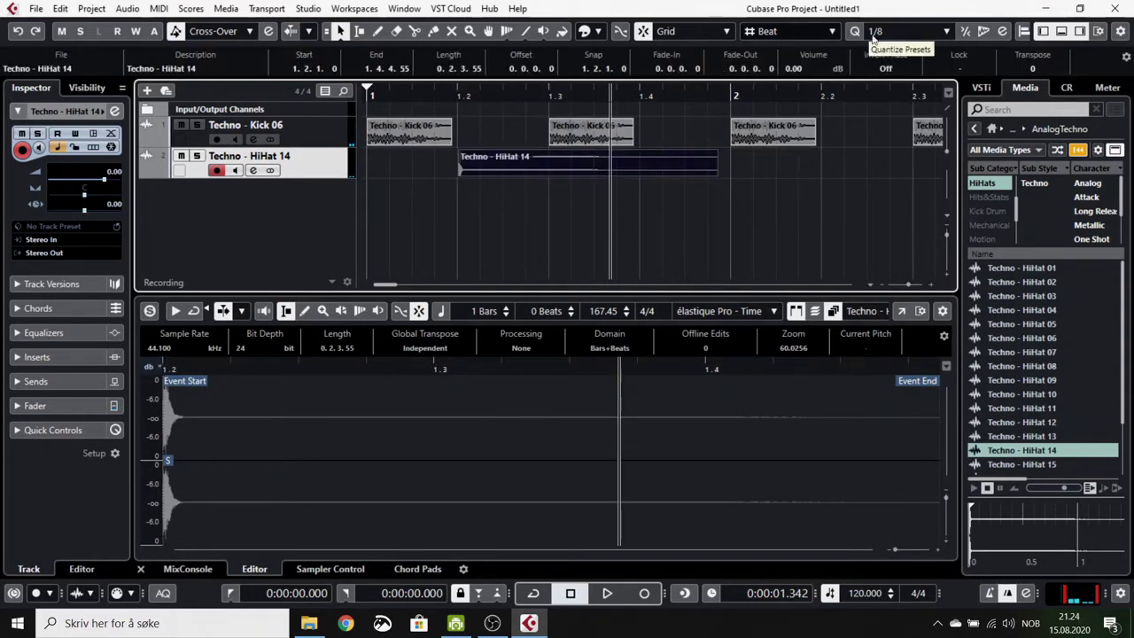
click(368, 95)
key(space)
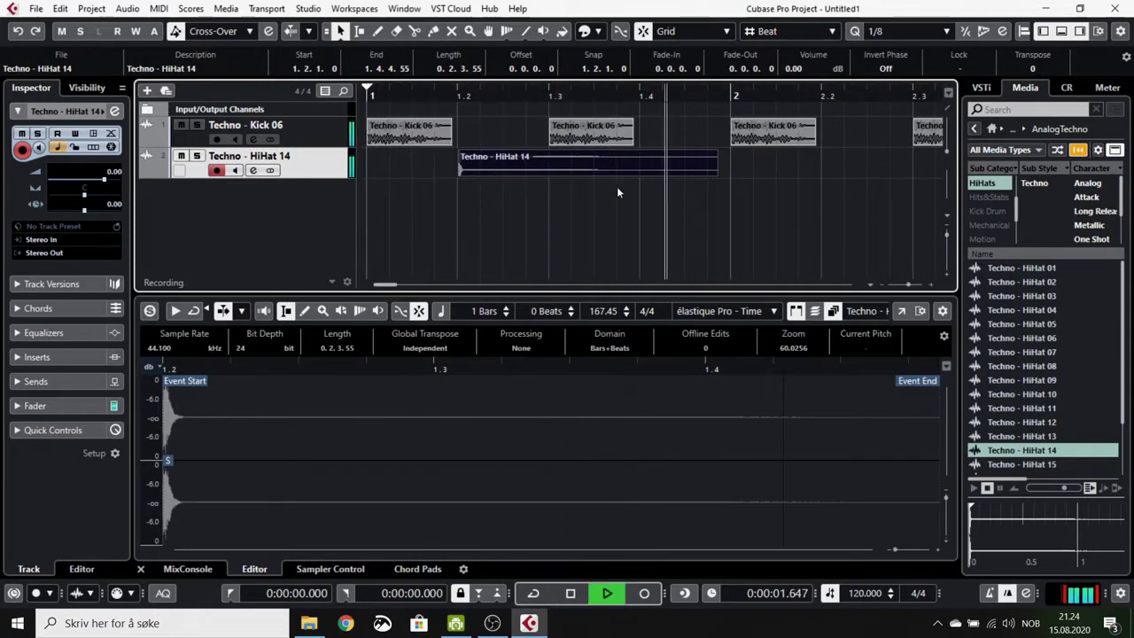
key(space)
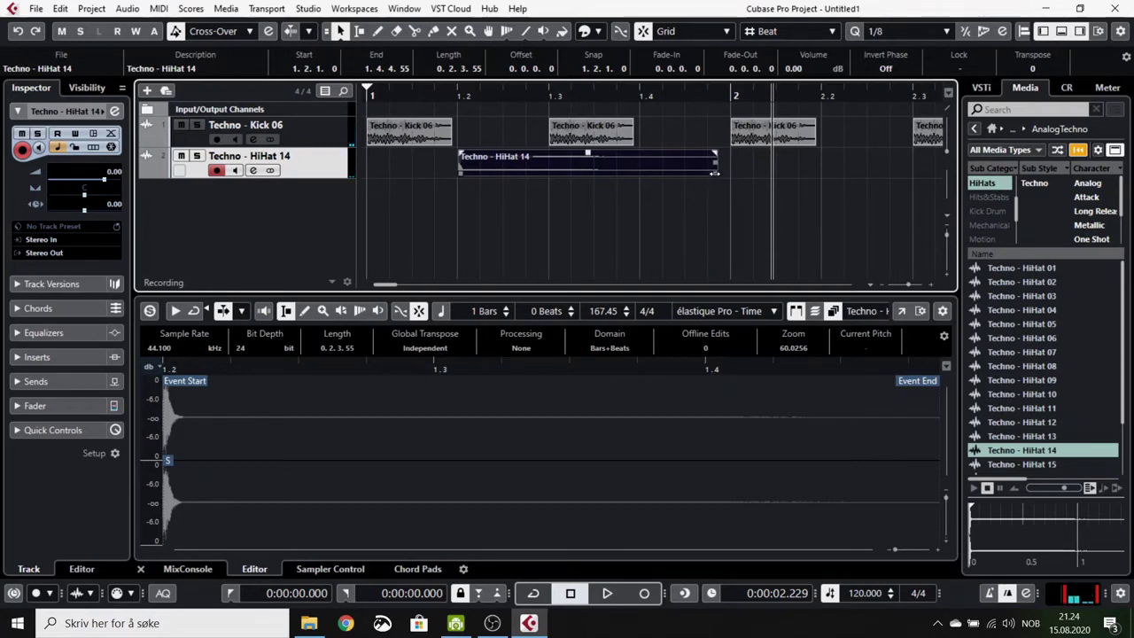
Step: Shorten the HiHat 14 clip to two beats and copy it two beats to the right
drag(714, 174, 666, 176)
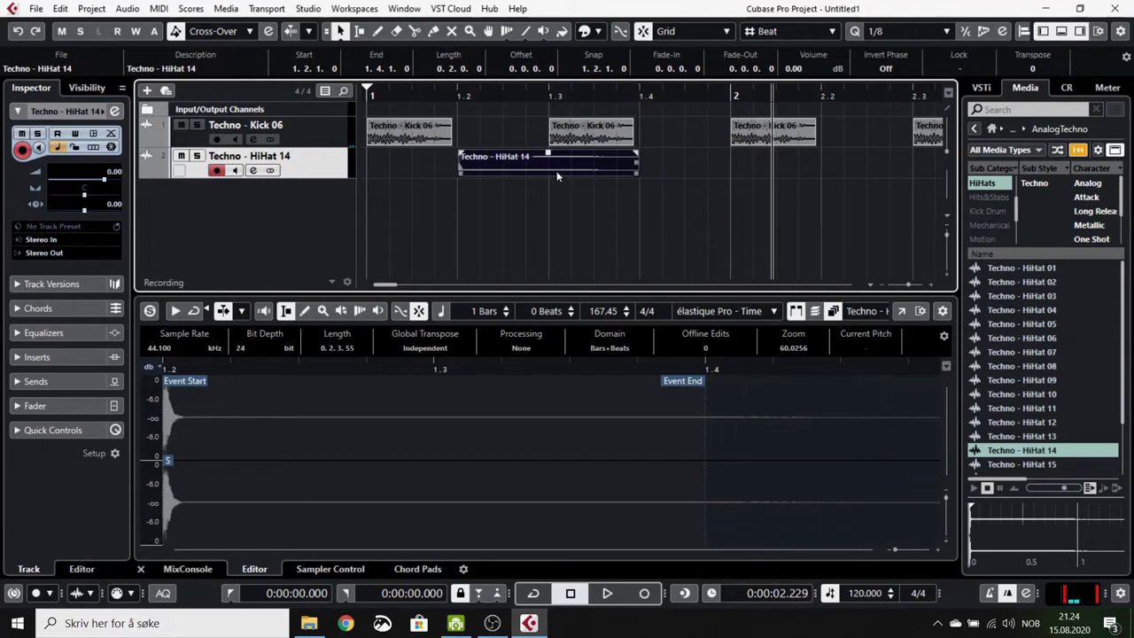
alt+drag(536, 163, 719, 163)
scroll(646, 202, right, 3)
key(g)
key(g)
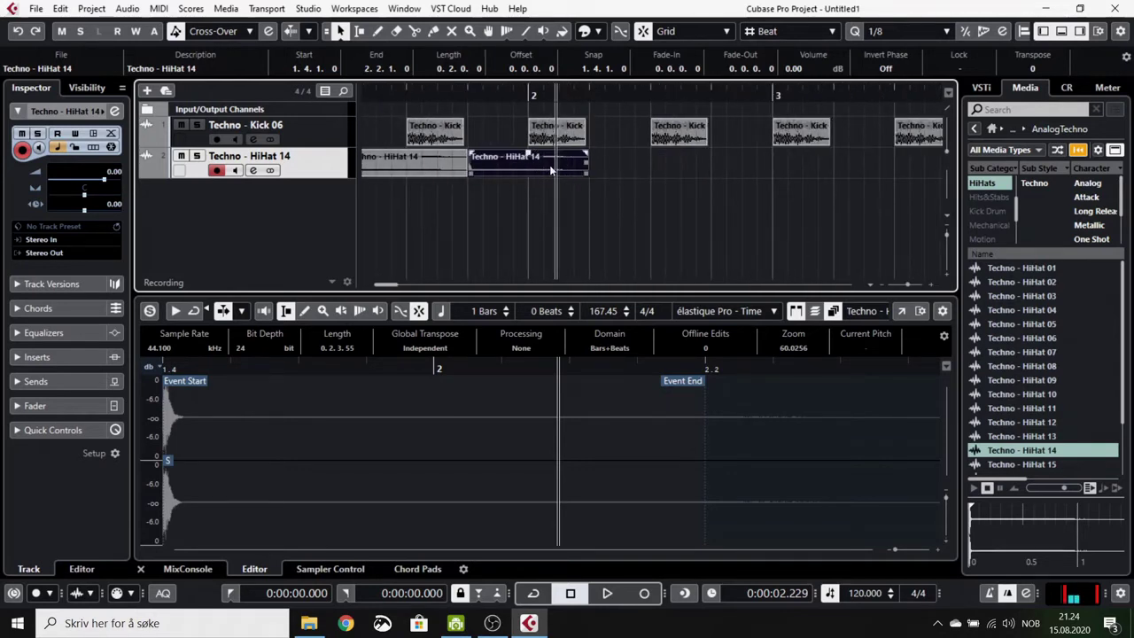
scroll(549, 190, left, 2)
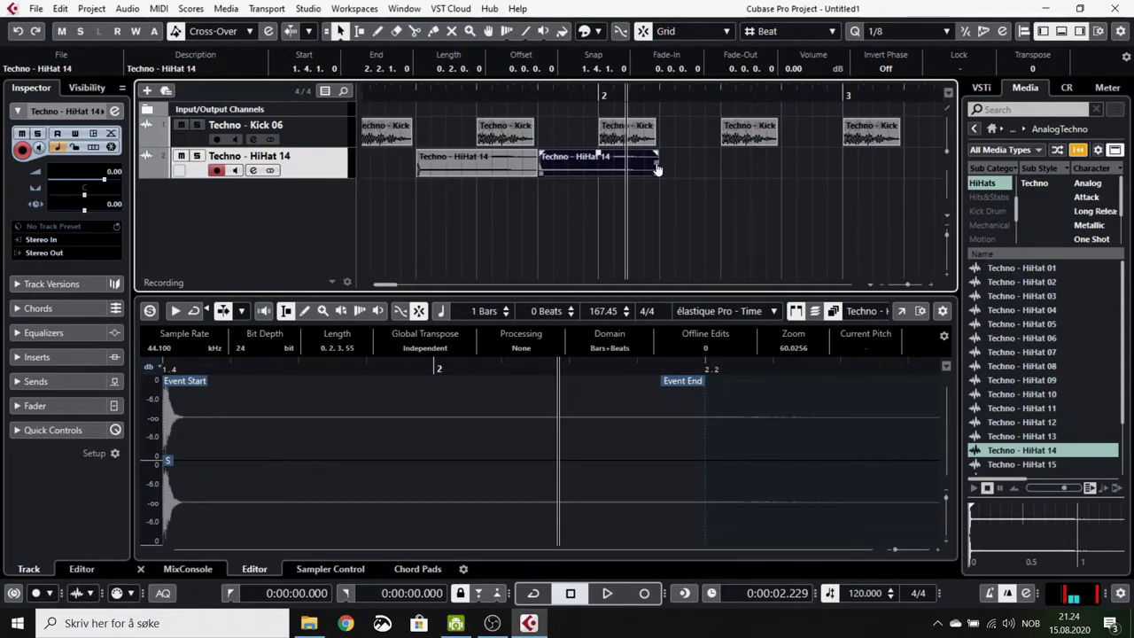
Step: Repeat the hi-hat clip along the track to fill the following bars
mouse_move(658, 168)
mouse_down()
mouse_move(913, 171)
mouse_move(841, 186)
mouse_up()
scroll(922, 238, right, 2)
scroll(668, 209, right, 1)
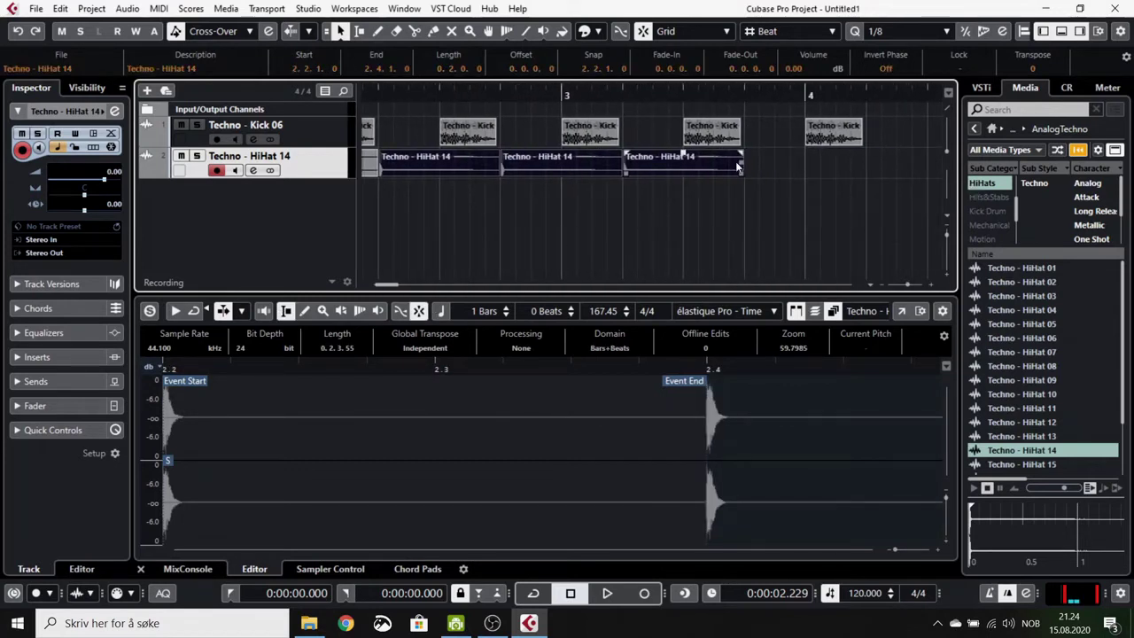
drag(741, 171, 925, 173)
click(724, 224)
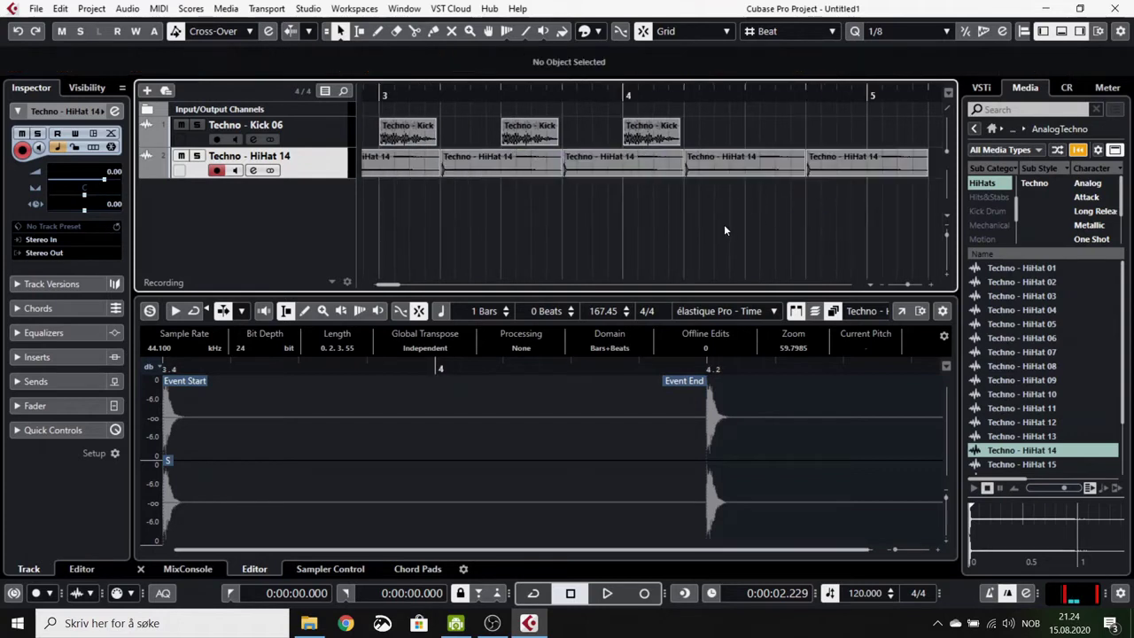
Step: Deselect all events, play the kick and hi-hat pattern from bar 1, then zoom out to bars 1–7
drag(750, 115, 994, 259)
key(ctrl+shift+a)
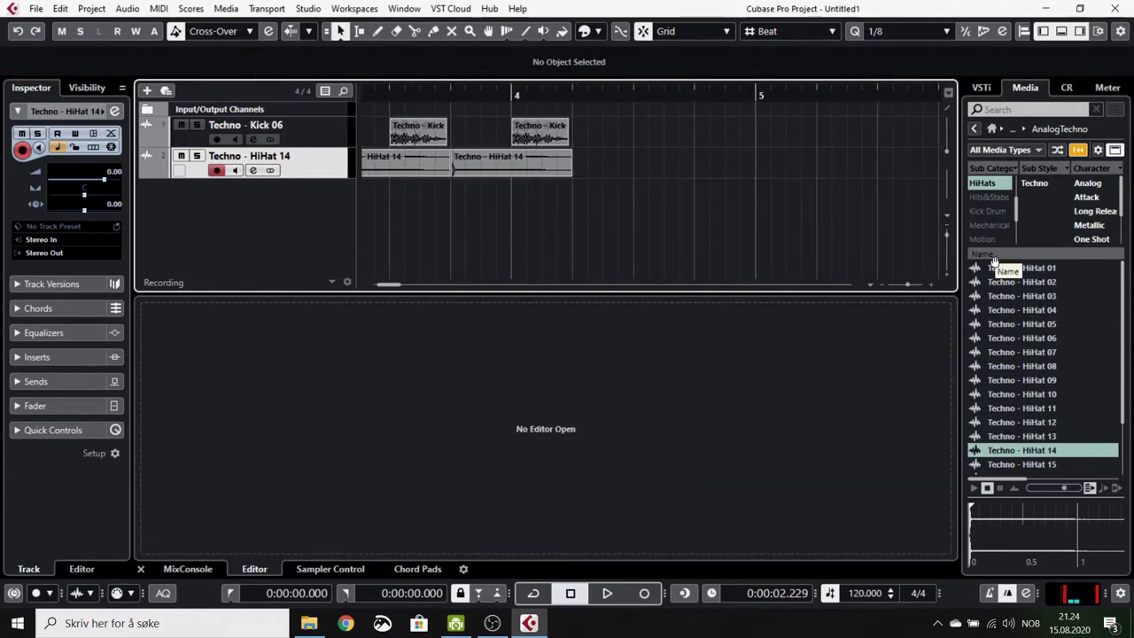
scroll(932, 218, left, 15)
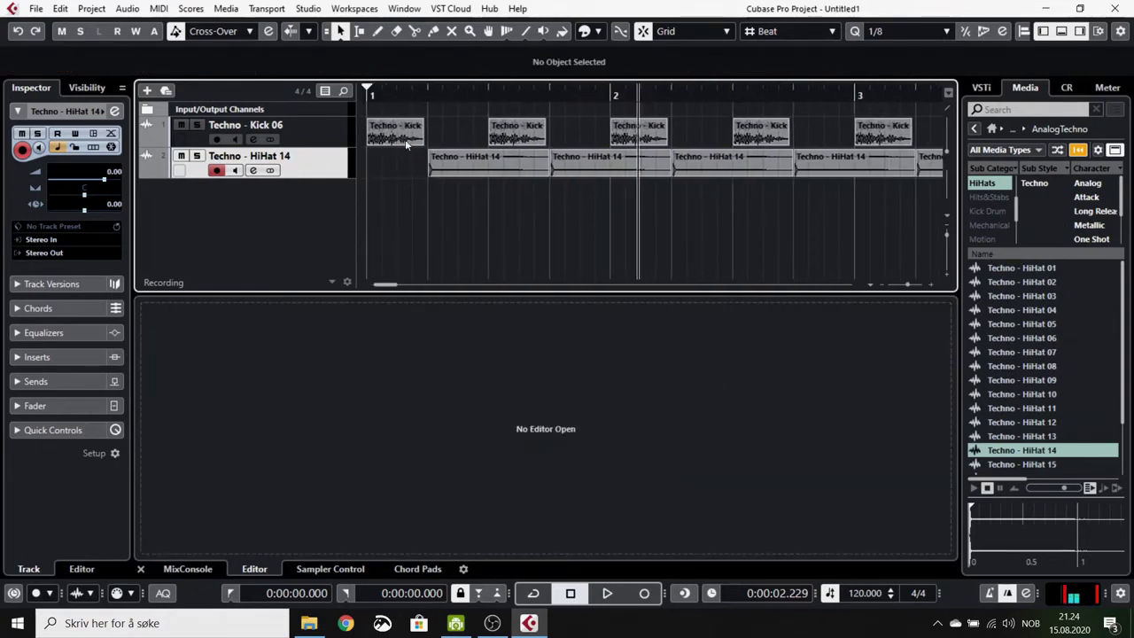
click(365, 93)
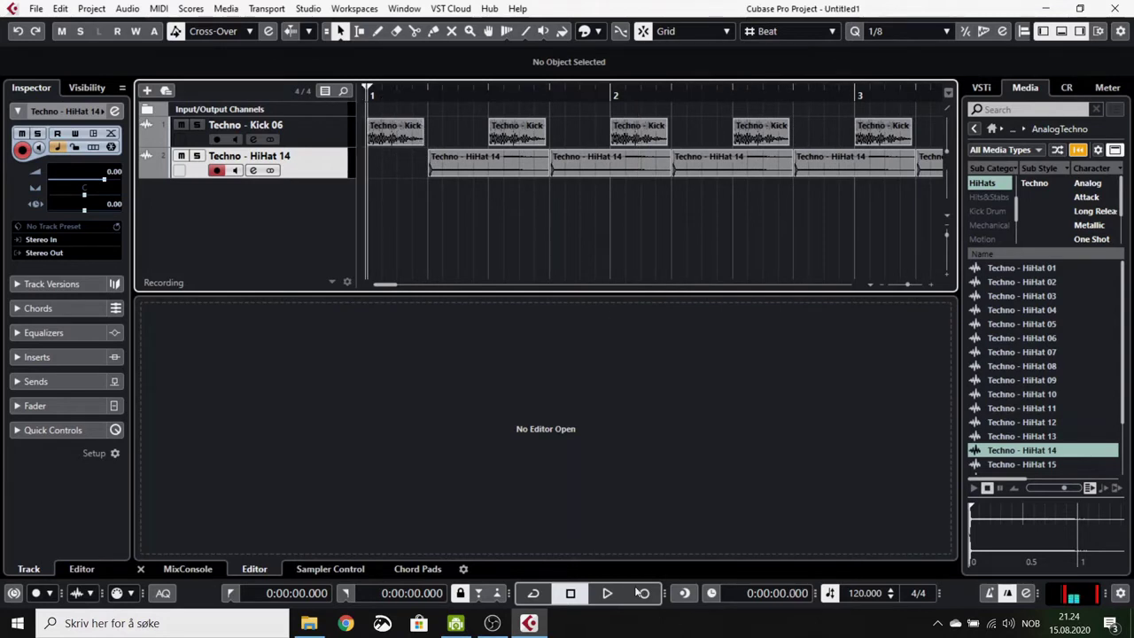
click(611, 594)
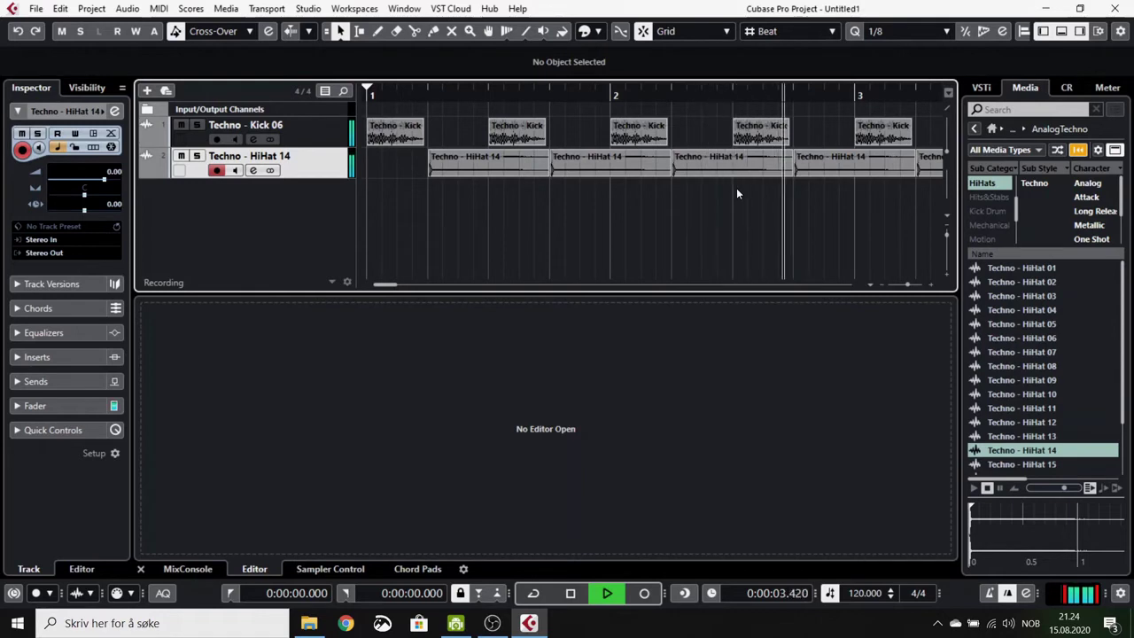
key(space)
key(g)
key(g)
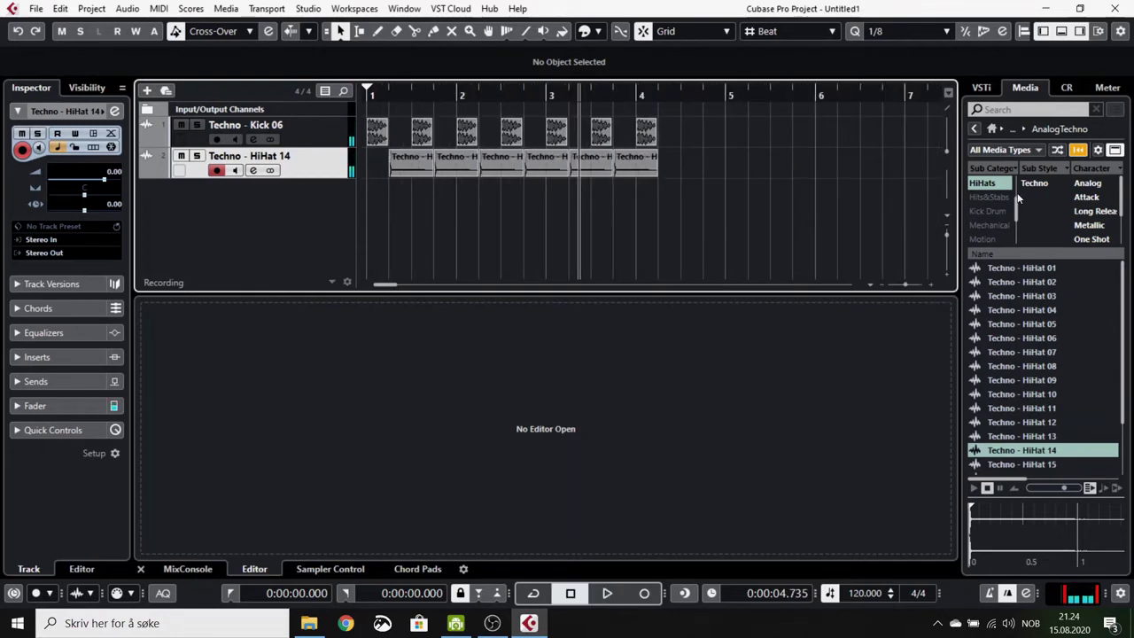
Step: Clear the HiHats filter and show only Synth Bass loops
click(1073, 152)
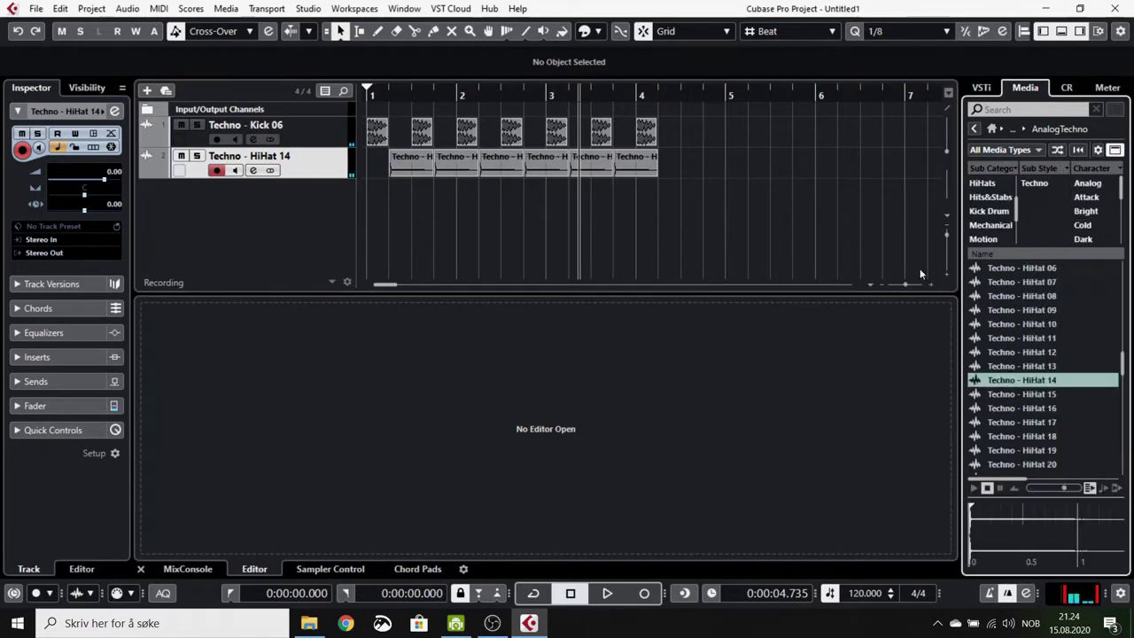
drag(1019, 209, 1016, 237)
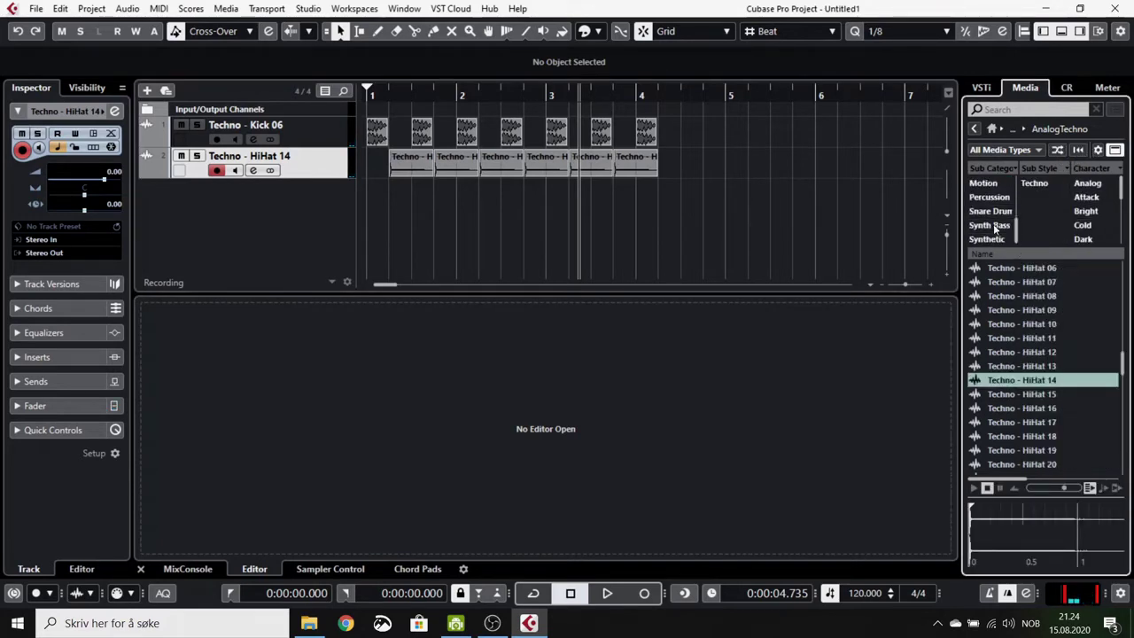
click(993, 226)
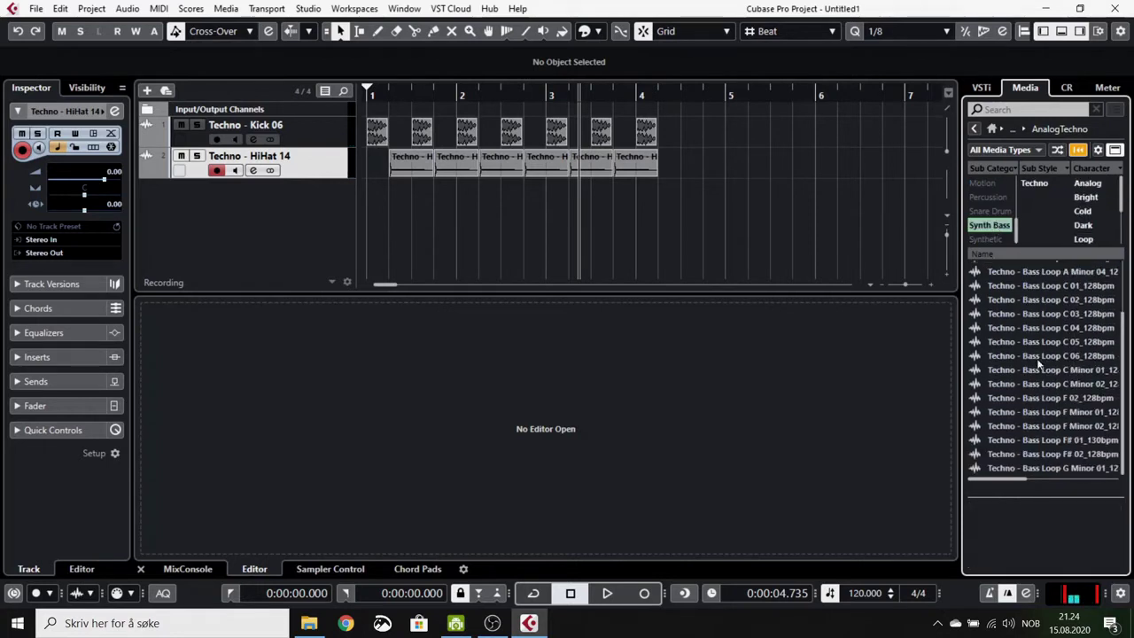
Step: Audition the C, F and F# bass loops, then select Bass Loop C Minor 02_128bpm
click(1041, 343)
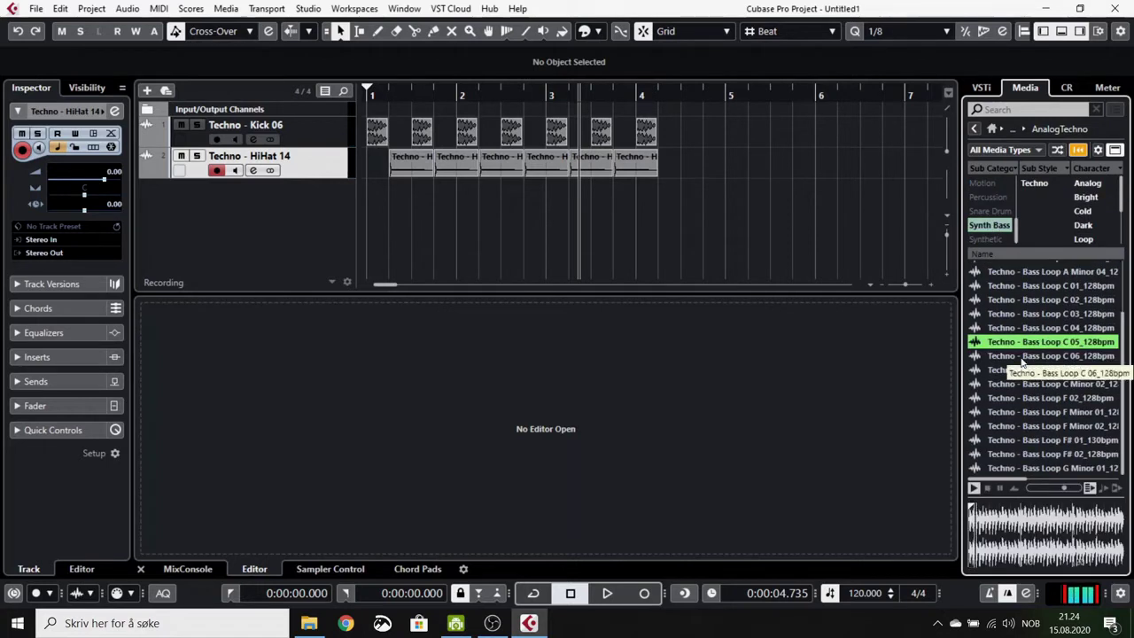
click(1020, 358)
click(1032, 372)
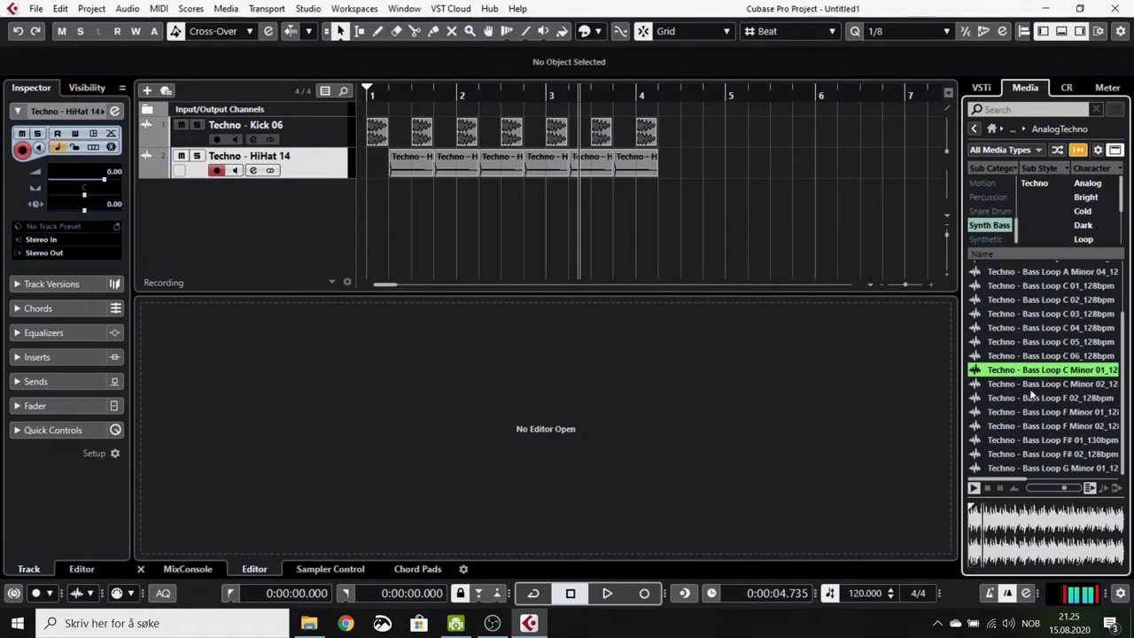
click(1031, 386)
click(1035, 400)
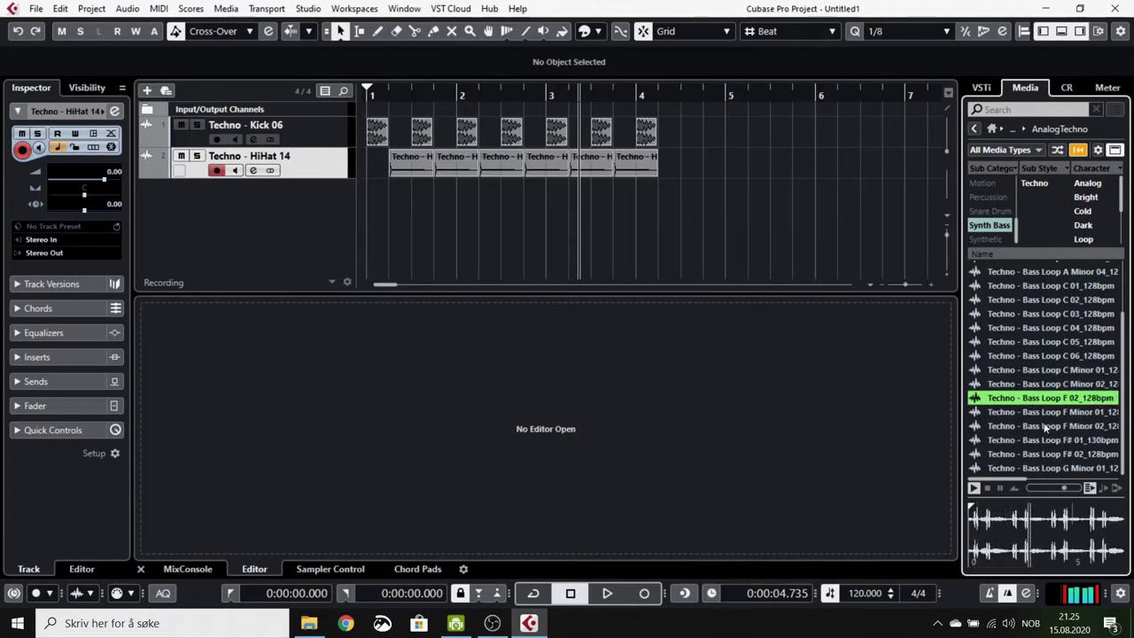
click(1046, 413)
click(1031, 429)
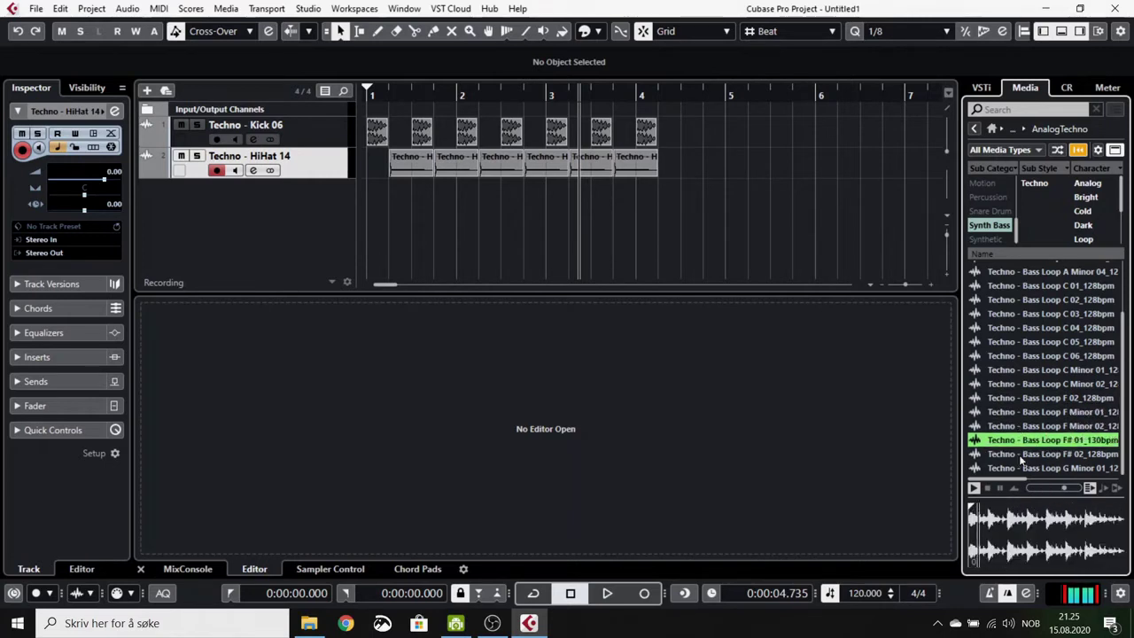
click(1028, 453)
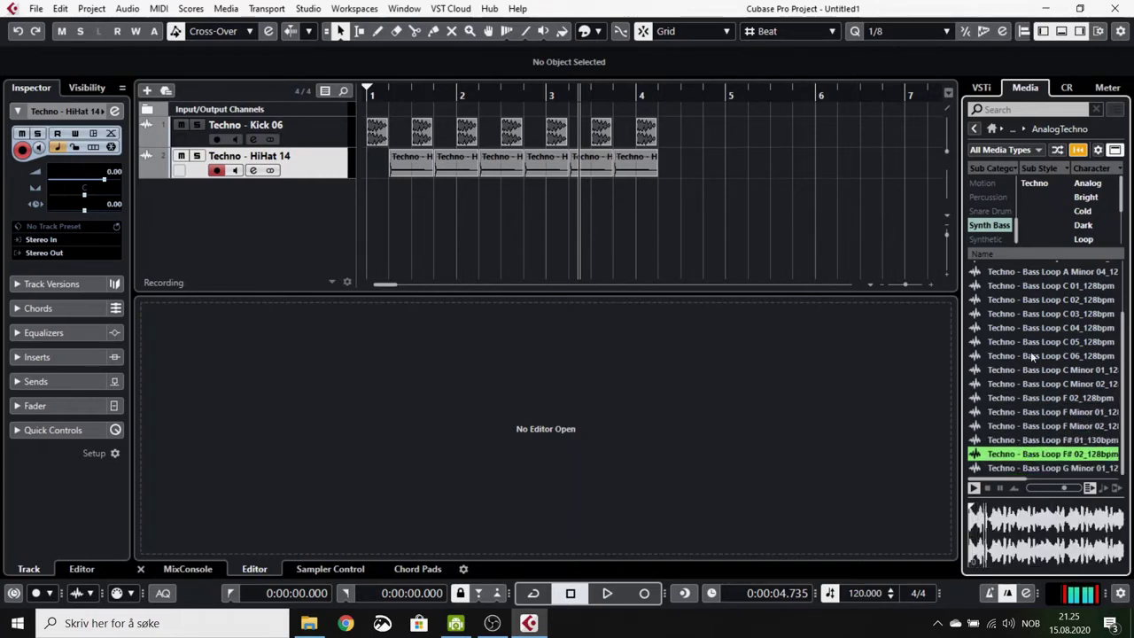
click(1026, 386)
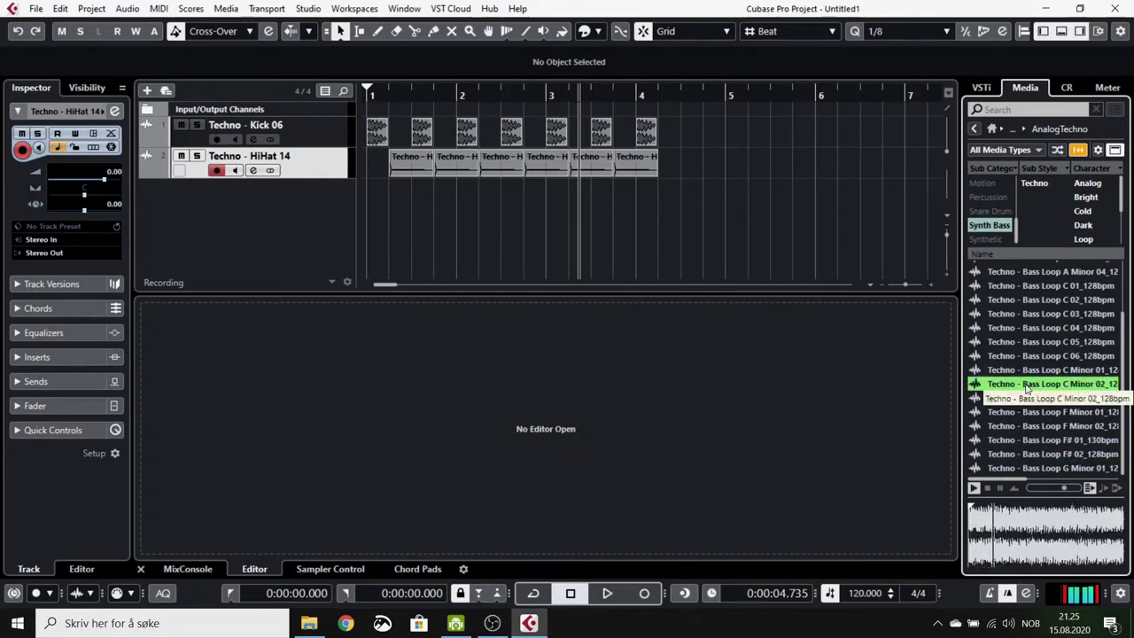
Step: Drop Bass Loop C Minor 02 onto a new track at bar 1 and play it with the drums
drag(1027, 390, 372, 190)
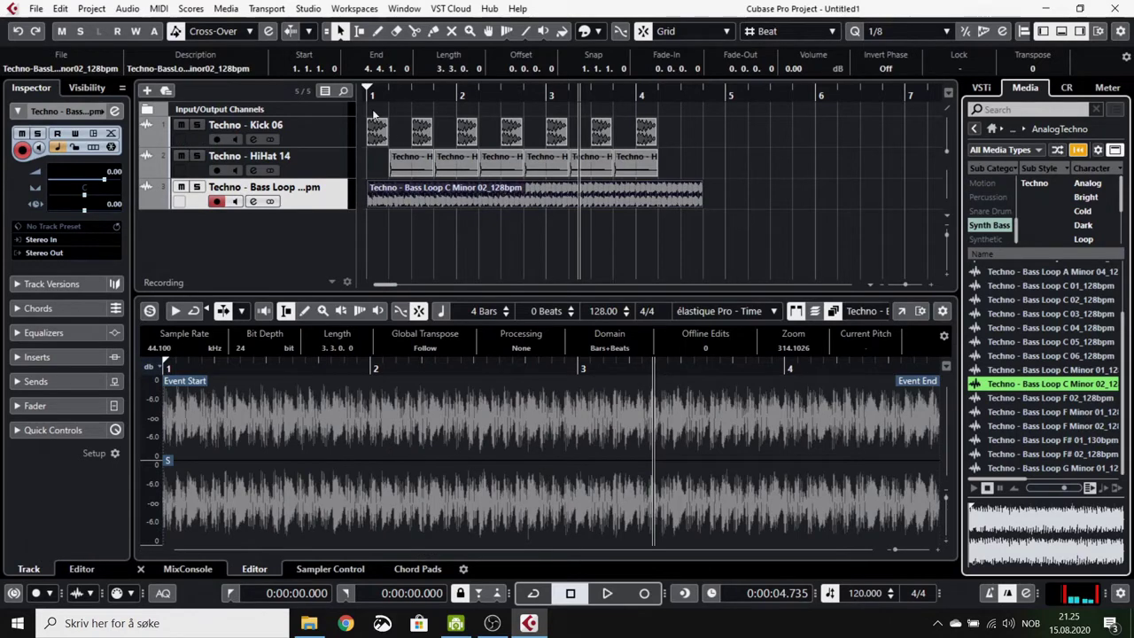
click(366, 96)
key(space)
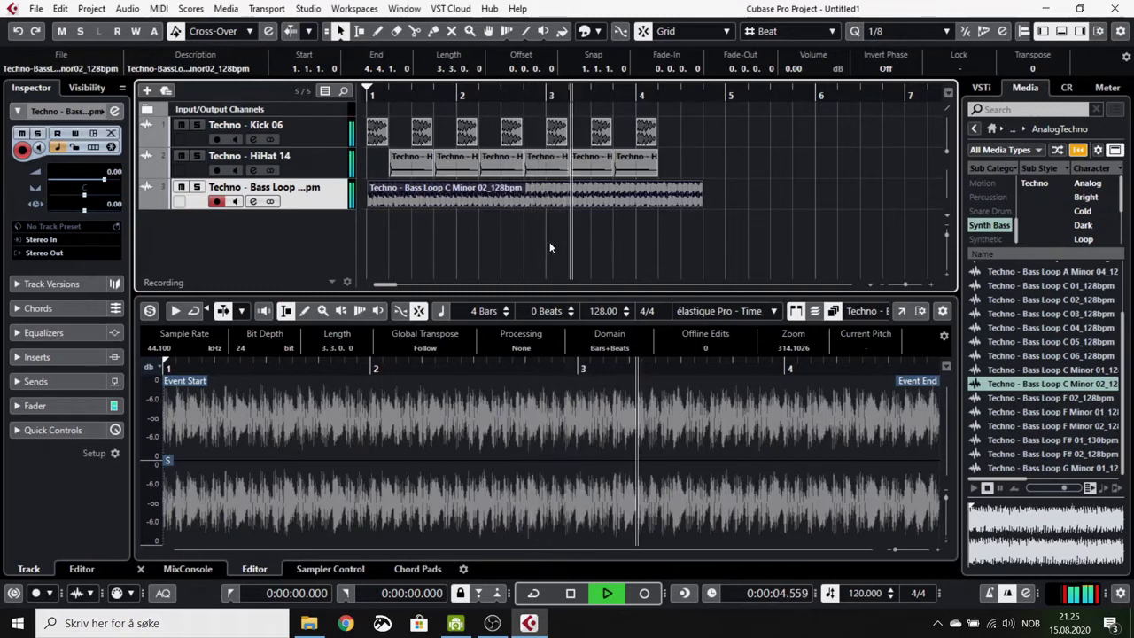
key(space)
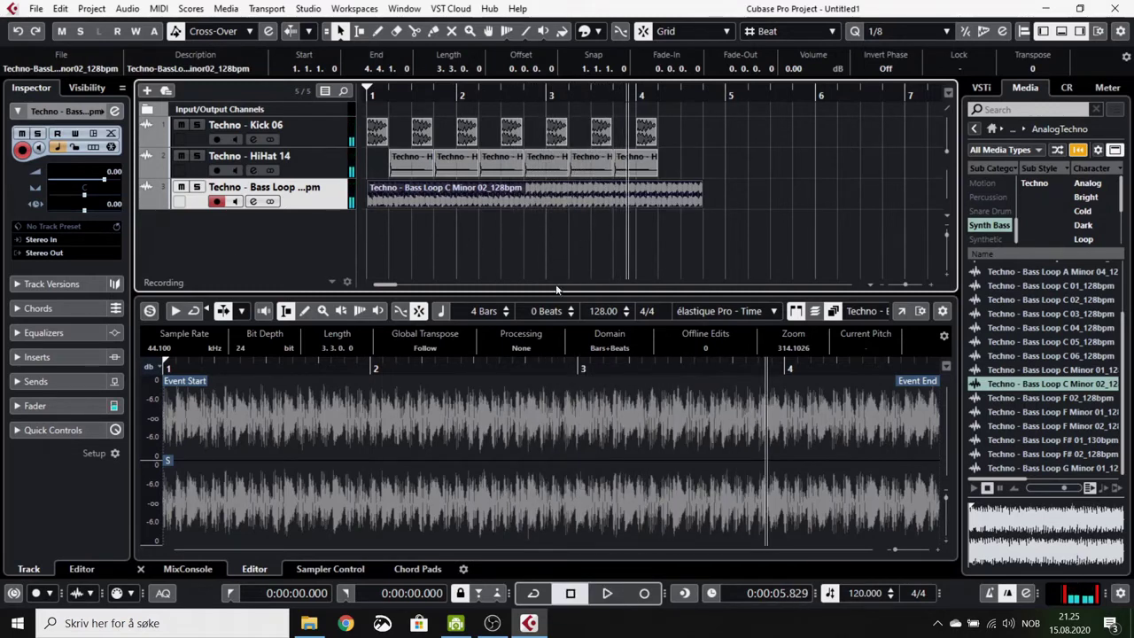
right_click(266, 214)
click(204, 229)
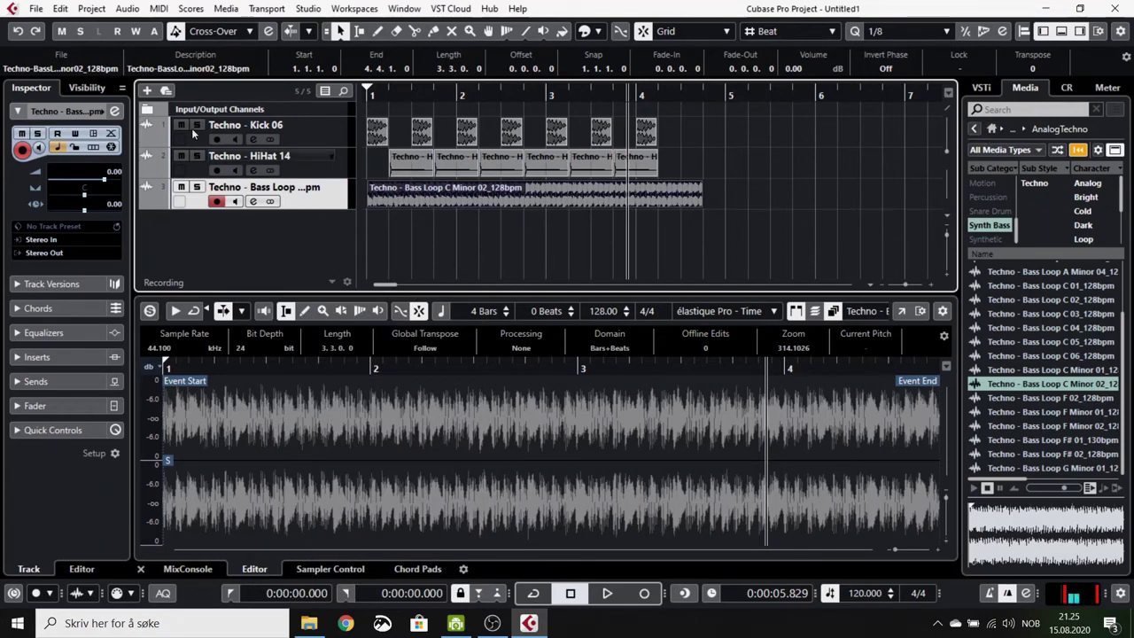
Step: Add an instrument track using the Prologue synth from the Synth instrument folder
click(147, 92)
click(535, 176)
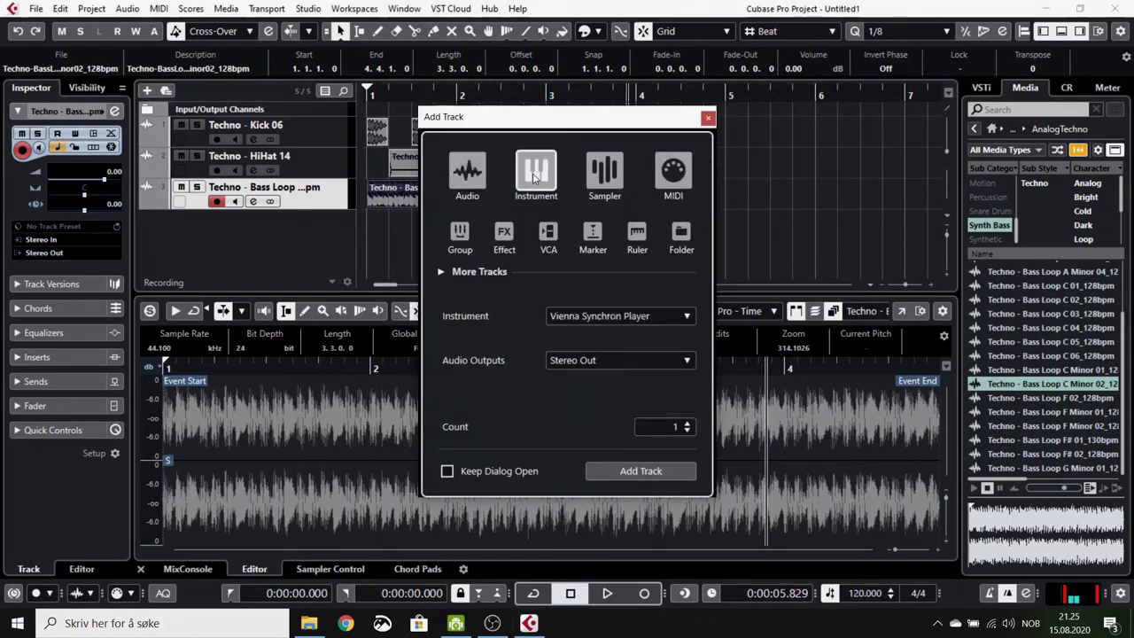
click(616, 319)
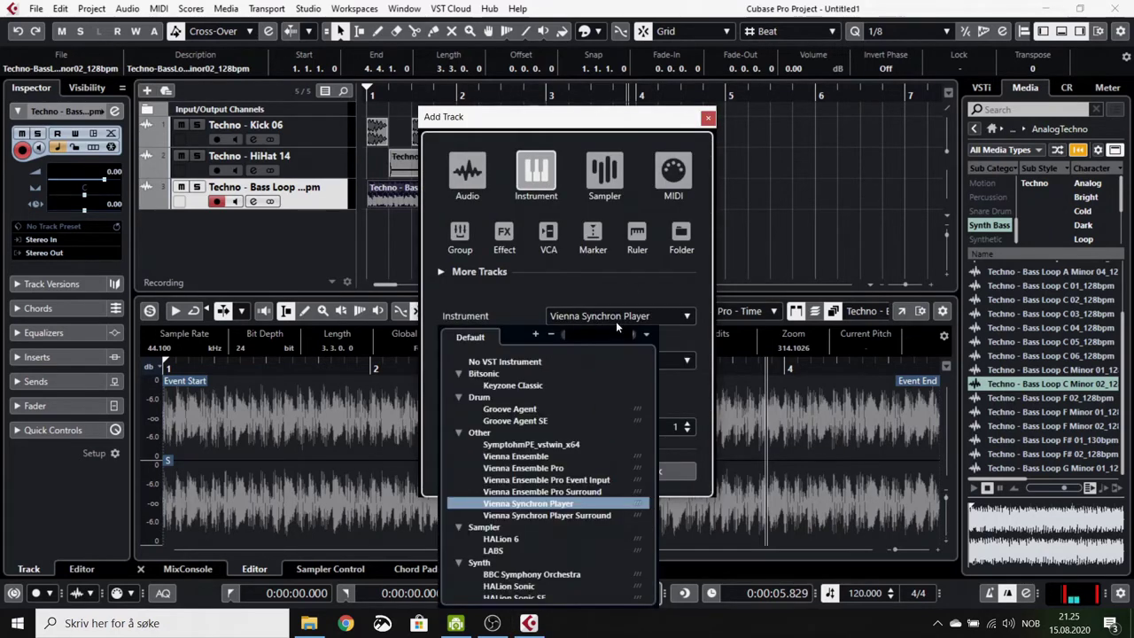
click(459, 387)
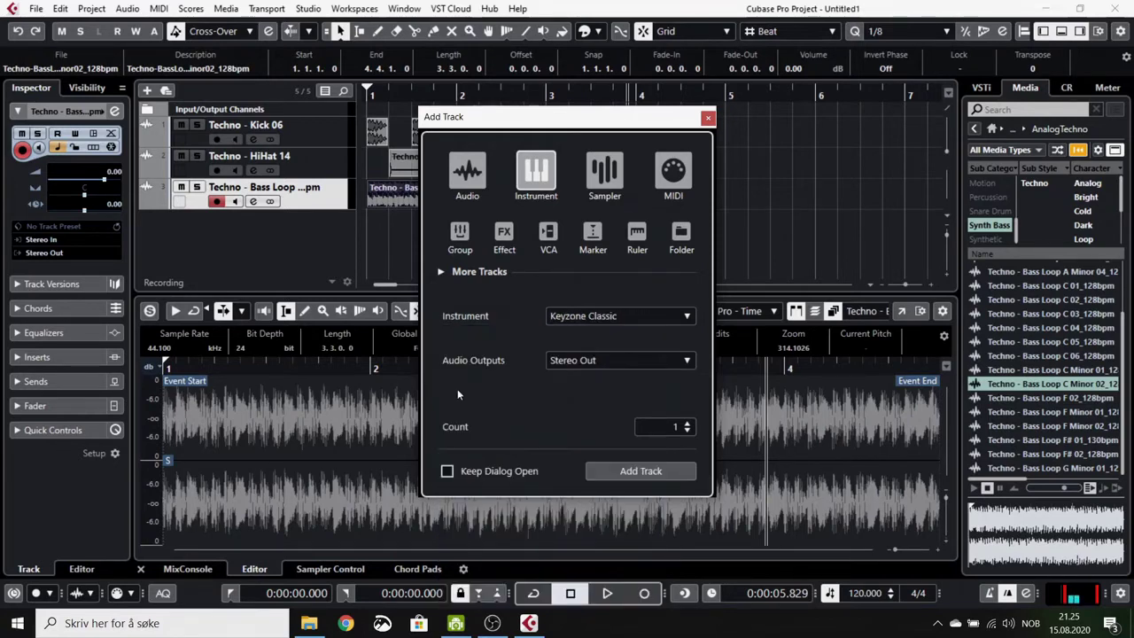
click(568, 315)
click(459, 398)
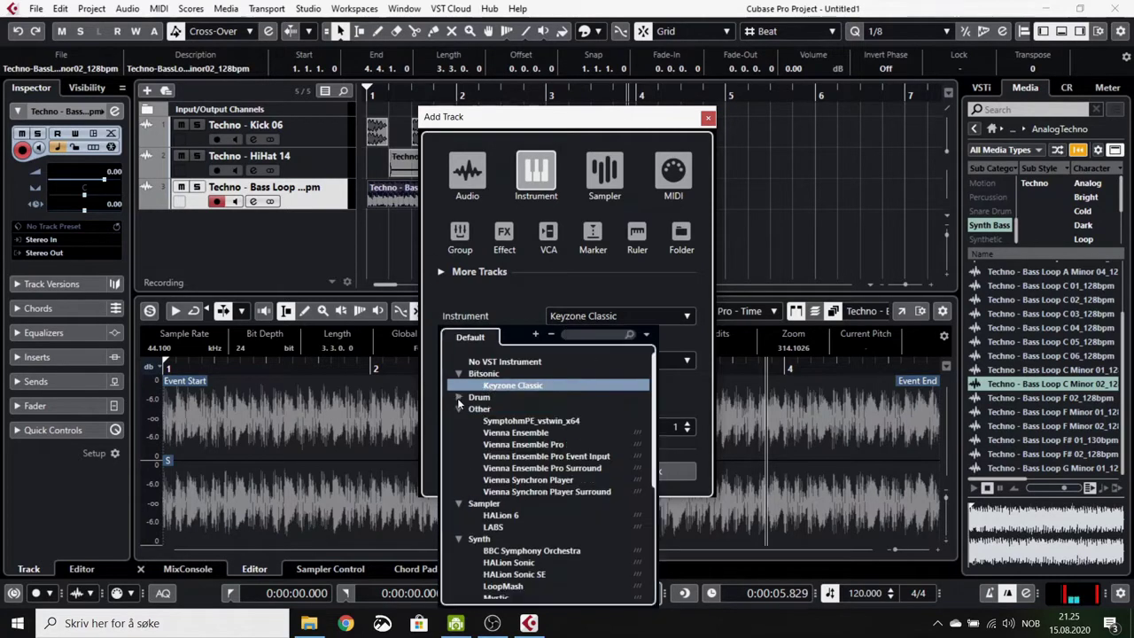
click(459, 409)
click(457, 421)
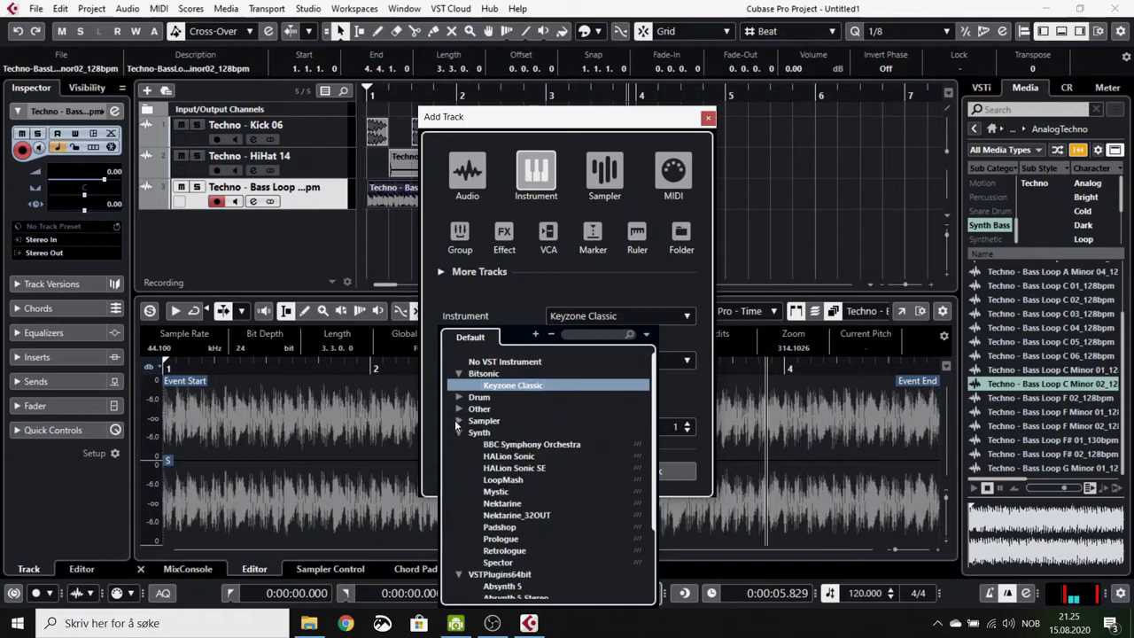
scroll(465, 445, down, 2)
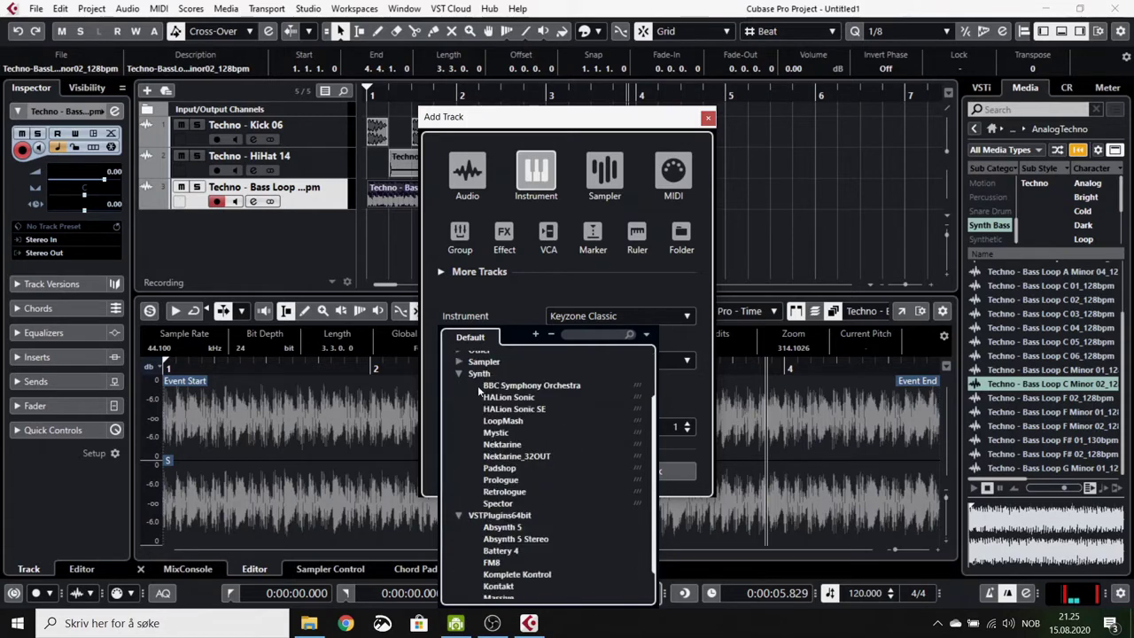
click(508, 481)
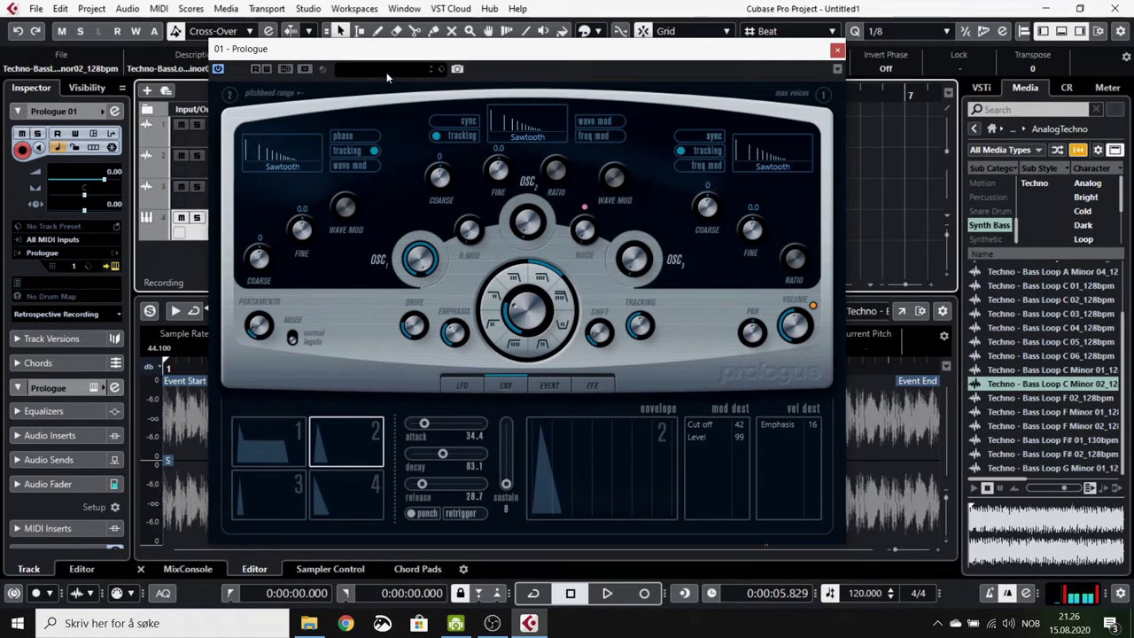
Step: Load the Razorblade preset from Musical FX on Prologue, after trying Headquarter
click(340, 69)
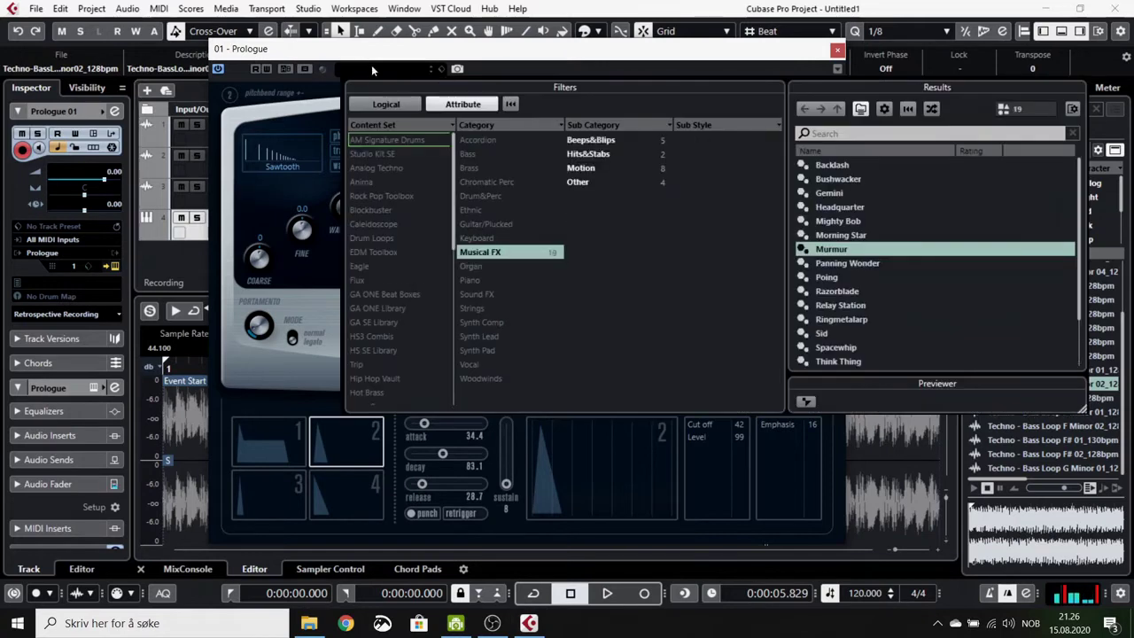
click(801, 206)
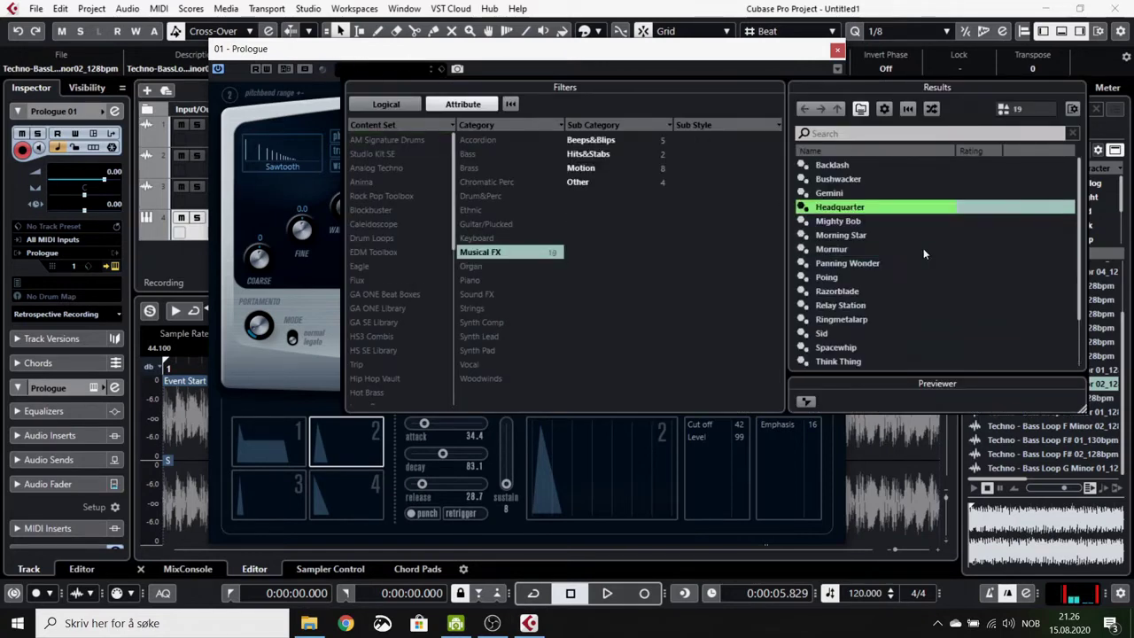
click(920, 291)
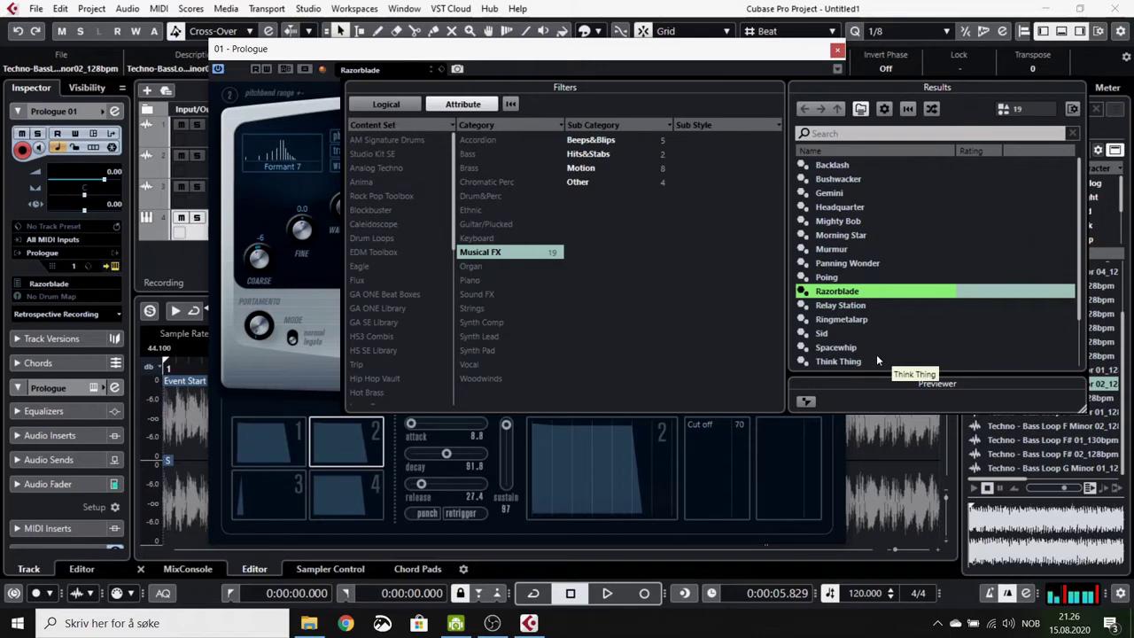
double_click(839, 292)
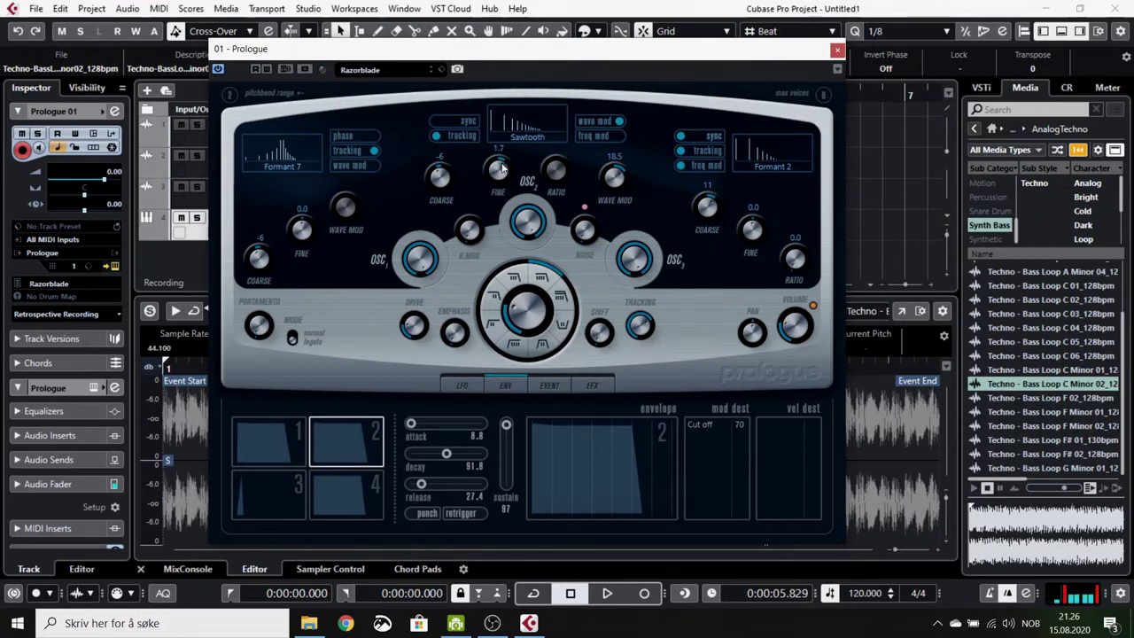
Step: Detune the OSC2 Fine knob, change the filter type, and close the Prologue panel
drag(499, 180, 509, 268)
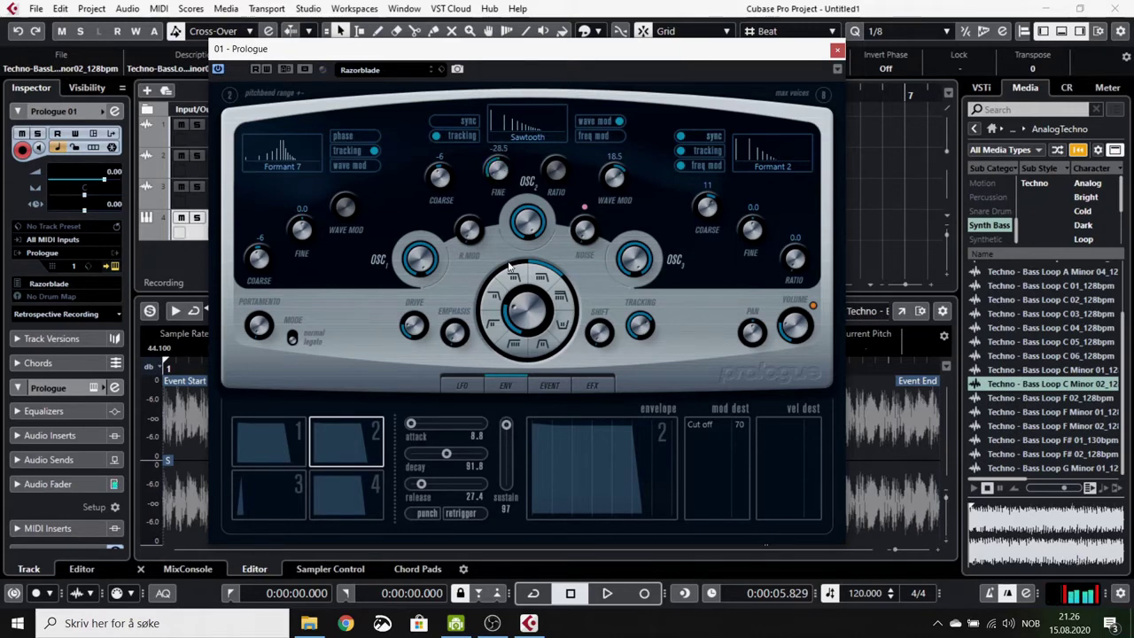
click(571, 325)
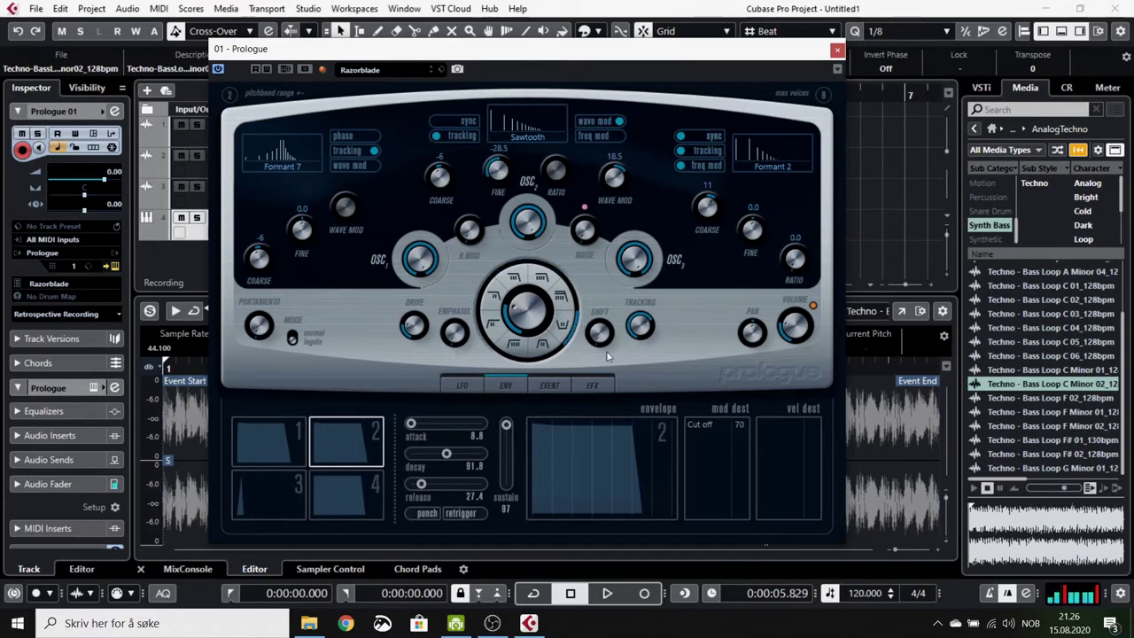
click(837, 49)
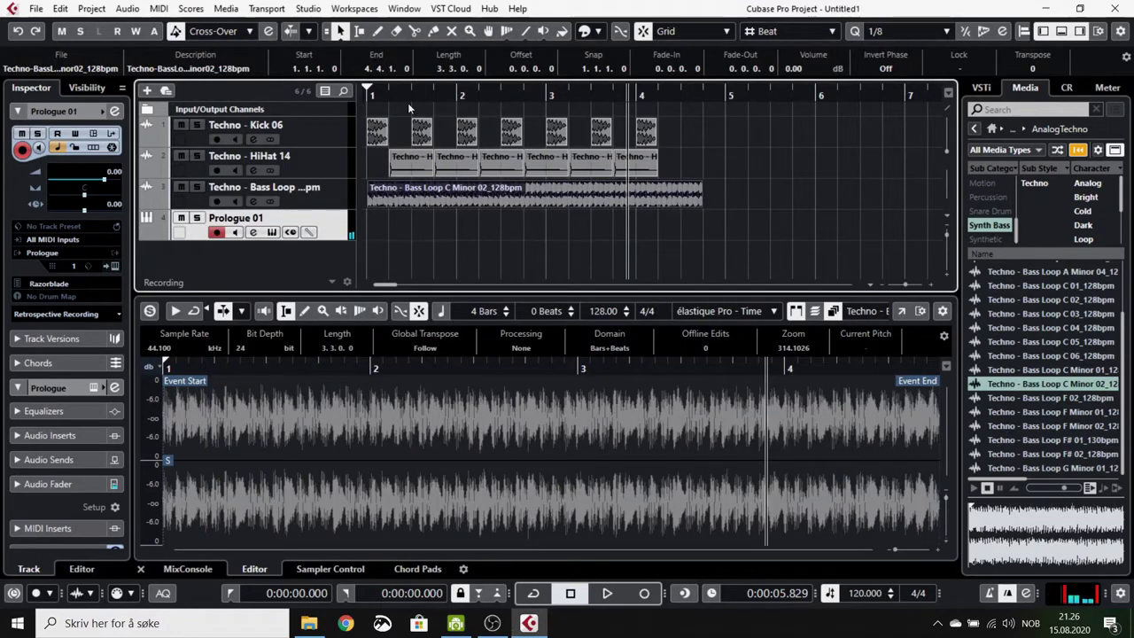
Step: Record a MIDI part on Prologue 01 from bar 1, retrying after a false start
click(364, 94)
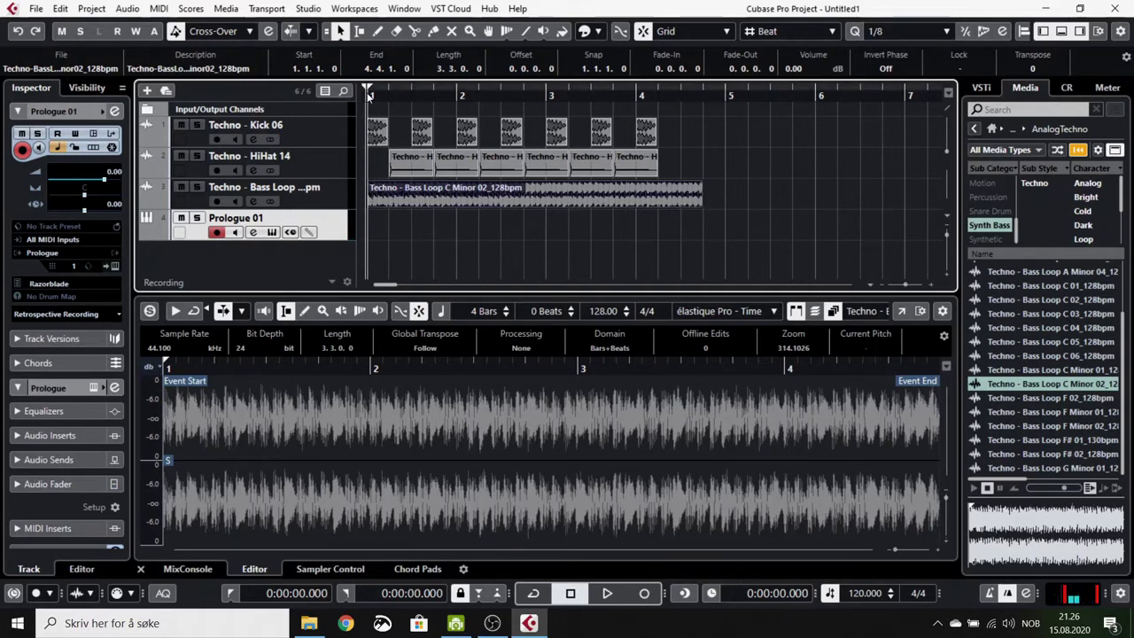
click(645, 594)
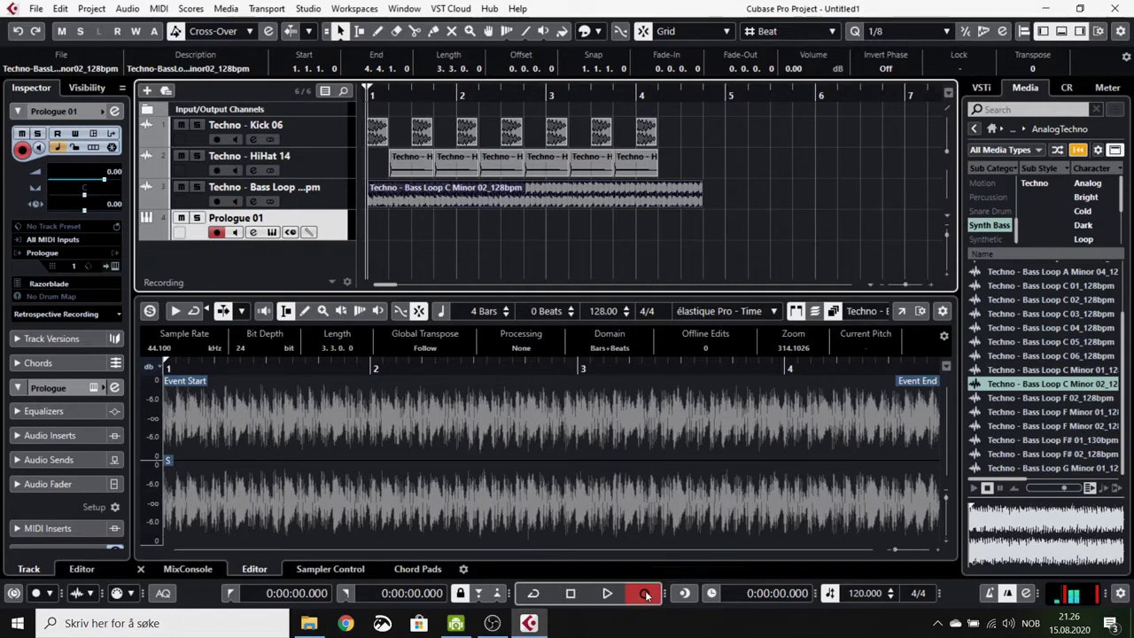
click(646, 592)
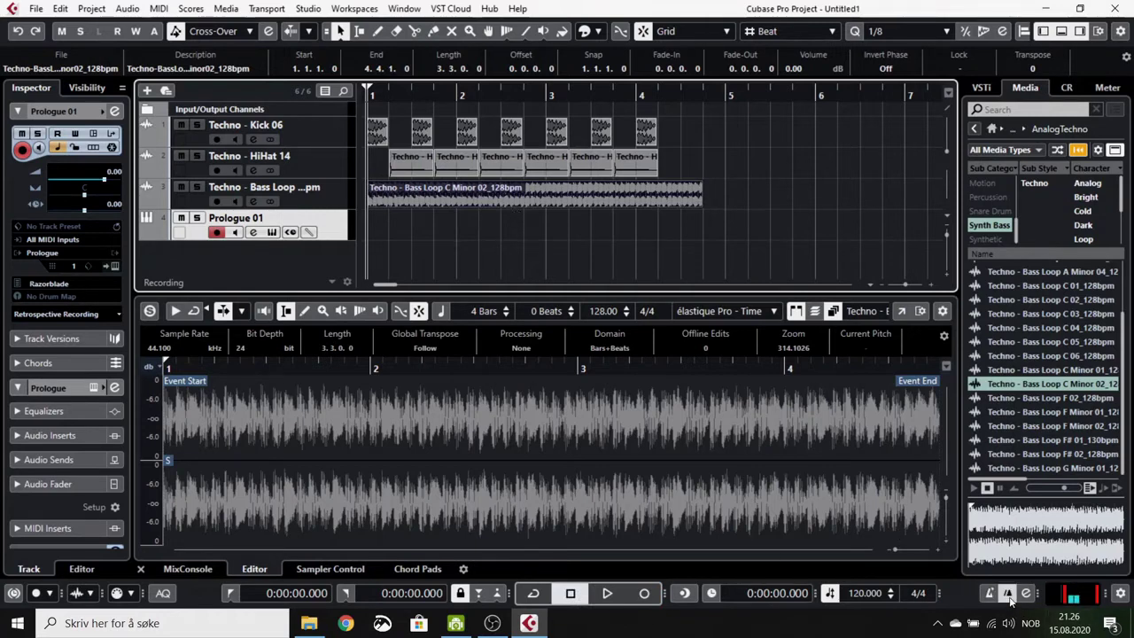
click(646, 593)
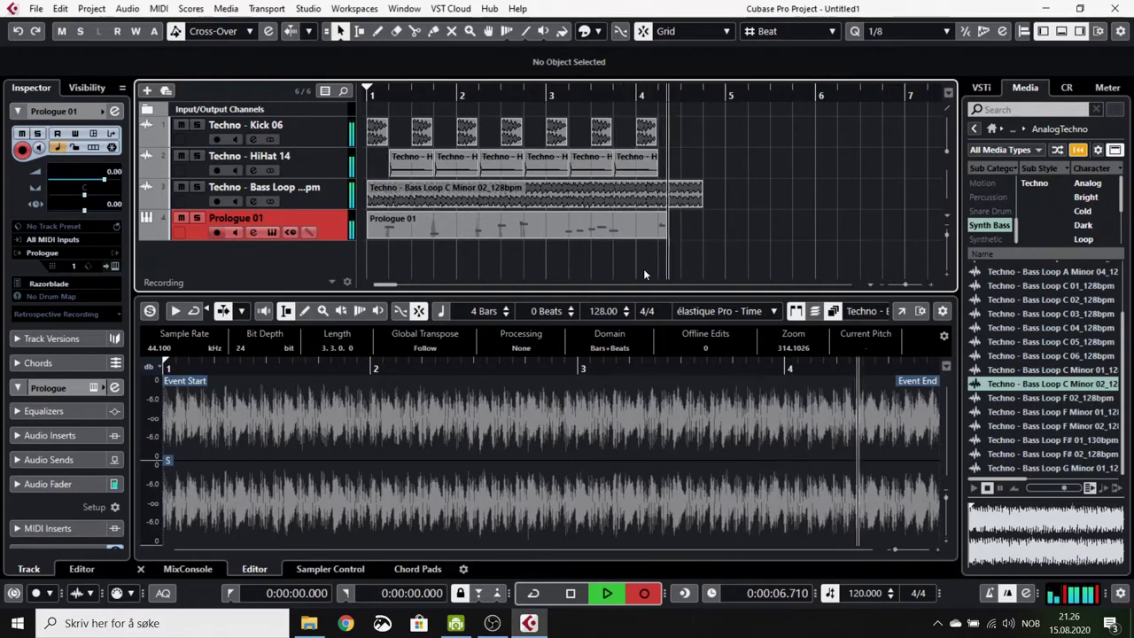
key(space)
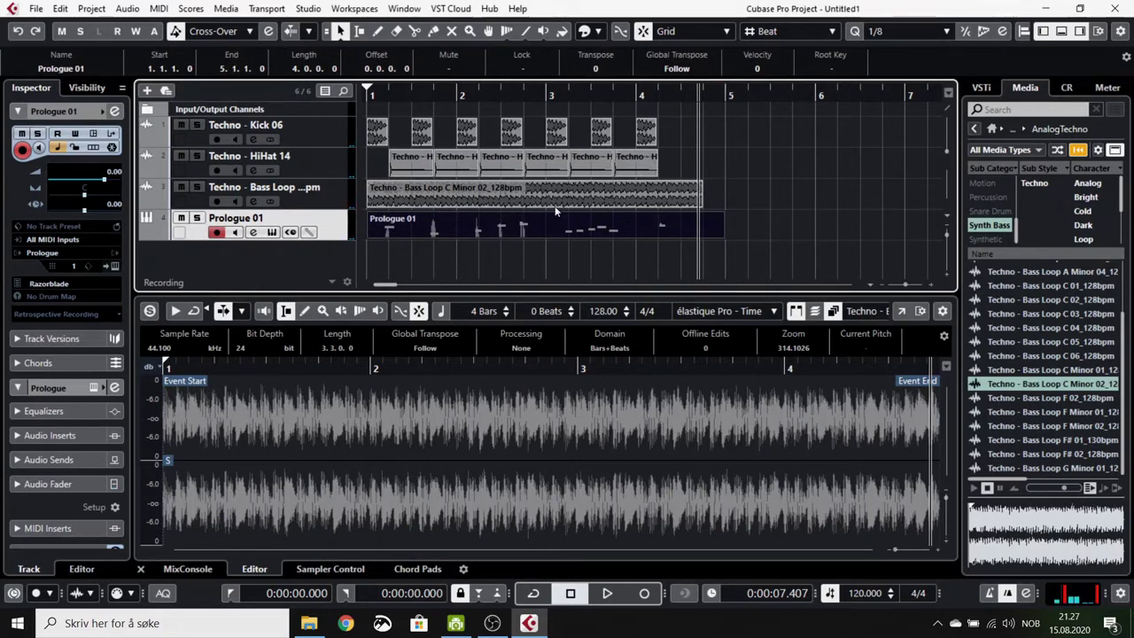
click(367, 96)
click(608, 593)
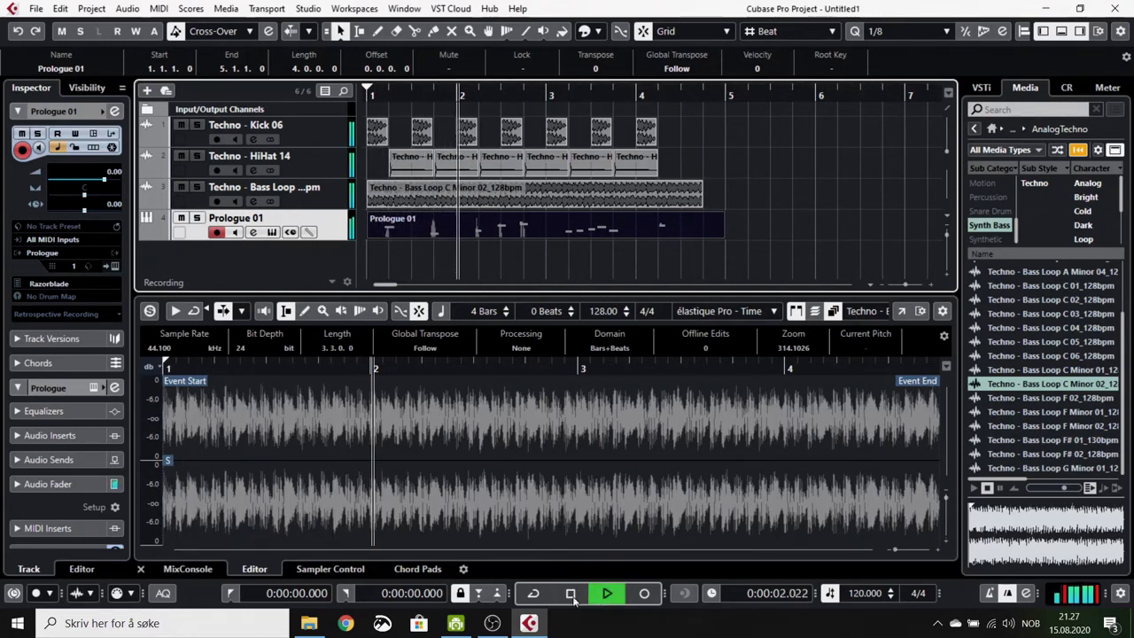
key(space)
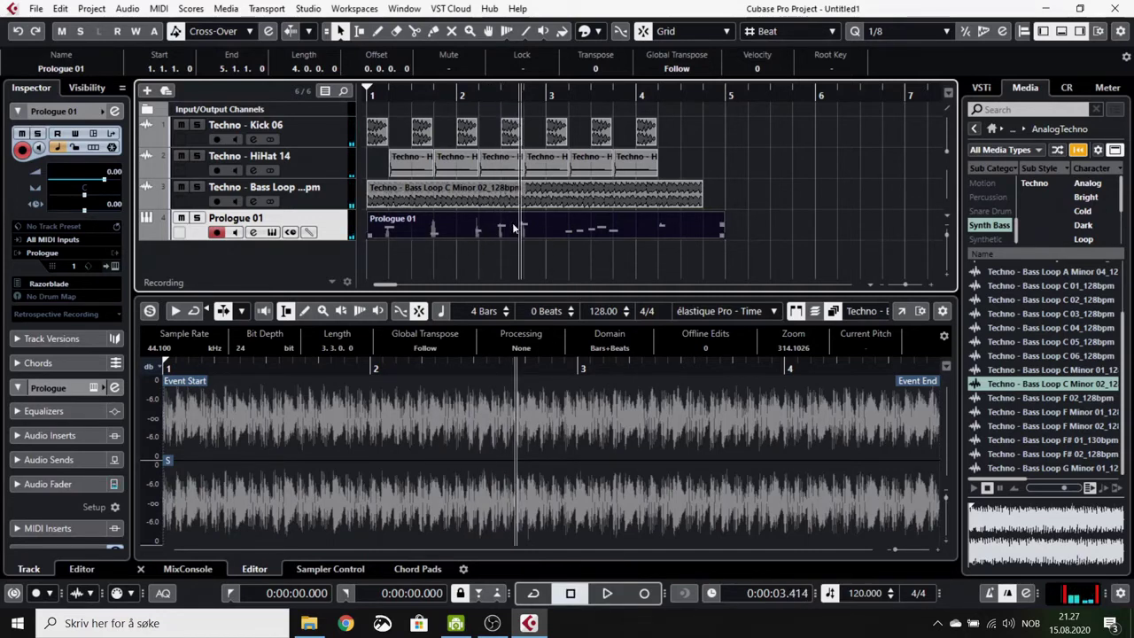
Step: Select the Prologue 01 part and open it in a separate Key Editor window
click(437, 242)
click(482, 234)
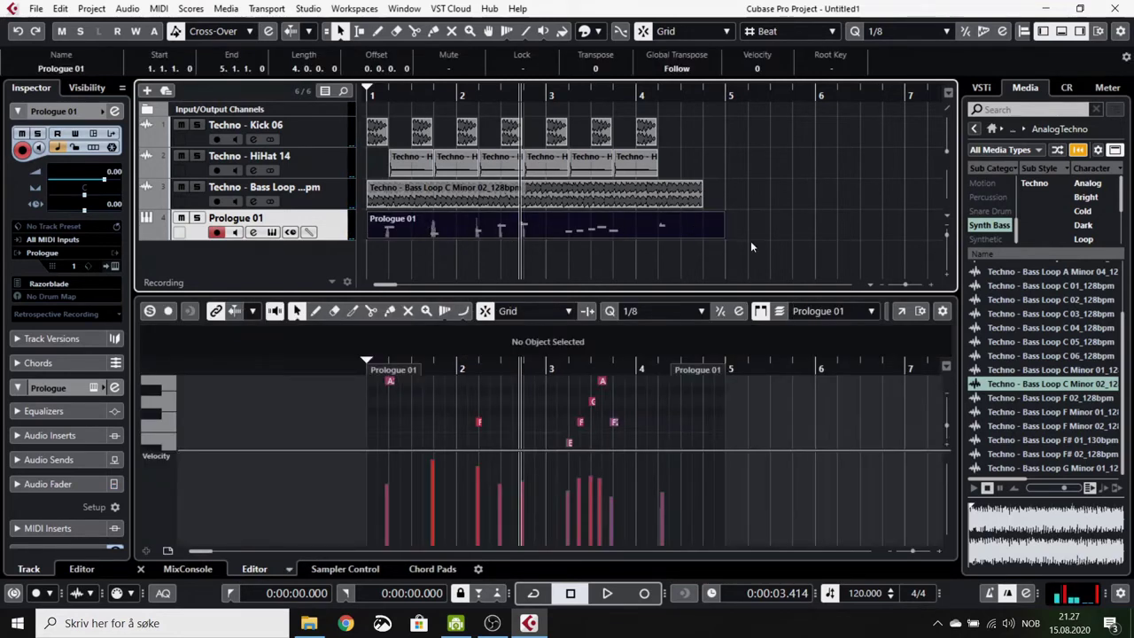
click(902, 312)
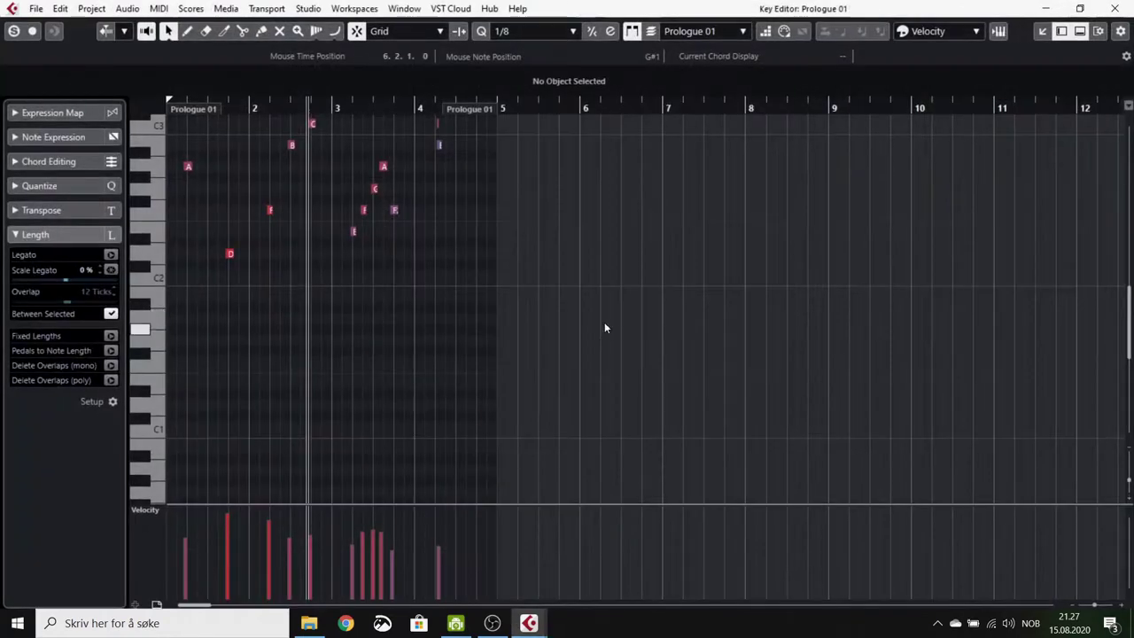
scroll(372, 269, down, 1)
click(1115, 9)
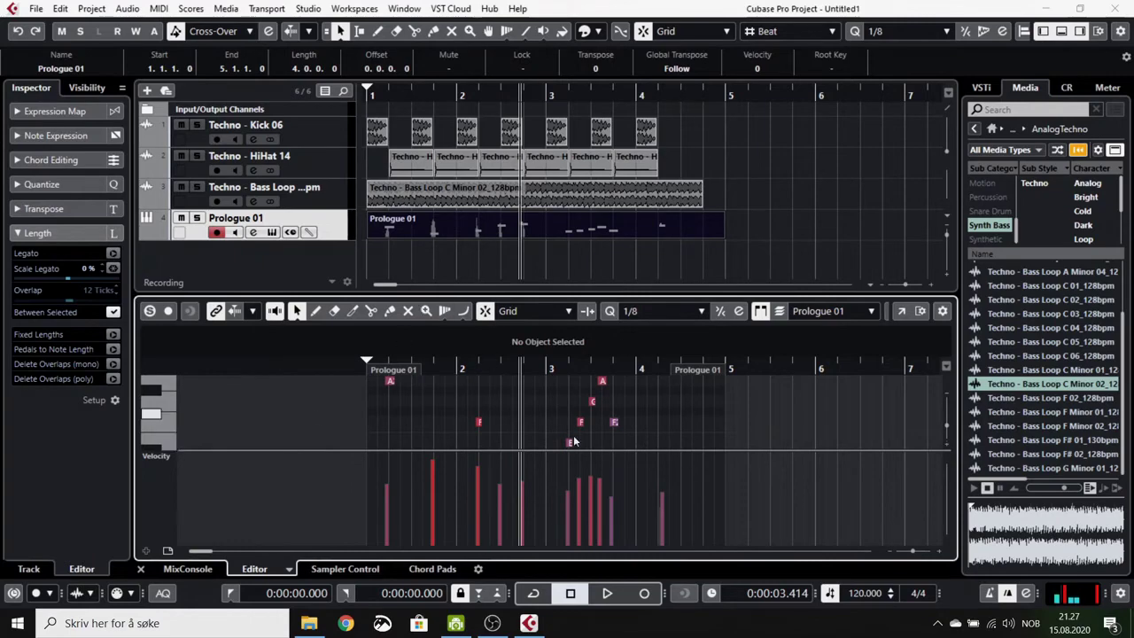
click(900, 311)
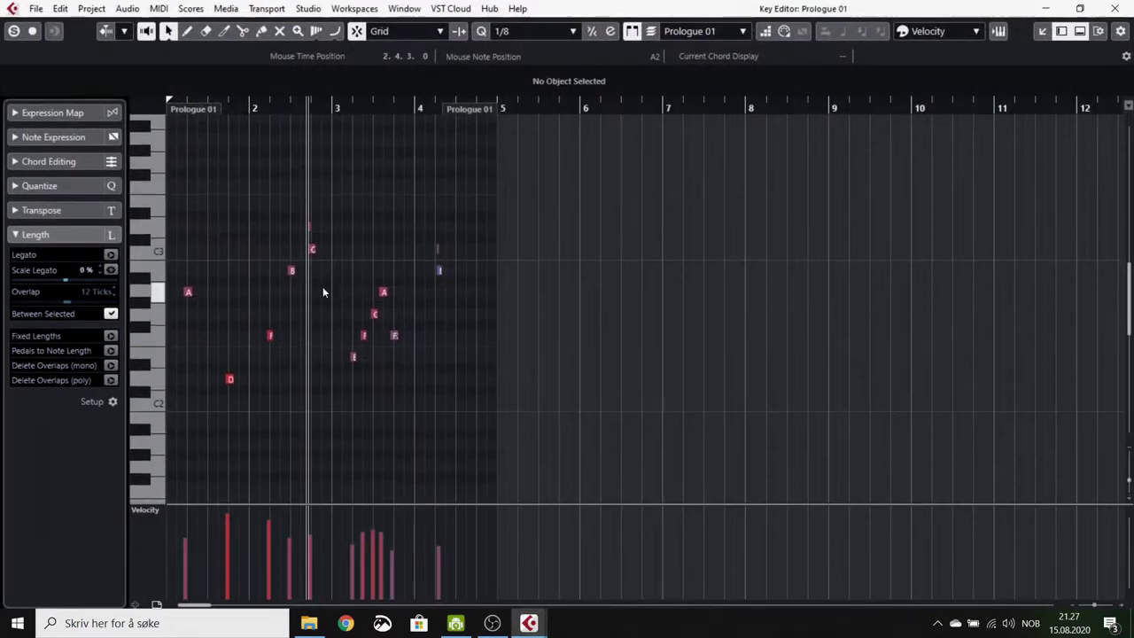
scroll(291, 365, up, 4)
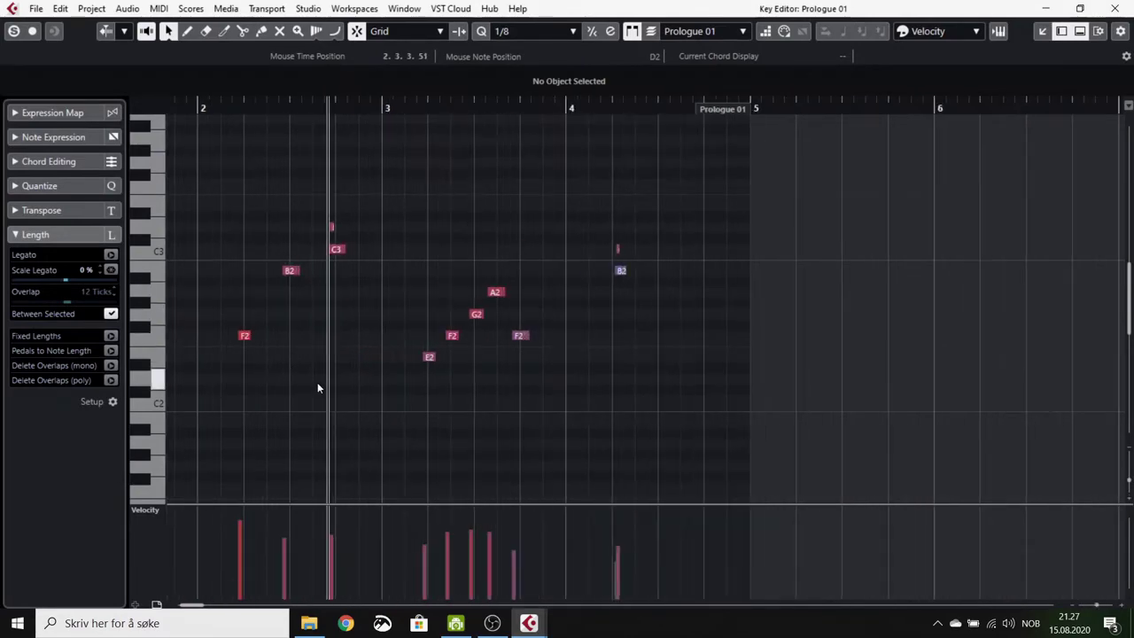
scroll(369, 301, left, 2)
scroll(577, 339, down, 3)
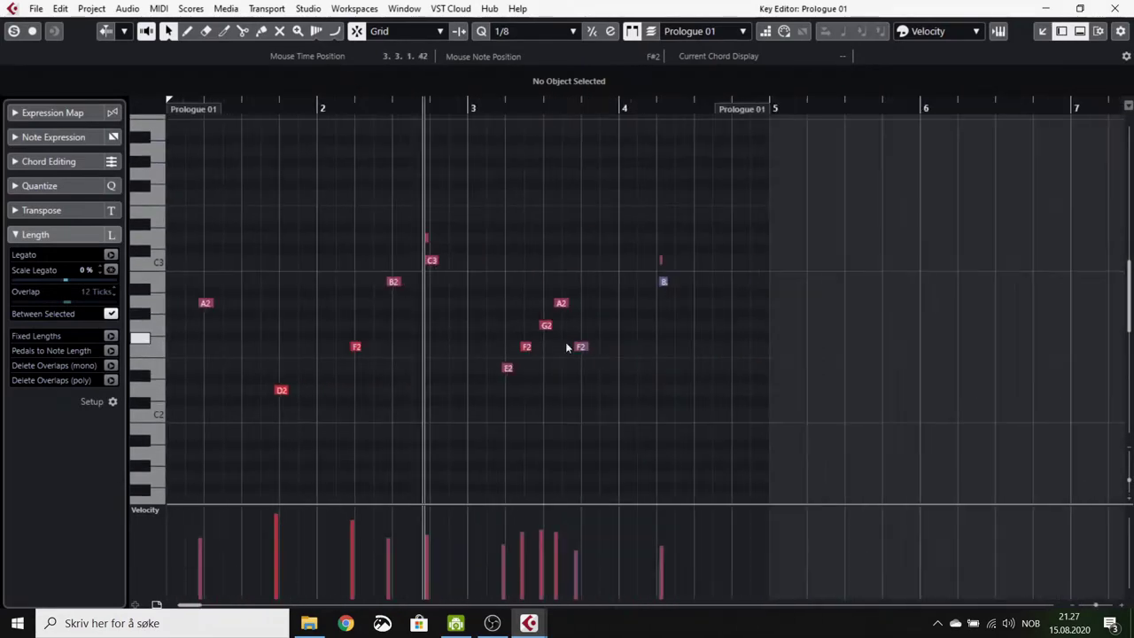
scroll(470, 354, down, 1)
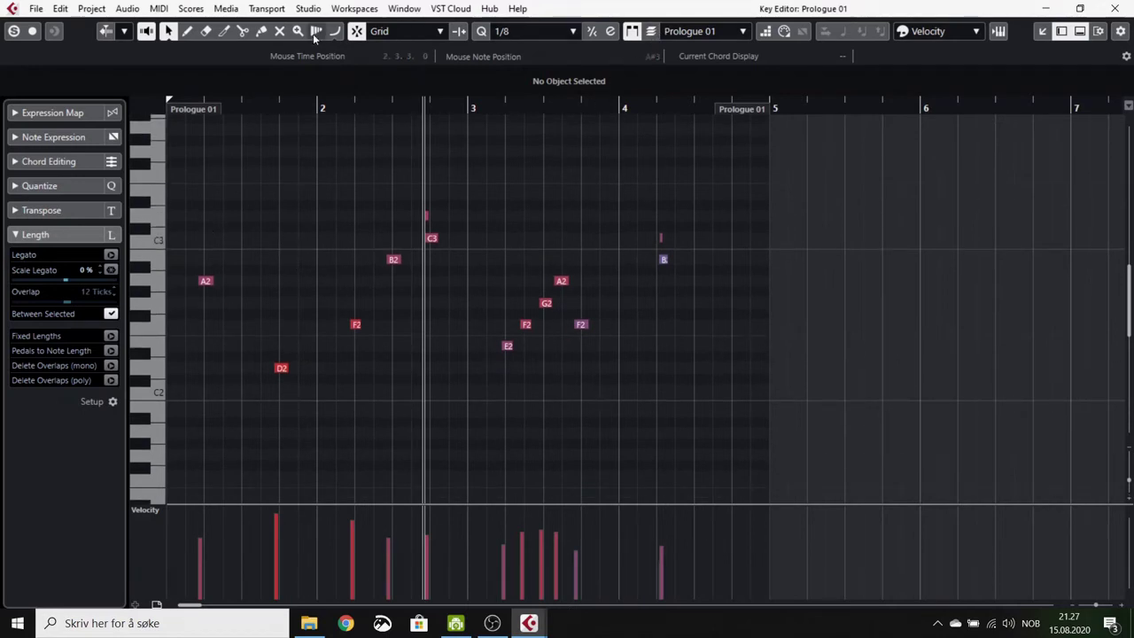
Step: Nudge notes A2, D2, F2 and B2 slightly later onto the 1/8 grid
drag(203, 282, 208, 283)
drag(278, 370, 283, 370)
click(358, 326)
drag(362, 325, 366, 325)
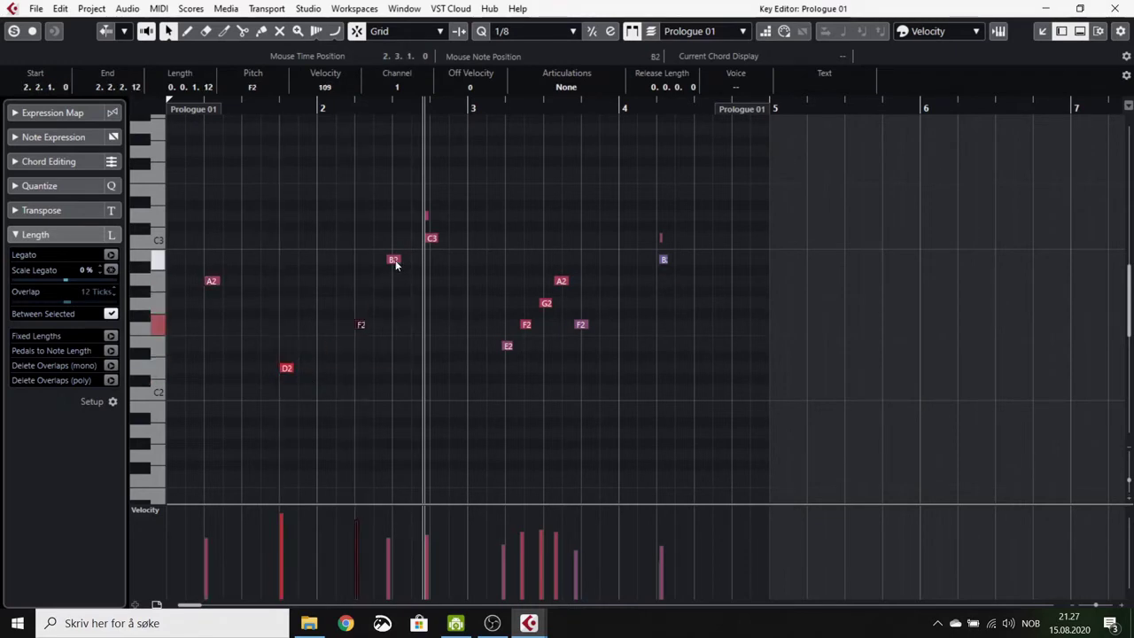
drag(395, 260, 400, 259)
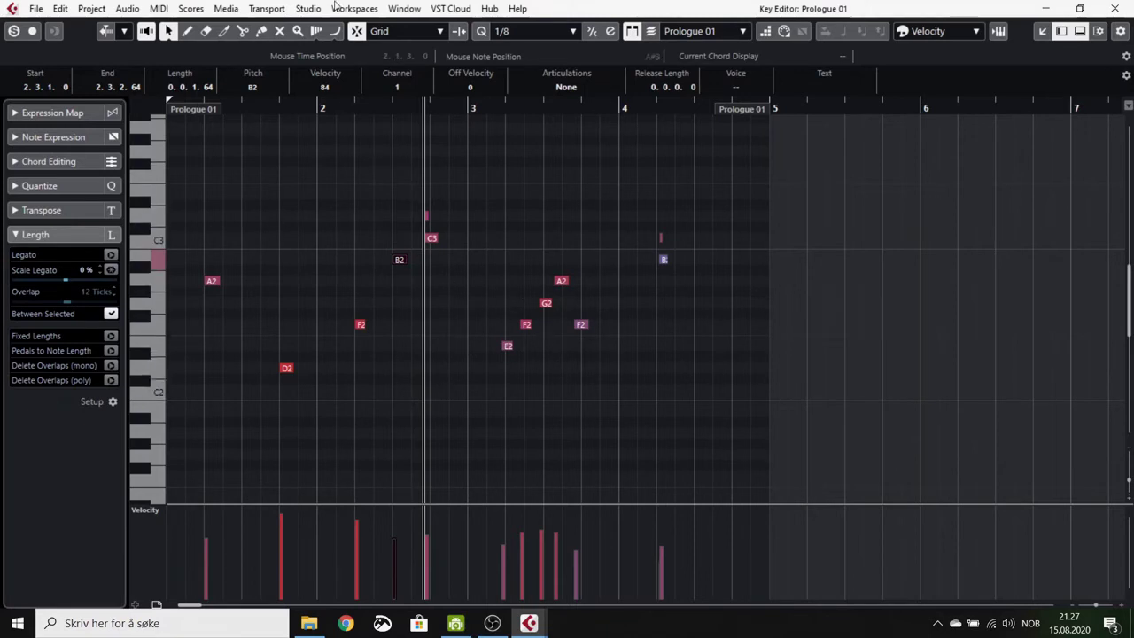
Step: Delete the tiny stray D3 note and the A2 and F2 notes after G2
click(490, 378)
scroll(490, 378, up, 3)
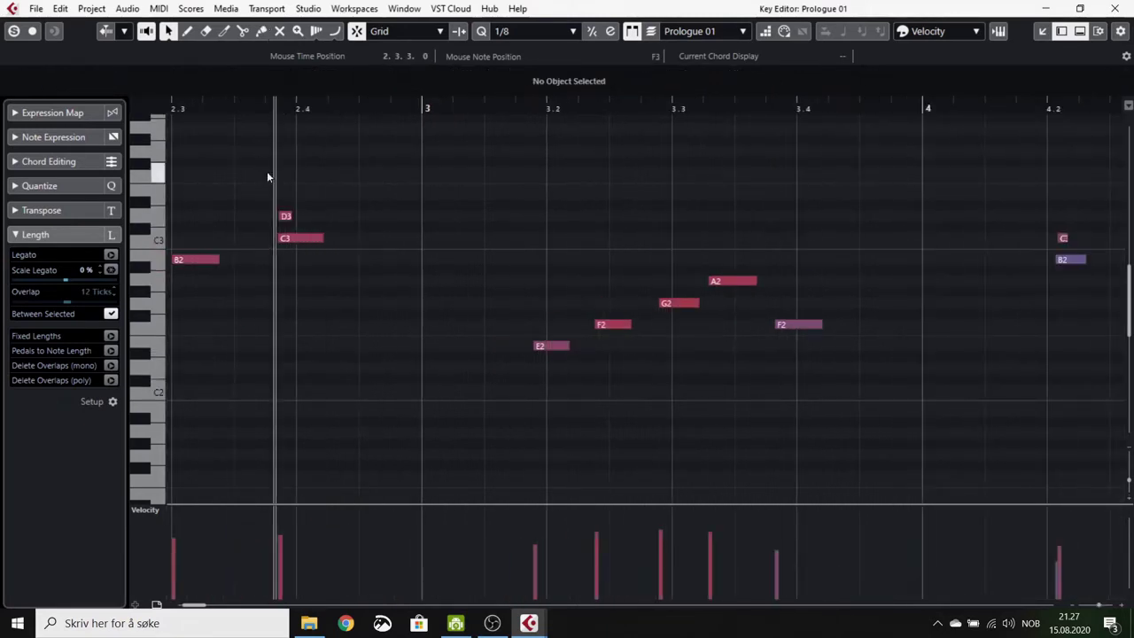
drag(273, 182, 340, 224)
key(Delete)
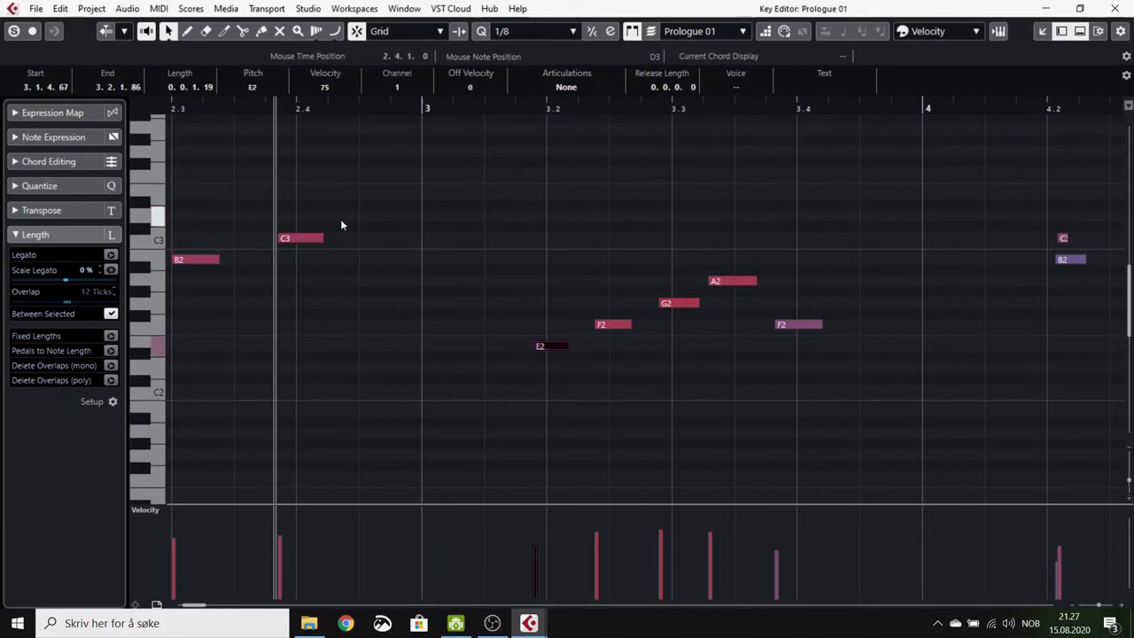
click(773, 320)
drag(753, 257, 873, 376)
key(Delete)
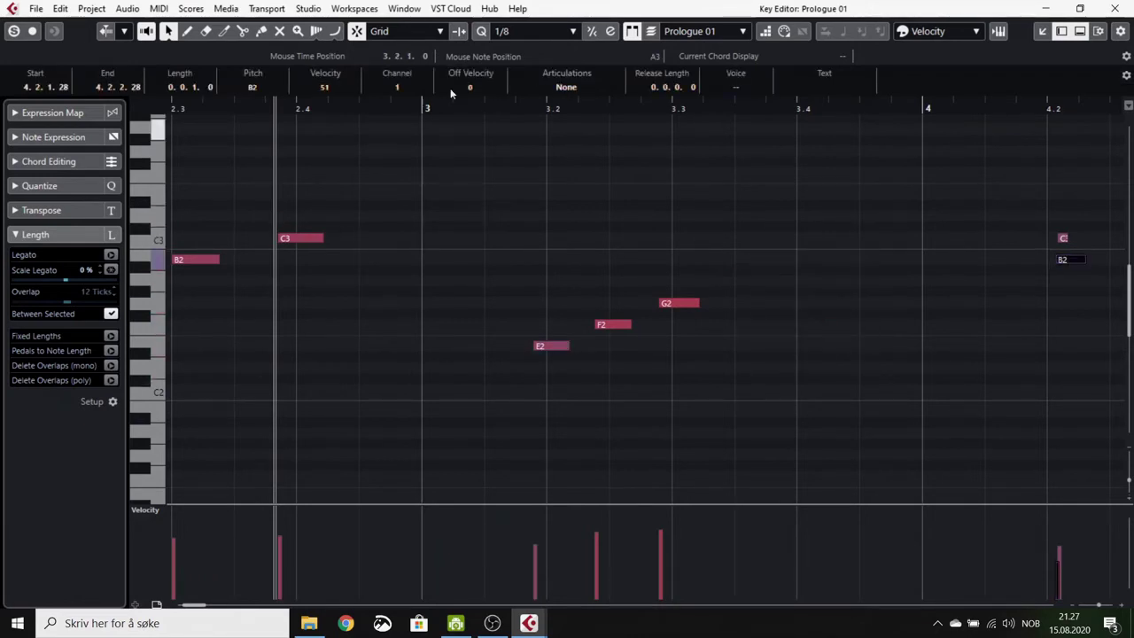
Step: With the Draw tool, add an F#2 note from 3.3.3 to 3.4.1, then a D2 note
click(186, 31)
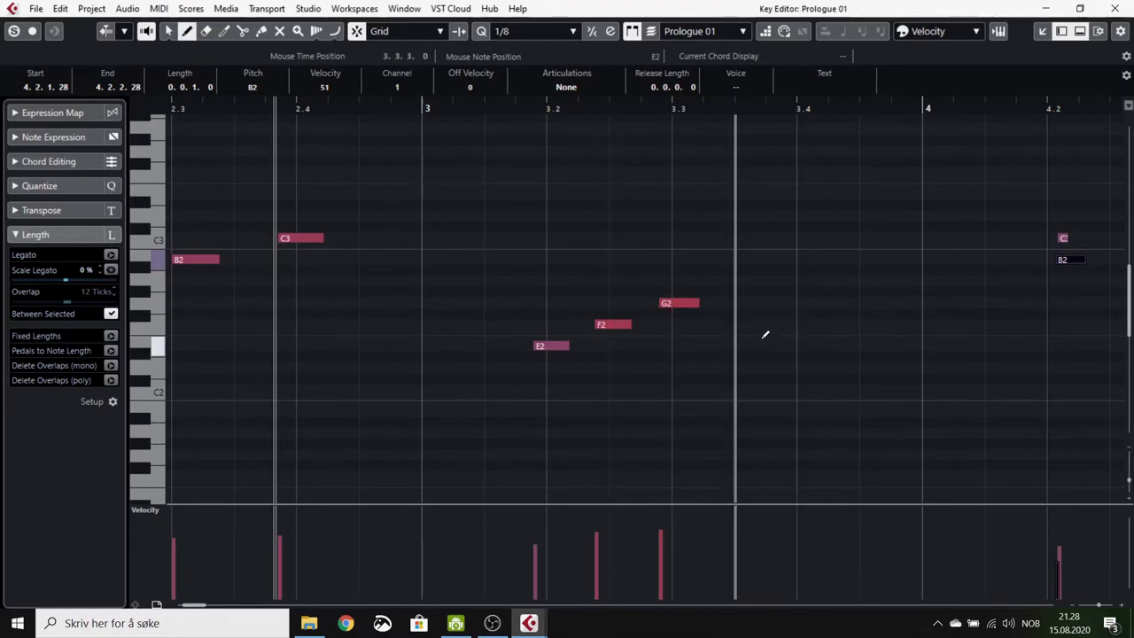
click(735, 324)
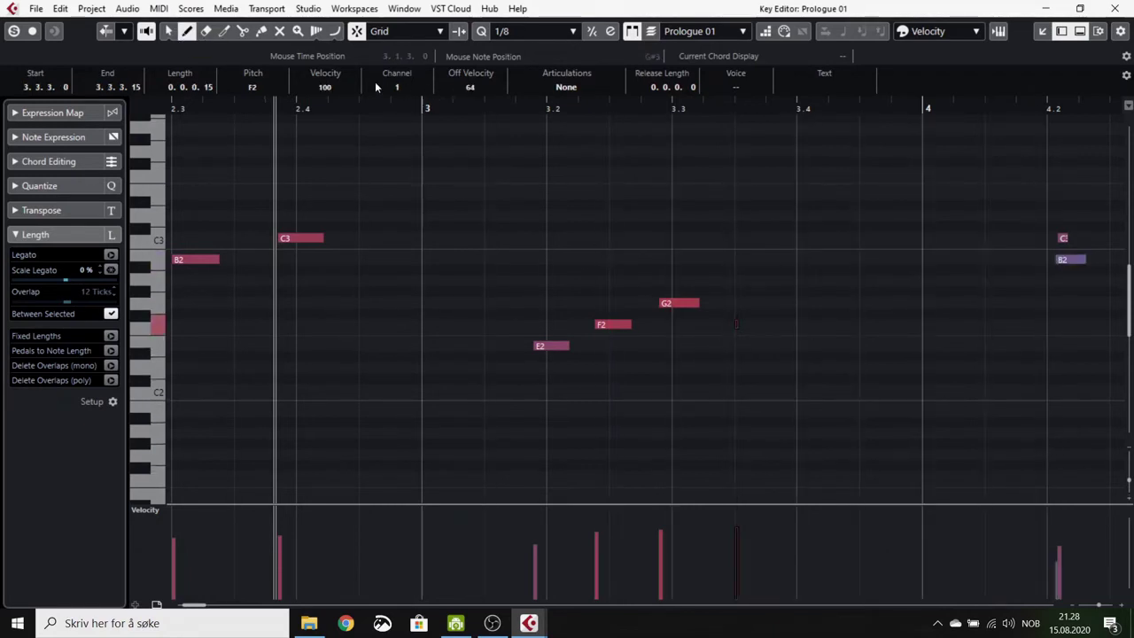
key(ctrl+z)
key(space)
drag(742, 310, 800, 313)
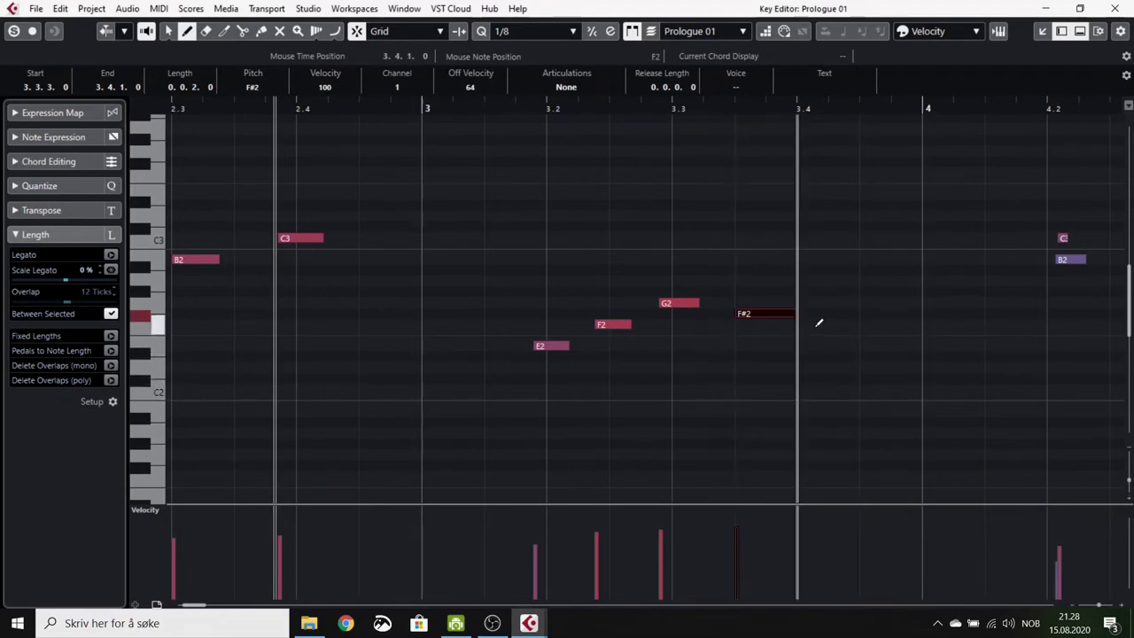
drag(803, 363, 864, 369)
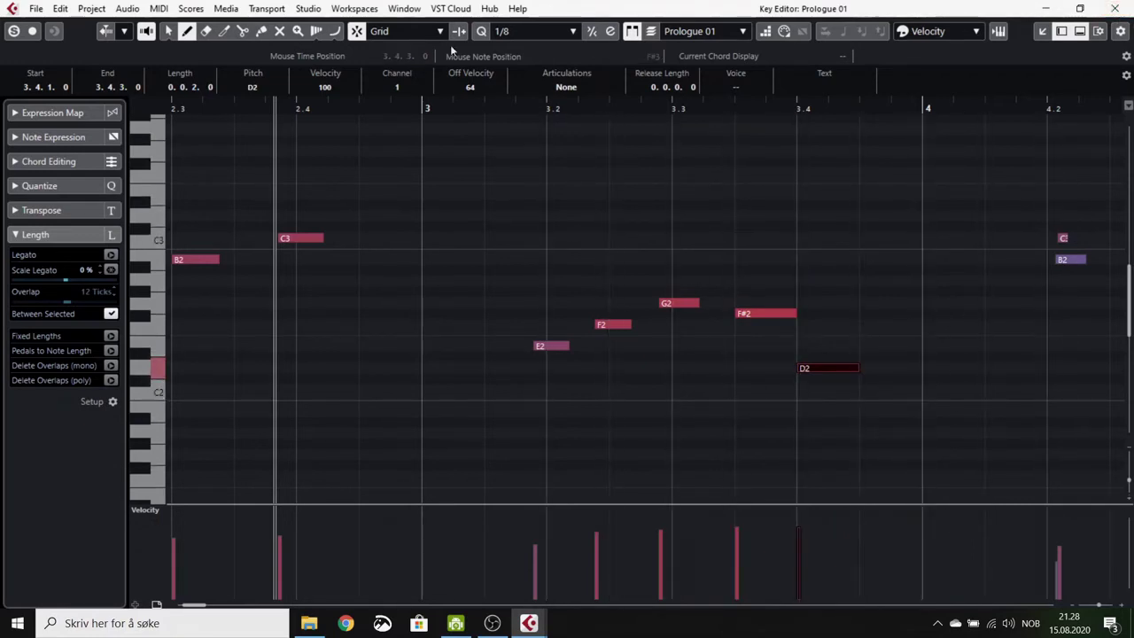
Step: Close the Key Editor and play the whole project back from bar 1
click(1115, 8)
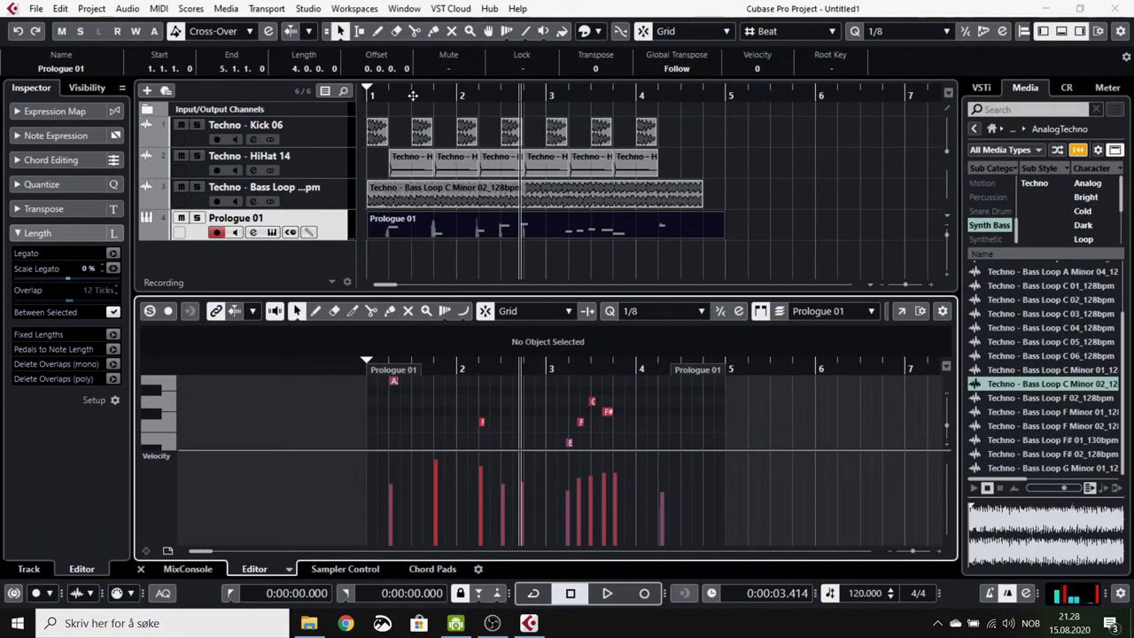
click(370, 92)
click(604, 593)
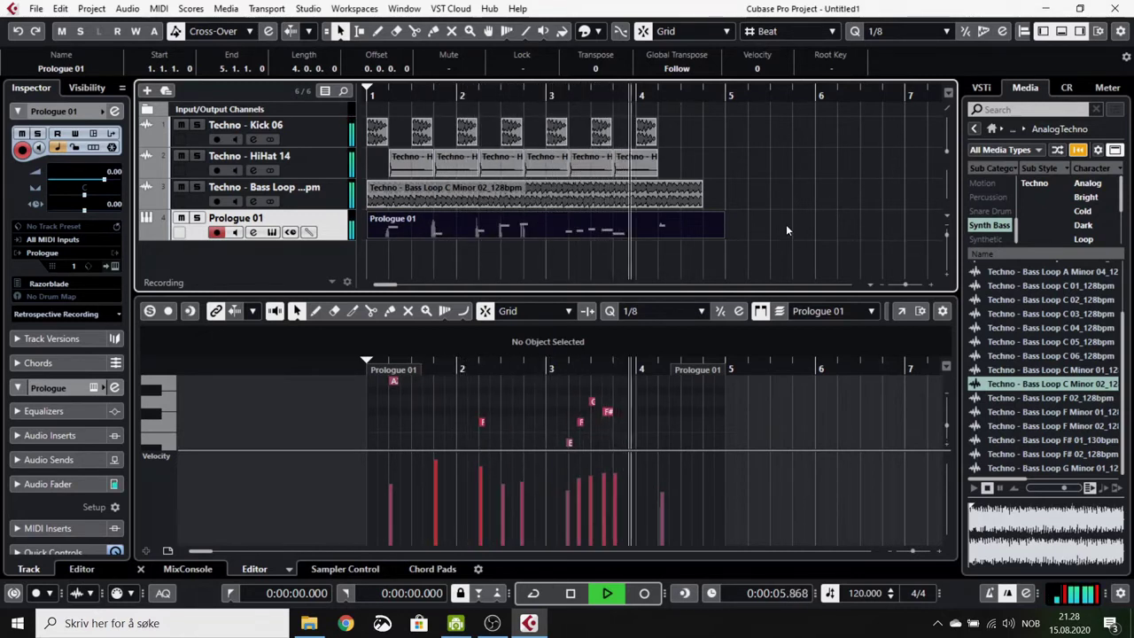
key(space)
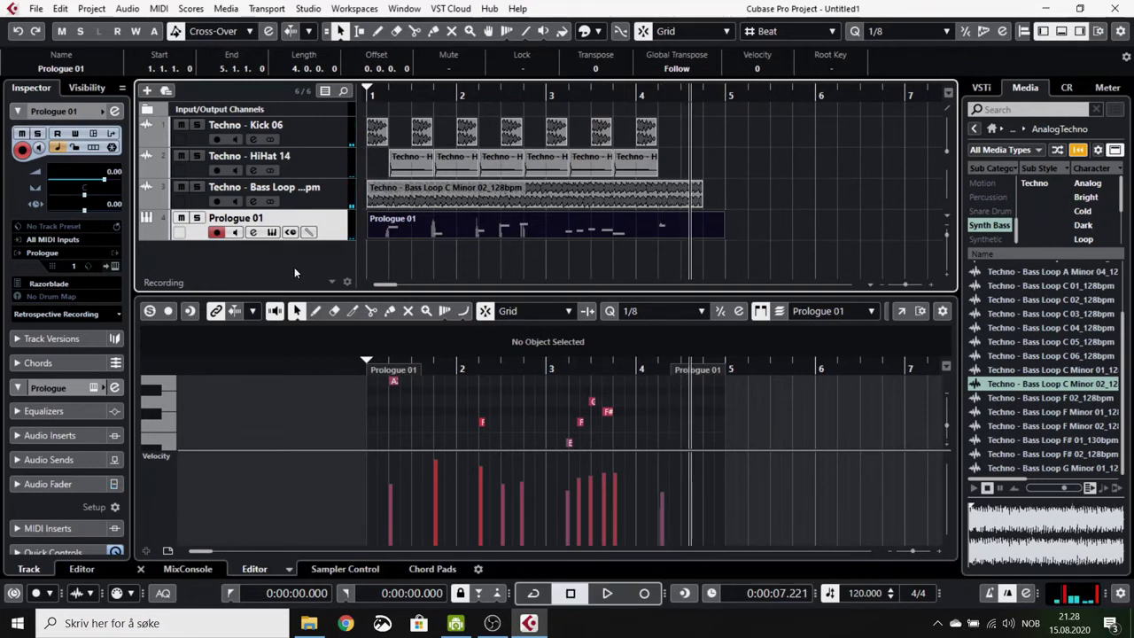
Step: Open the Add Track dialog for a new track
right_click(273, 249)
click(233, 253)
right_click(240, 259)
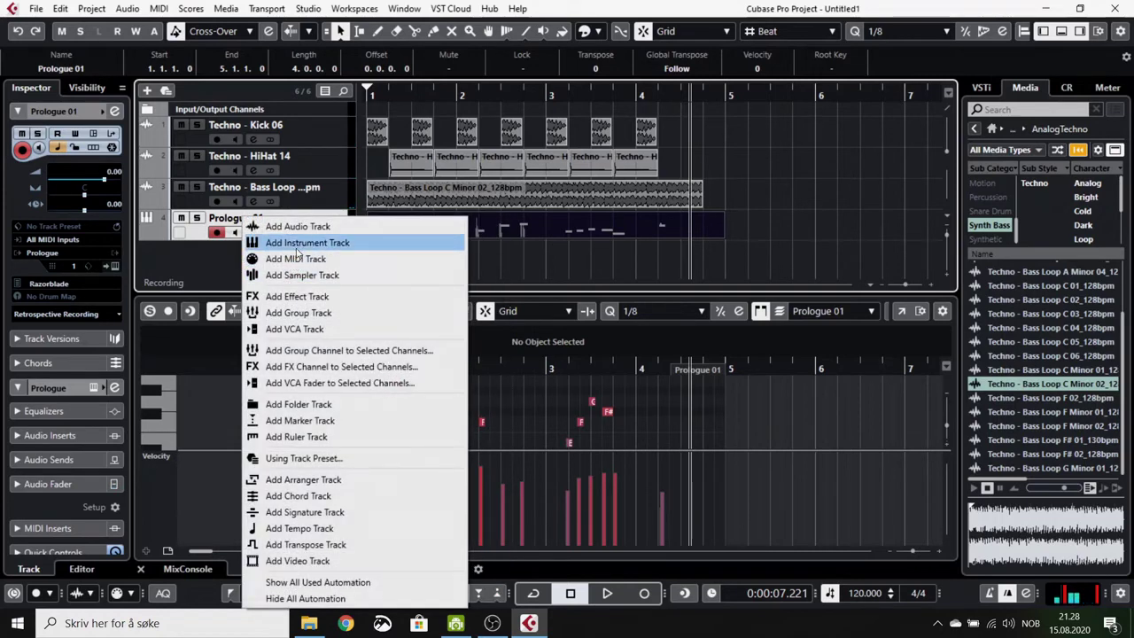
click(176, 248)
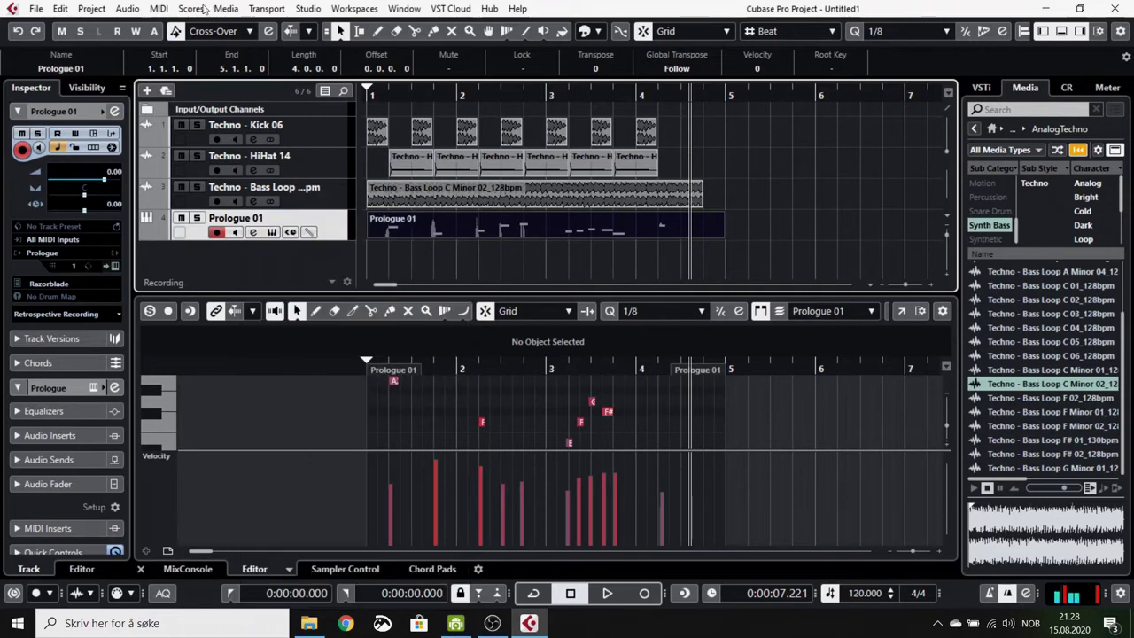
click(148, 90)
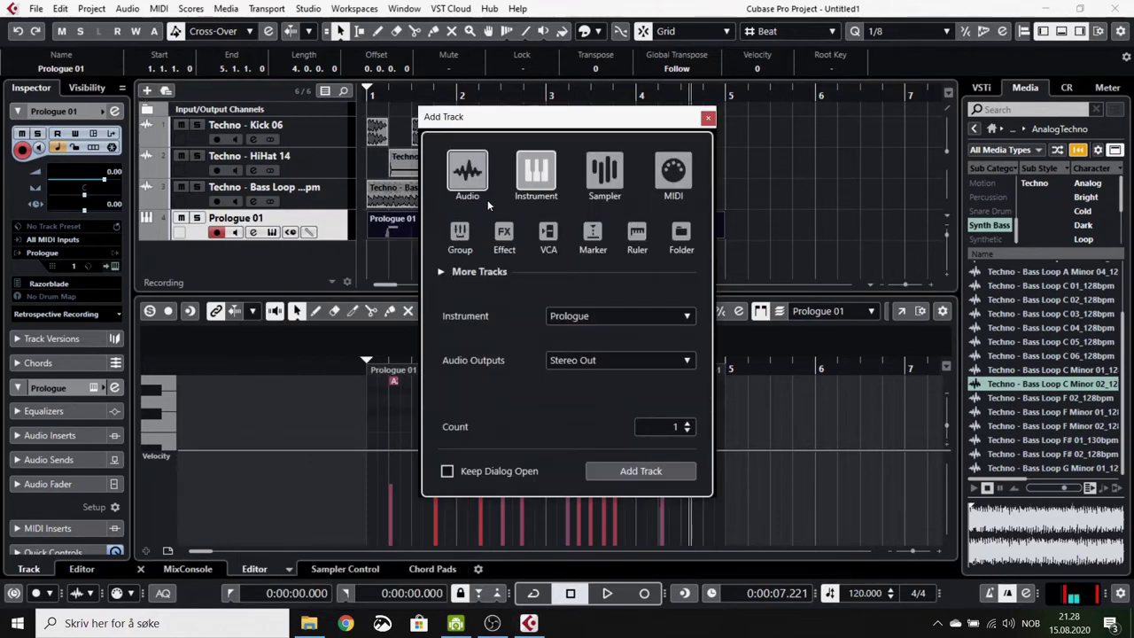
Step: Choose HALion Sonic SE from the Synth instruments, with Stereo Out output
click(568, 314)
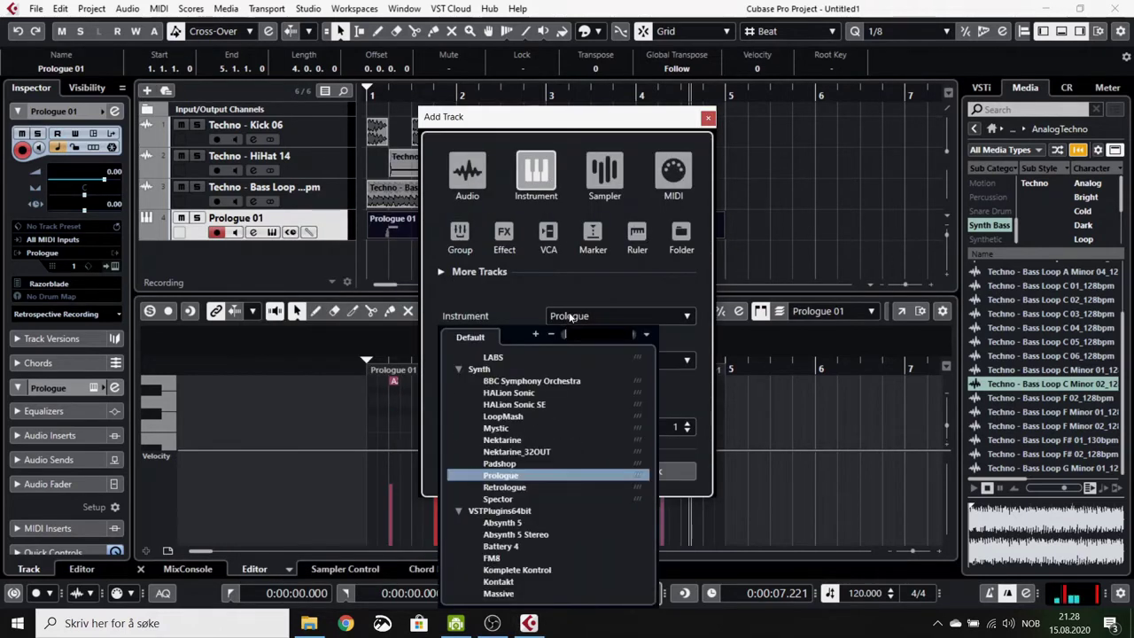
scroll(580, 447, down, 1)
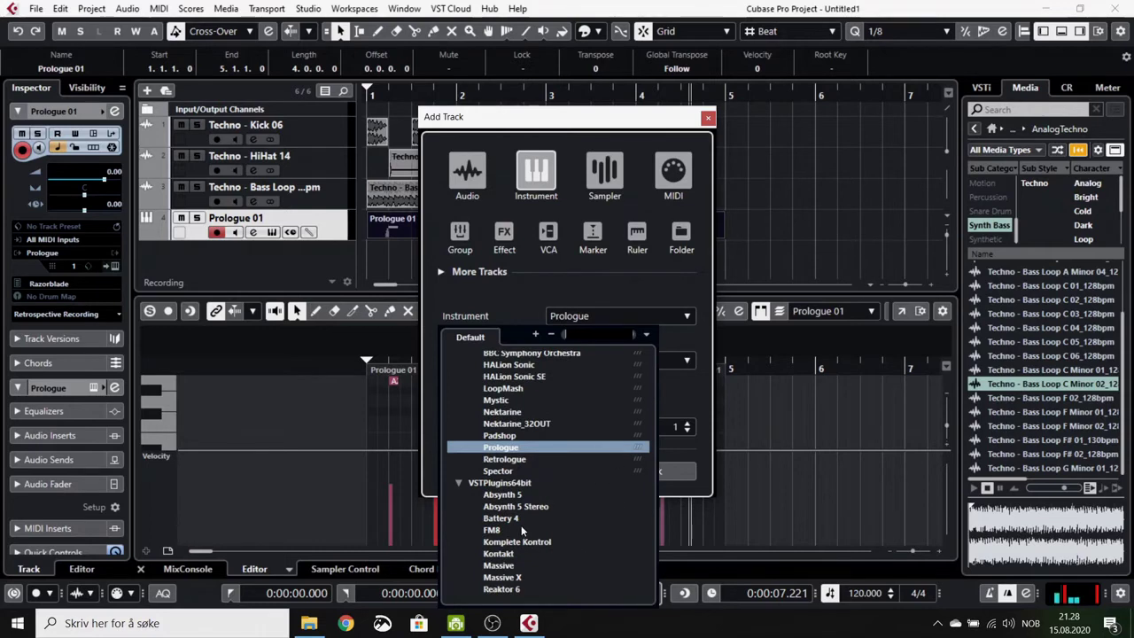
scroll(501, 493, up, 3)
scroll(549, 475, down, 2)
scroll(522, 461, up, 3)
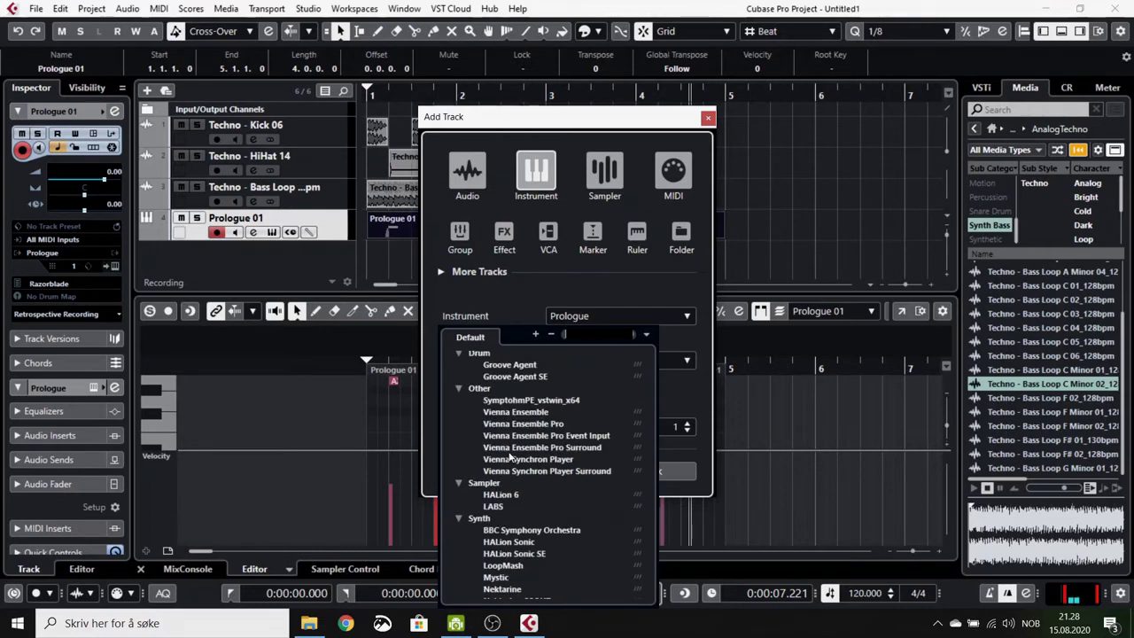
click(458, 388)
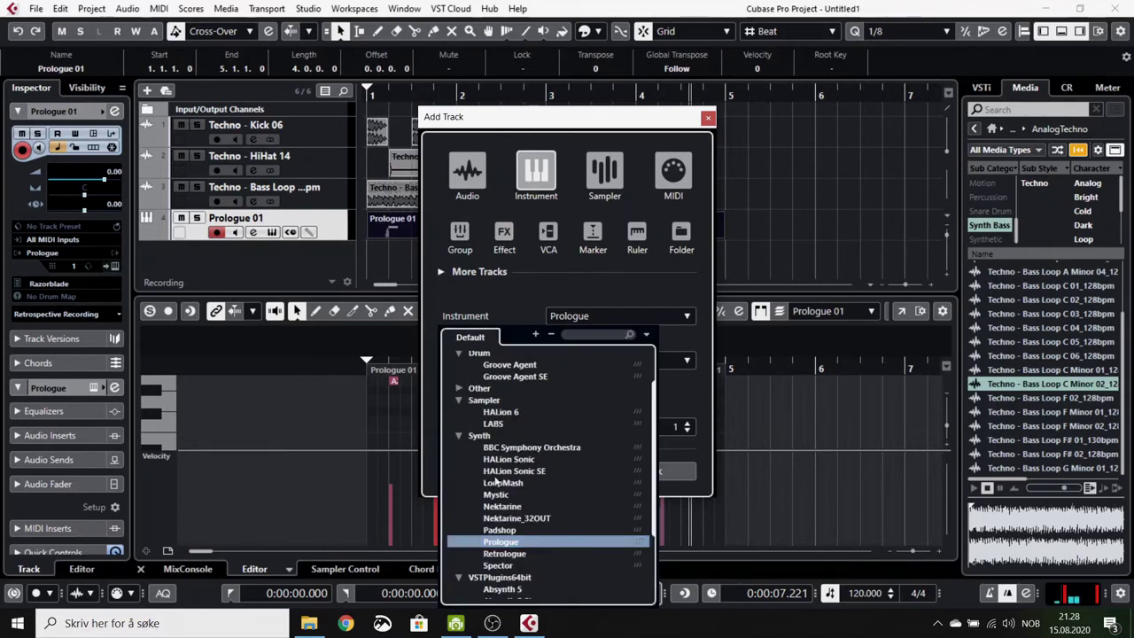
scroll(501, 479, down, 3)
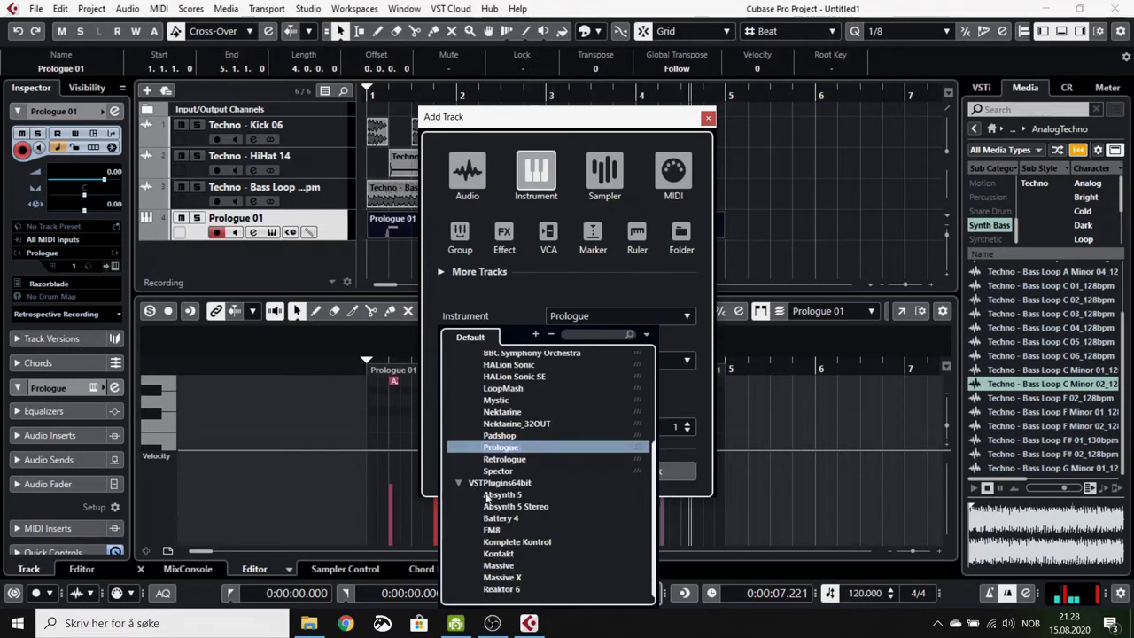
scroll(485, 498, up, 3)
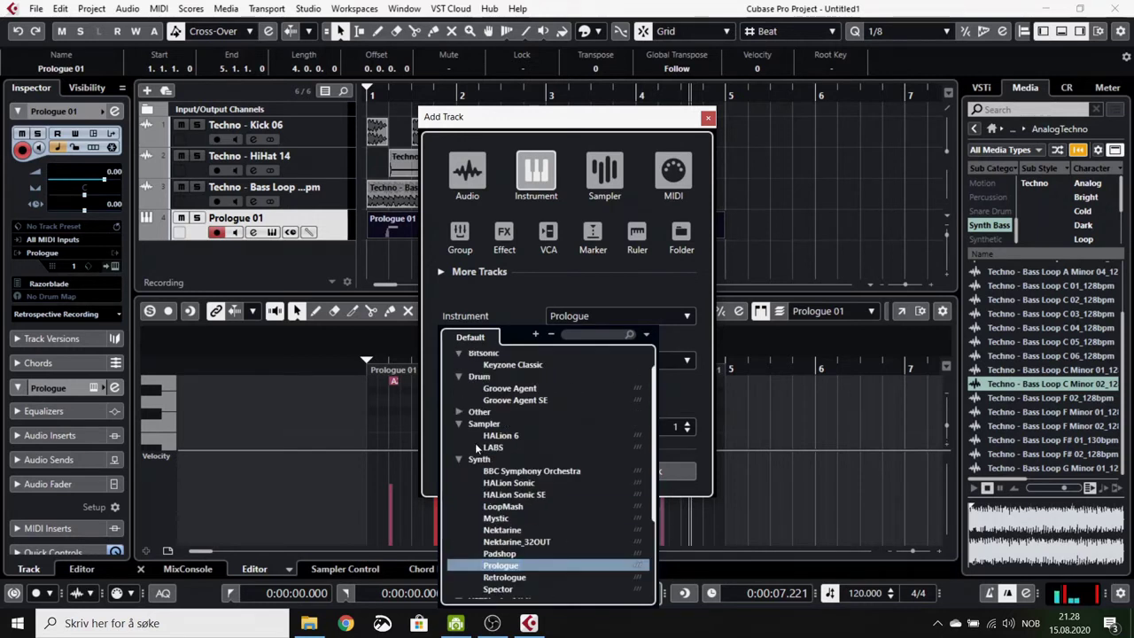
click(507, 494)
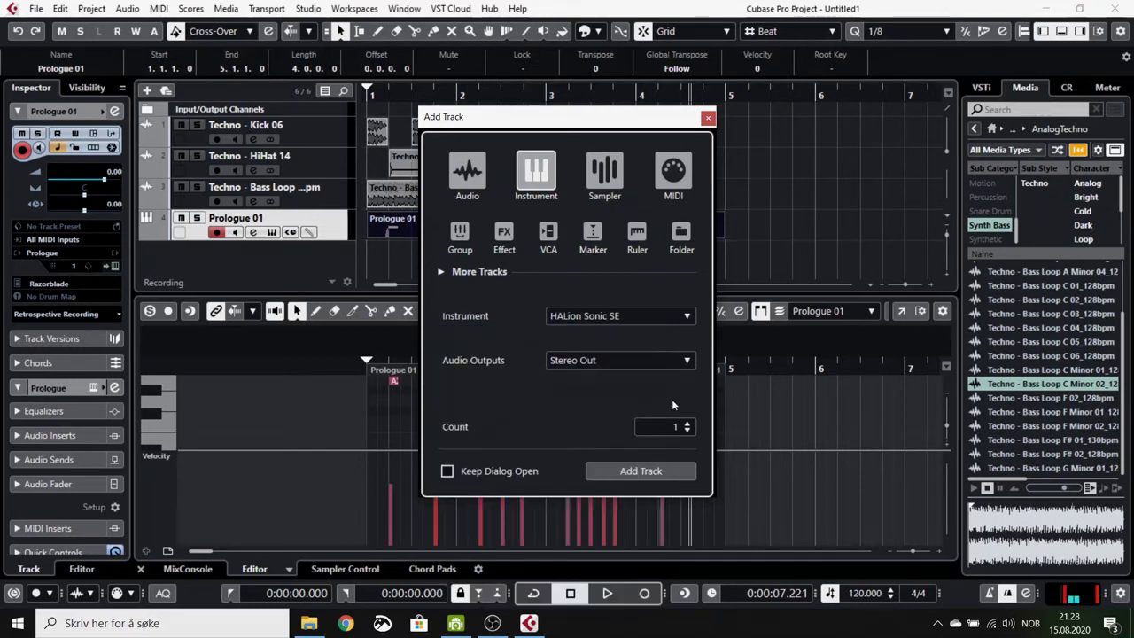
Step: Add the HALion Sonic SE track and load [GM 053] Choir Aahs from Vocal, HS SE Basic
click(654, 472)
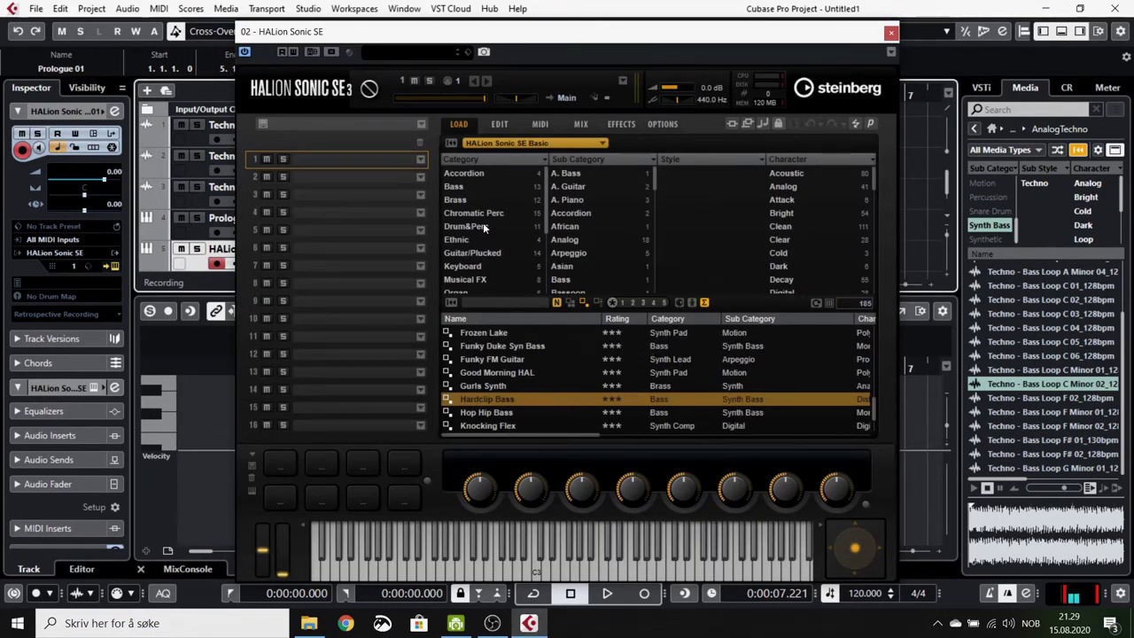
scroll(473, 227, down, 3)
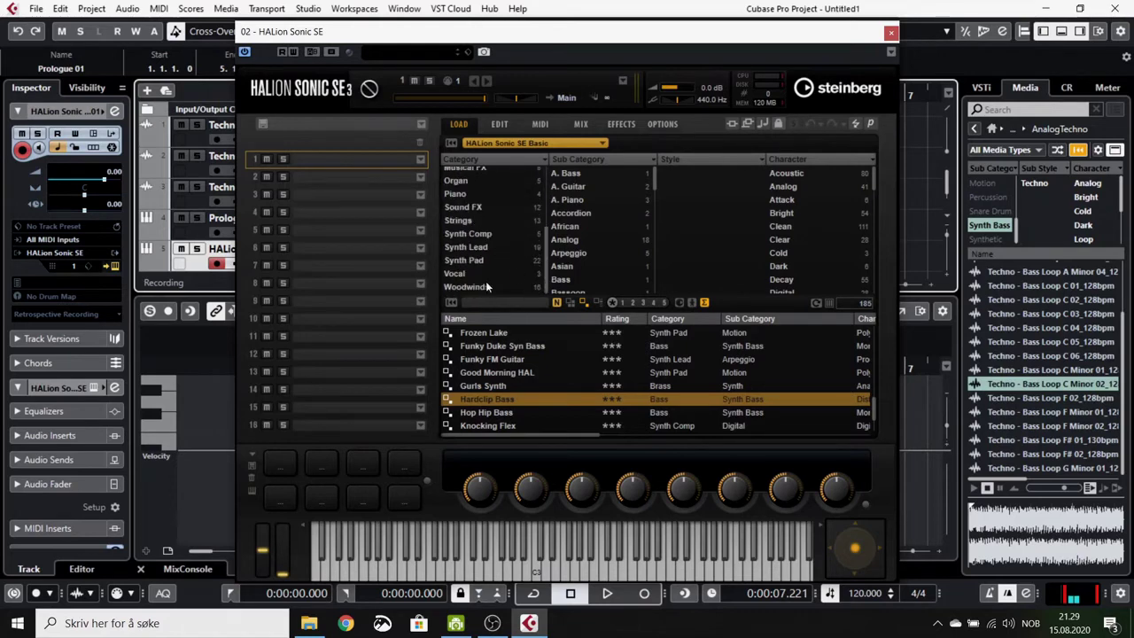
click(482, 273)
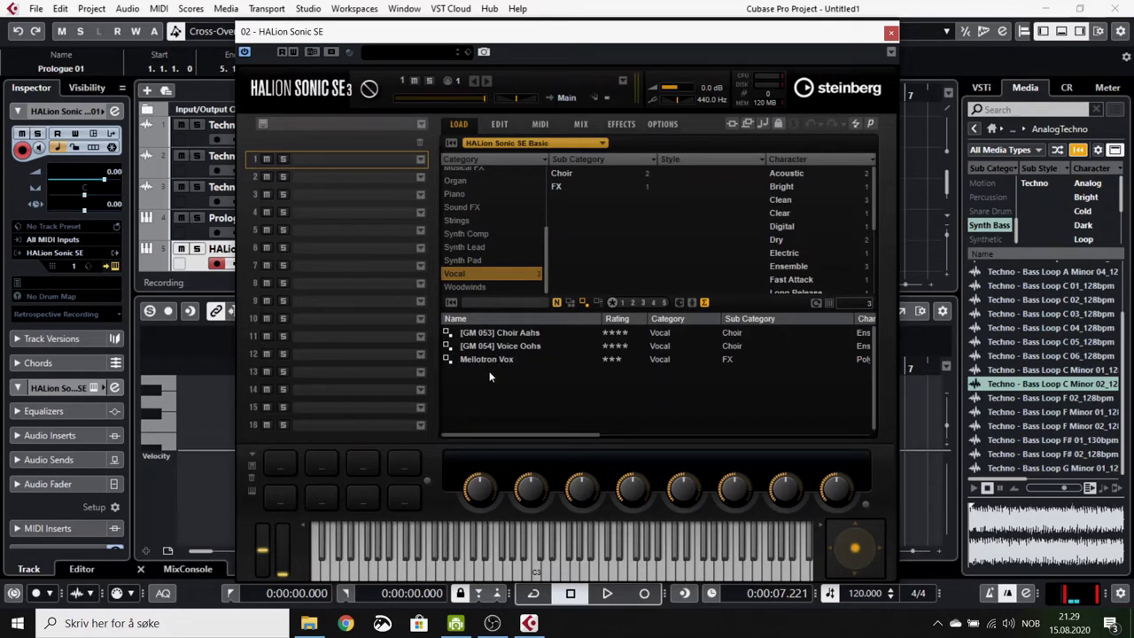
click(482, 144)
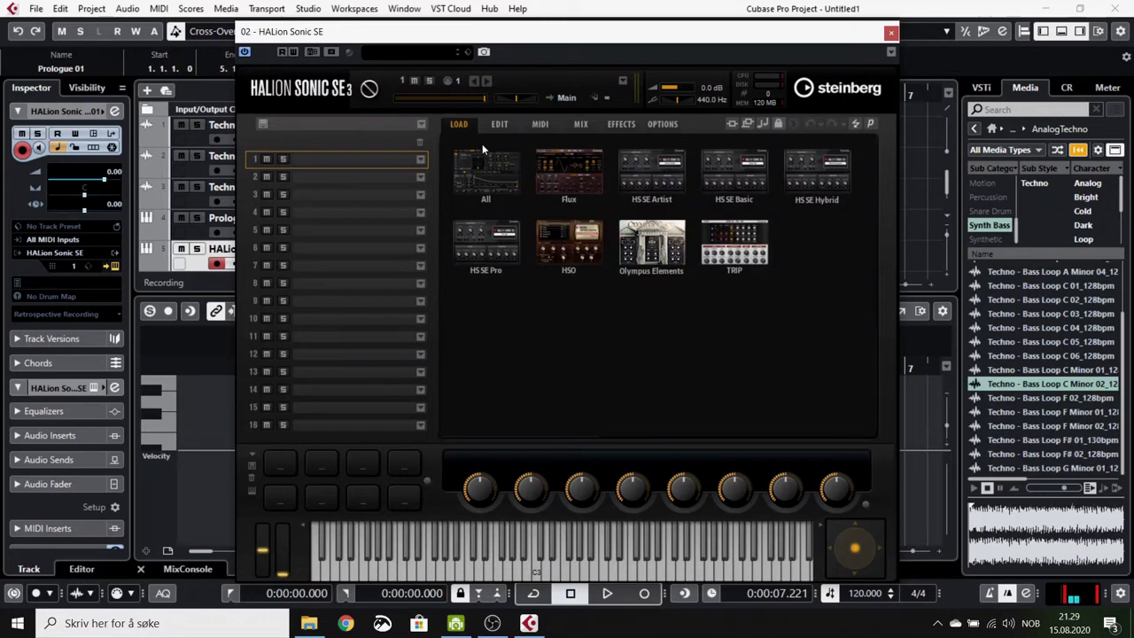
click(734, 174)
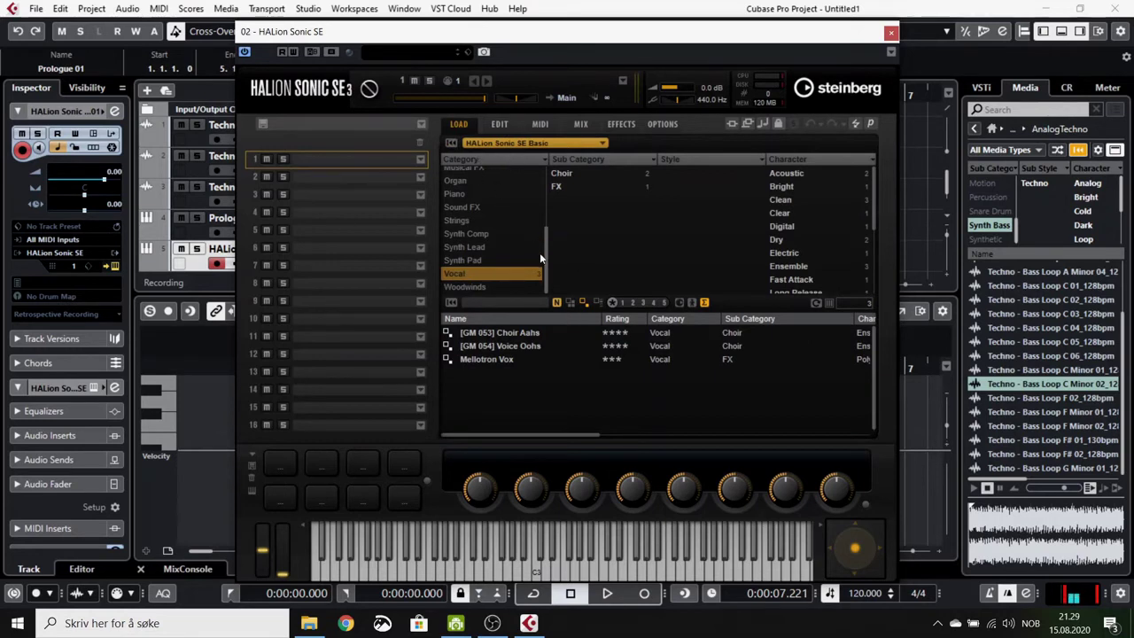
click(519, 336)
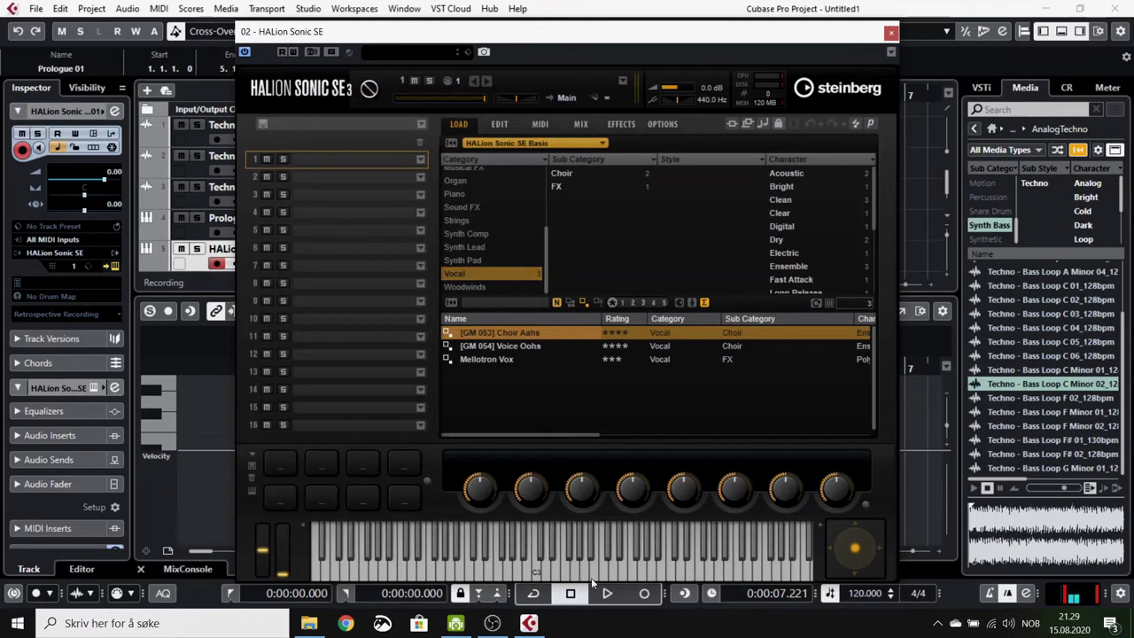
double_click(519, 335)
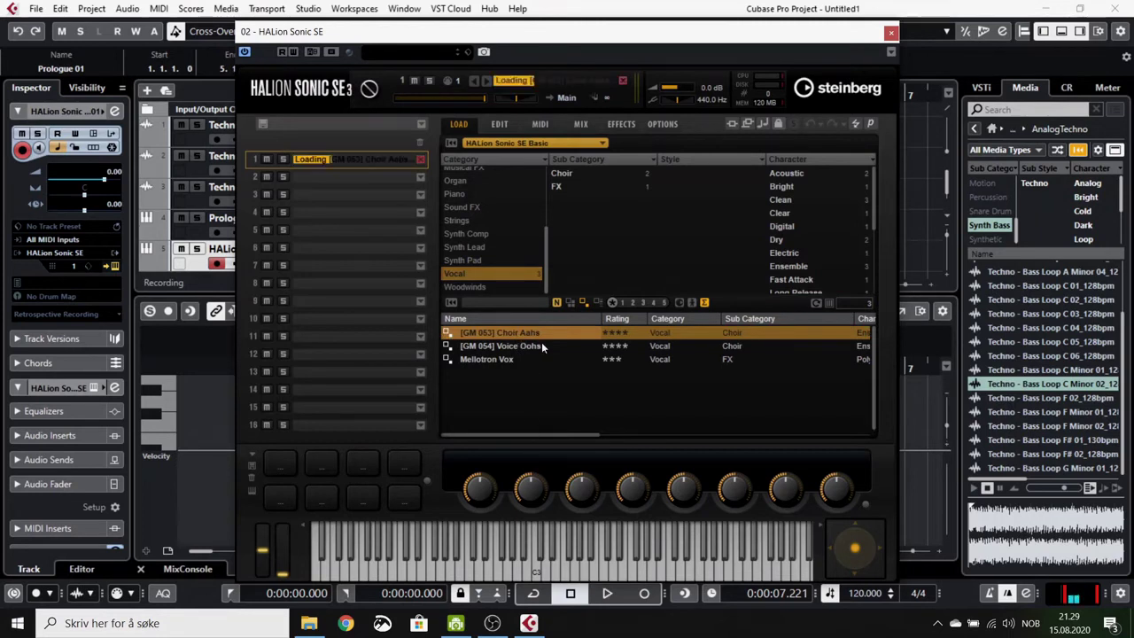
Step: Audition the Choir Aahs sound on several keys, ending on G3
click(545, 554)
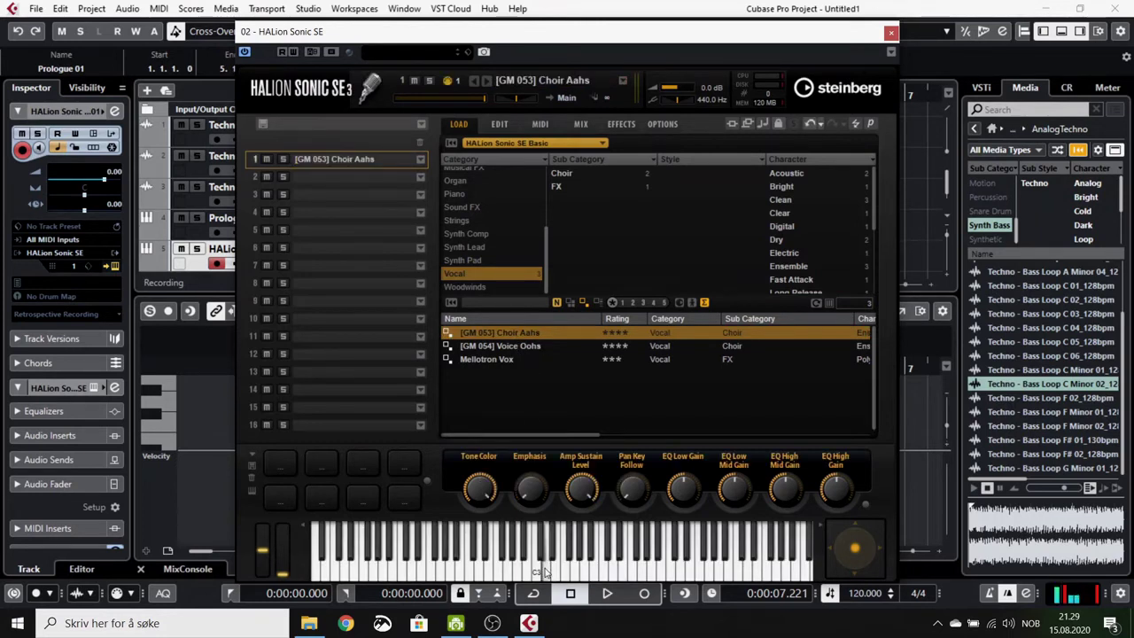
click(606, 558)
click(631, 557)
click(681, 558)
mouse_move(630, 574)
mouse_down()
mouse_move(446, 574)
mouse_move(572, 574)
mouse_up()
click(571, 573)
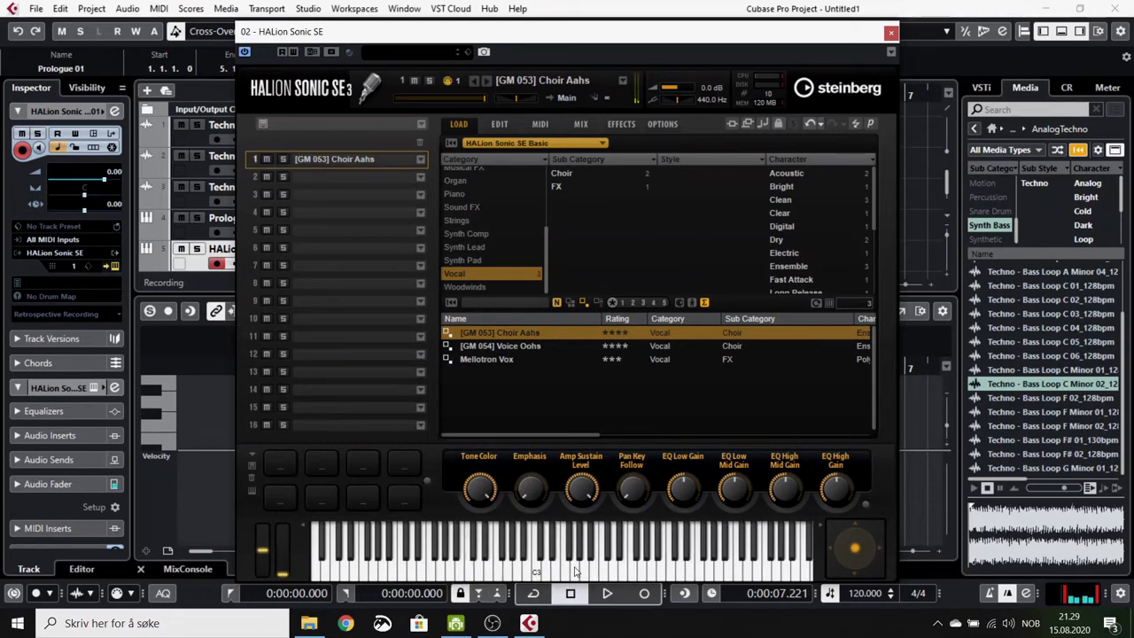
Step: Close HALion Sonic SE and draw an empty part on HALion Sonic SE 01 from bar 1
click(890, 33)
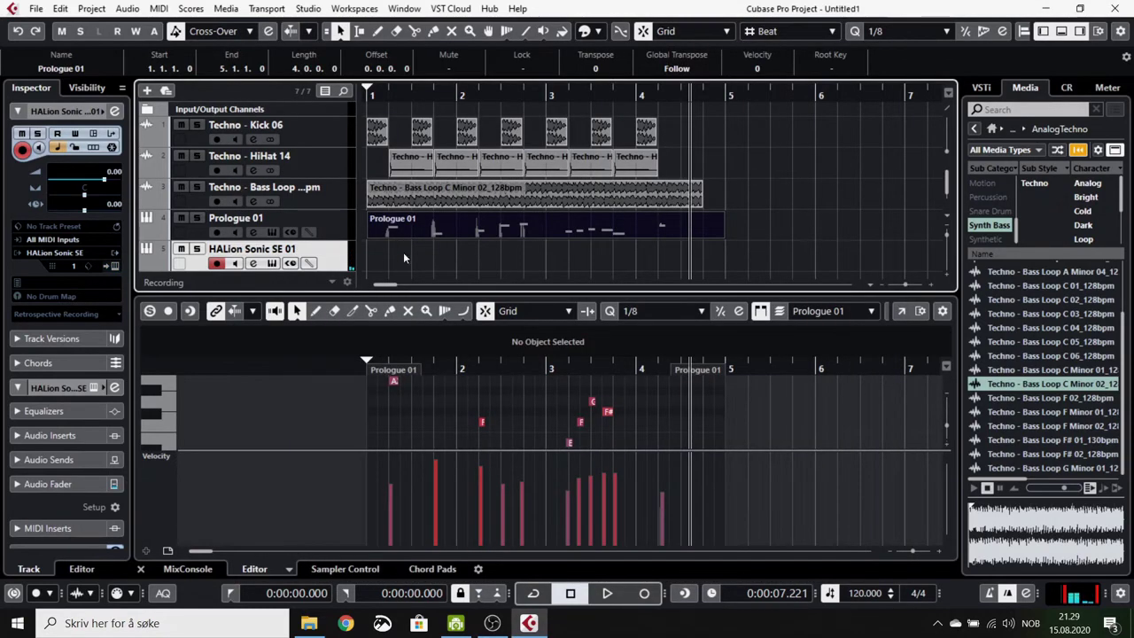
click(377, 31)
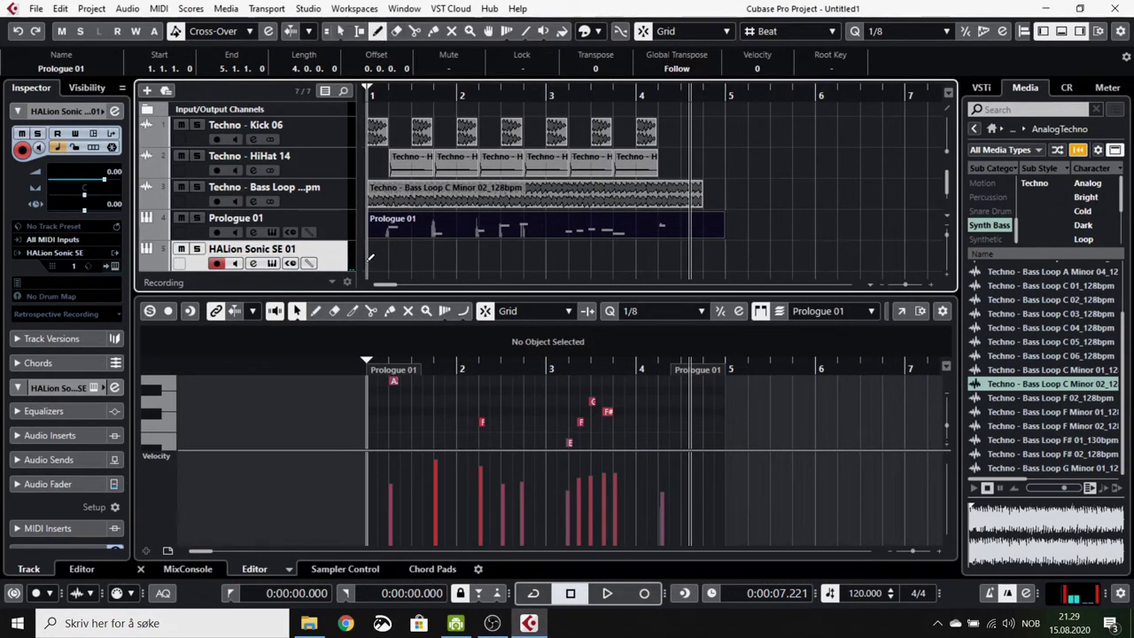
drag(372, 256, 719, 256)
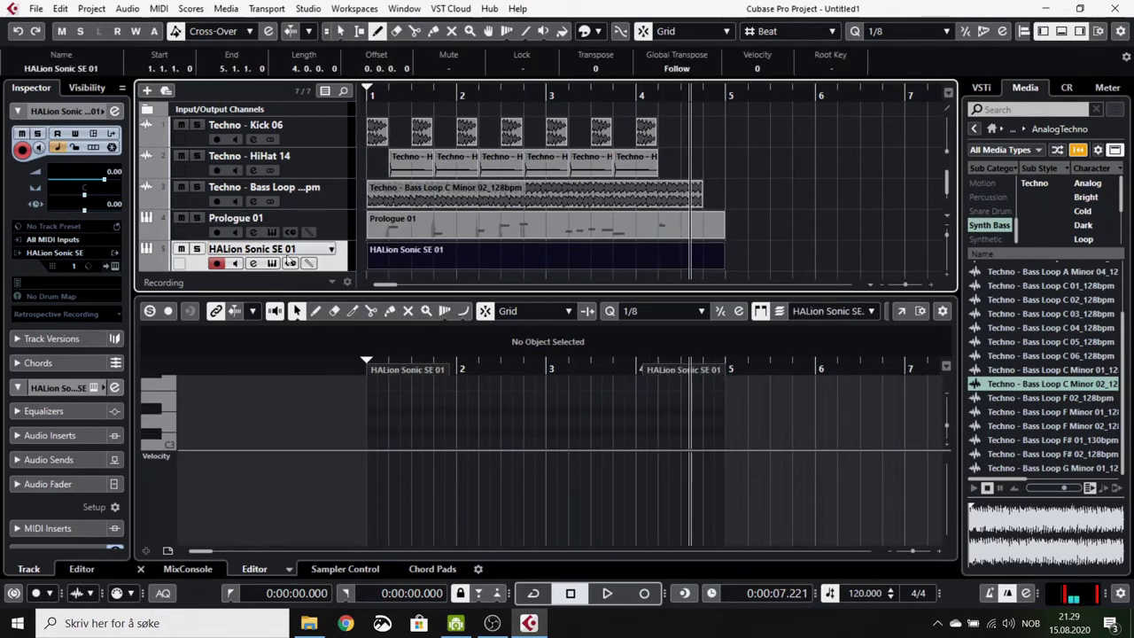
click(340, 31)
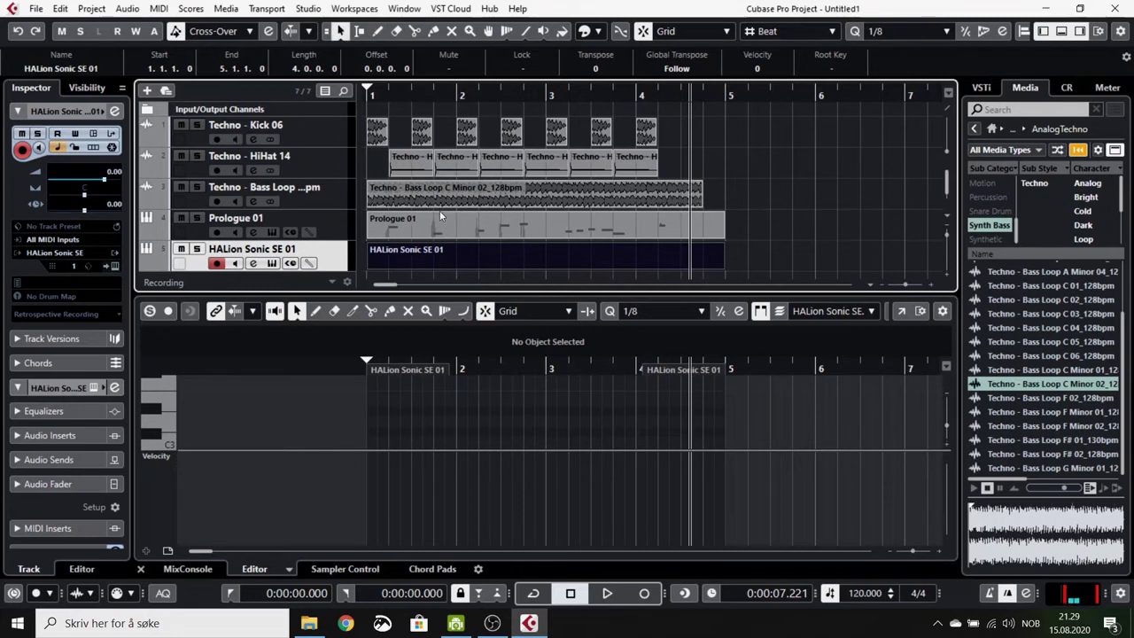
Step: Draw G#3, F3 and B3 choir notes around bar 3, then close the editor
double_click(463, 254)
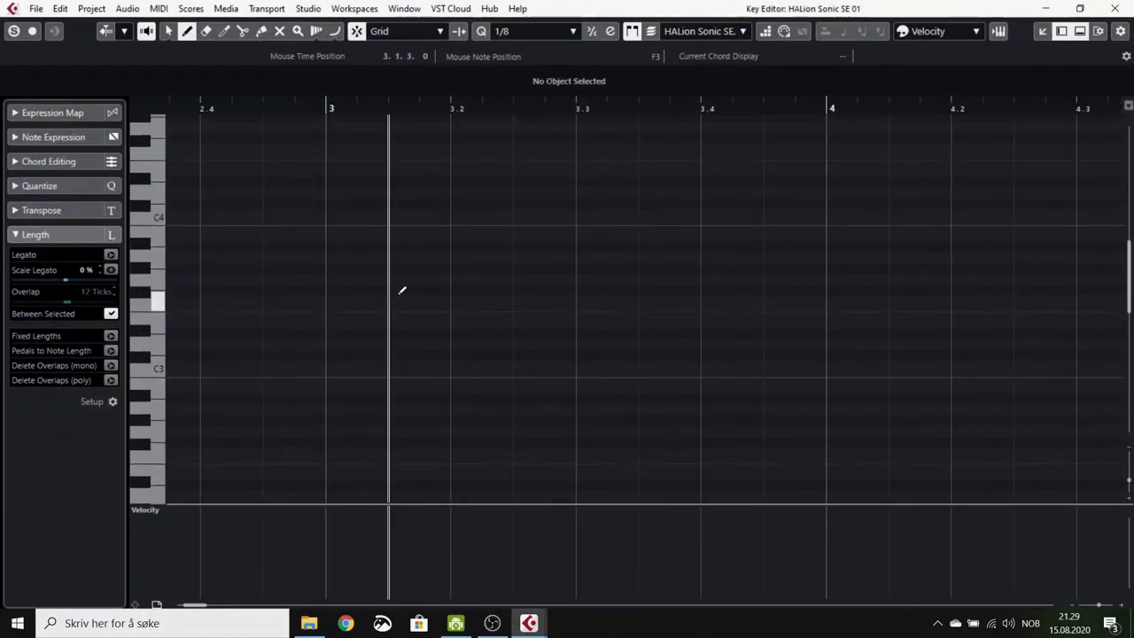
drag(333, 267, 485, 267)
drag(540, 303, 701, 301)
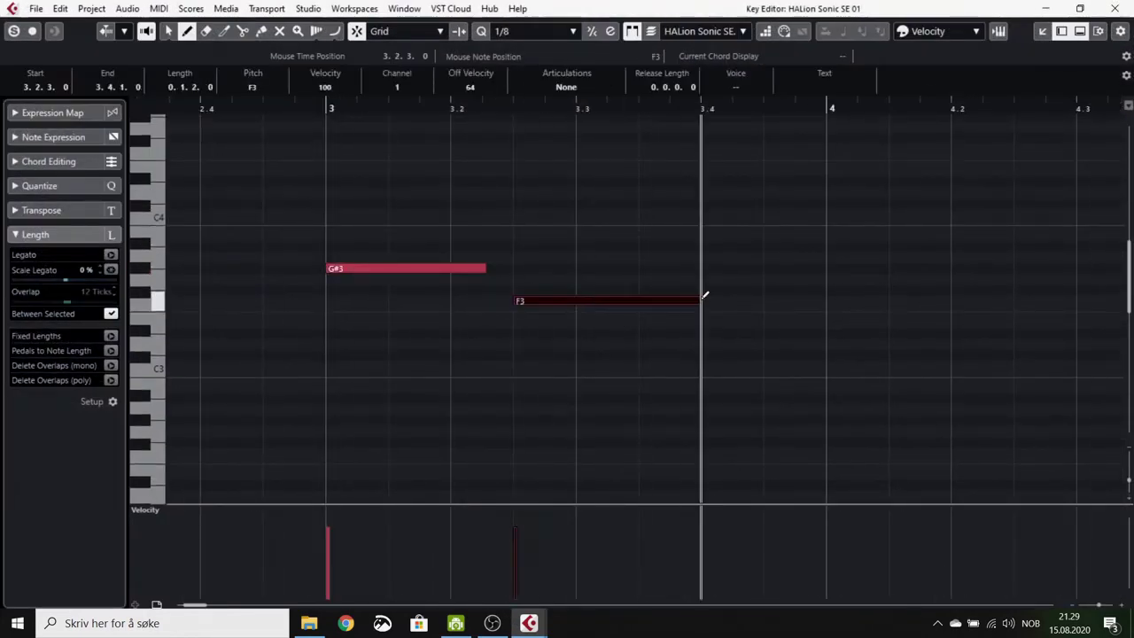
drag(714, 235, 830, 236)
click(1116, 7)
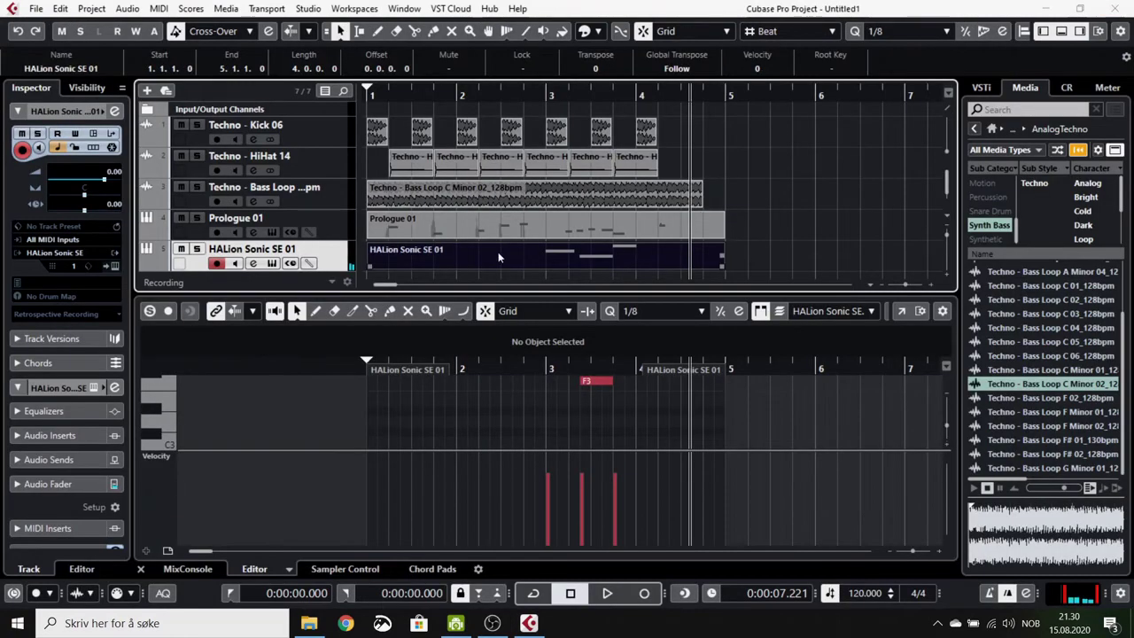
Step: Set the Bass Loop track volume to -7.58 dB and play the song from bar 1
click(360, 90)
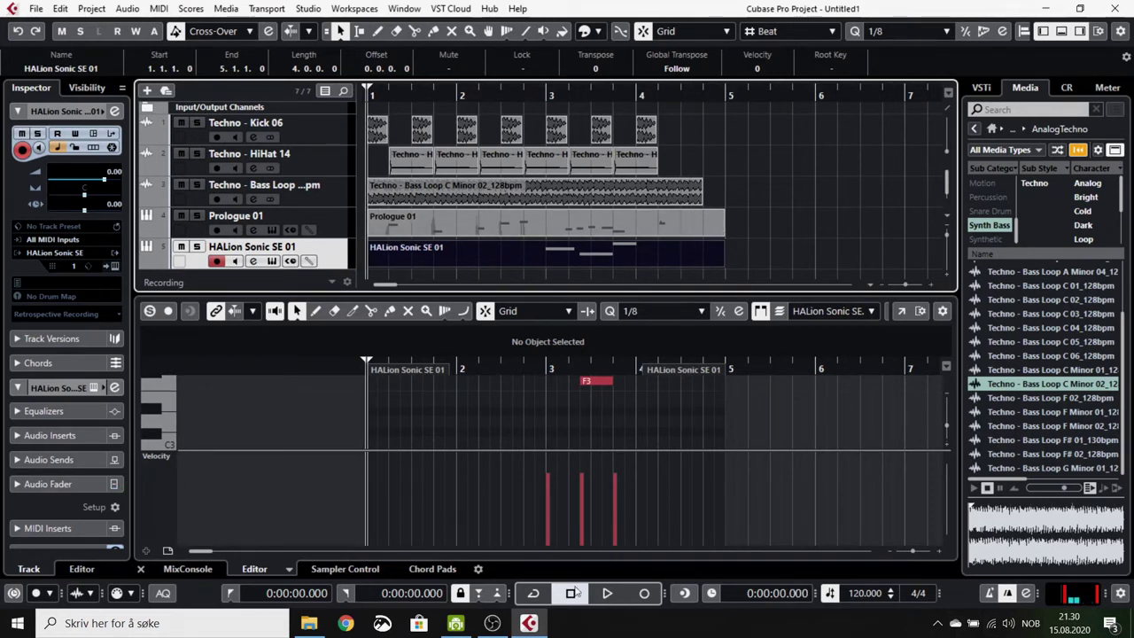
click(327, 194)
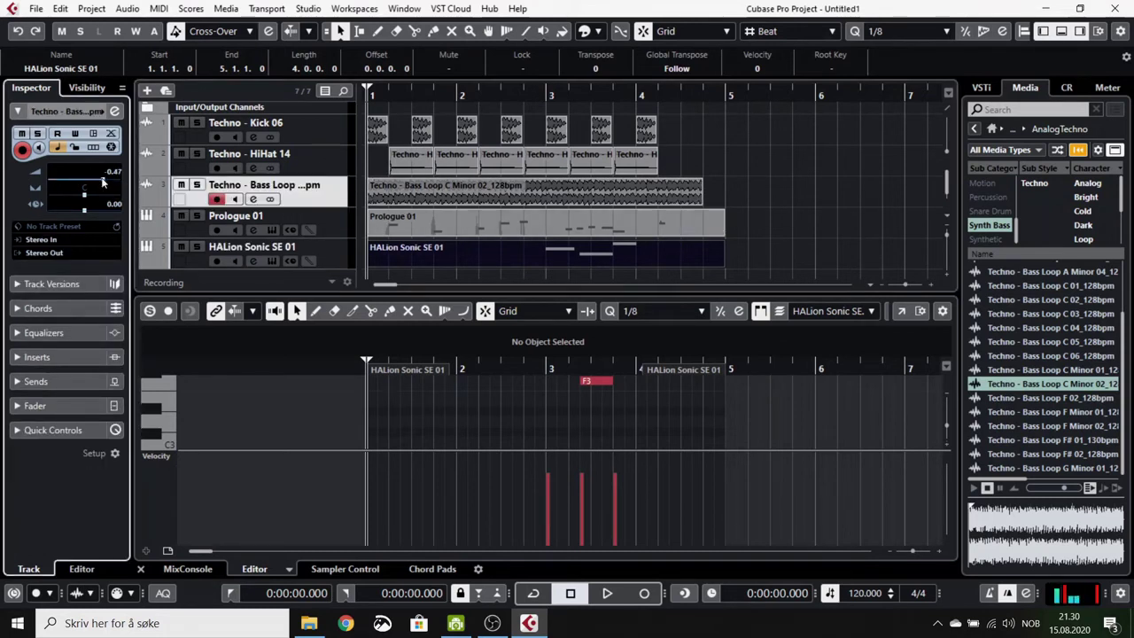
drag(99, 181, 85, 181)
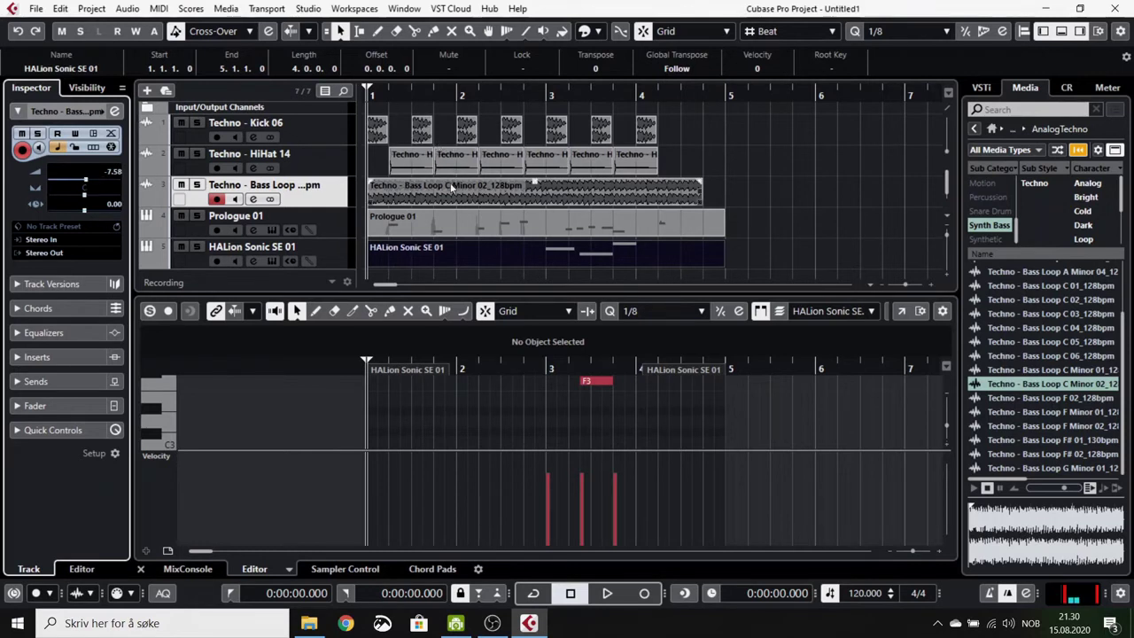
click(709, 204)
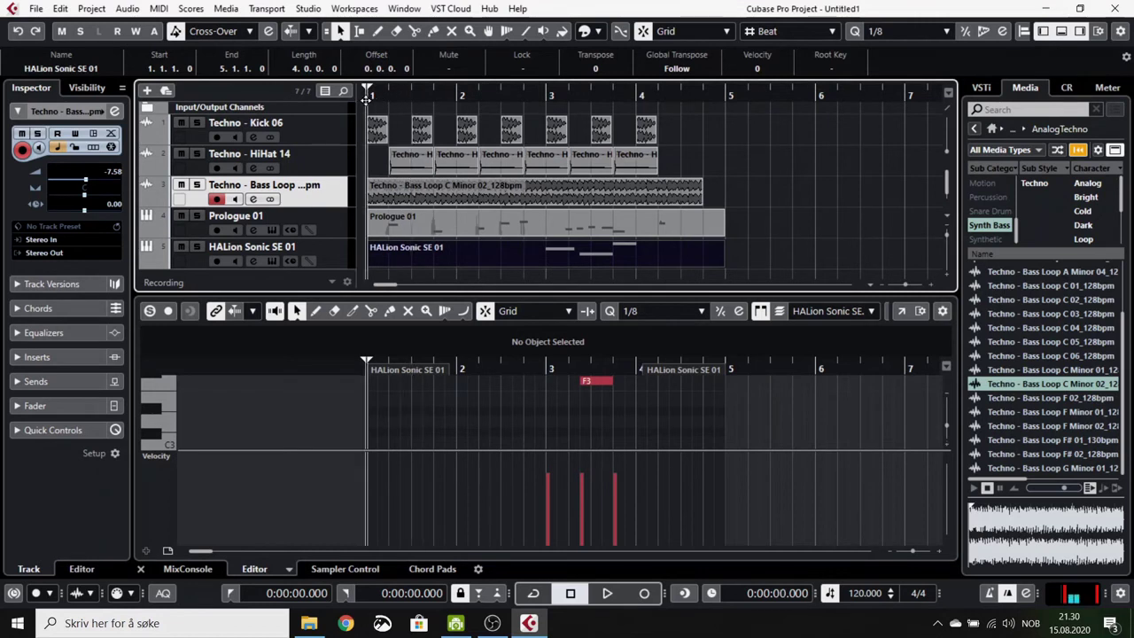
click(607, 593)
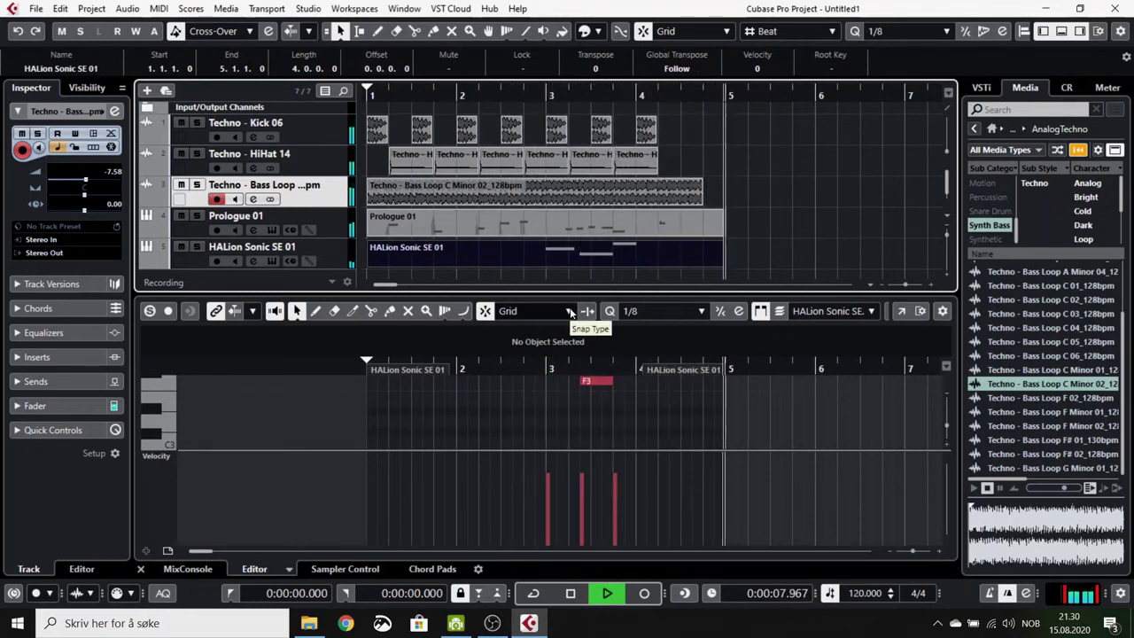
key(space)
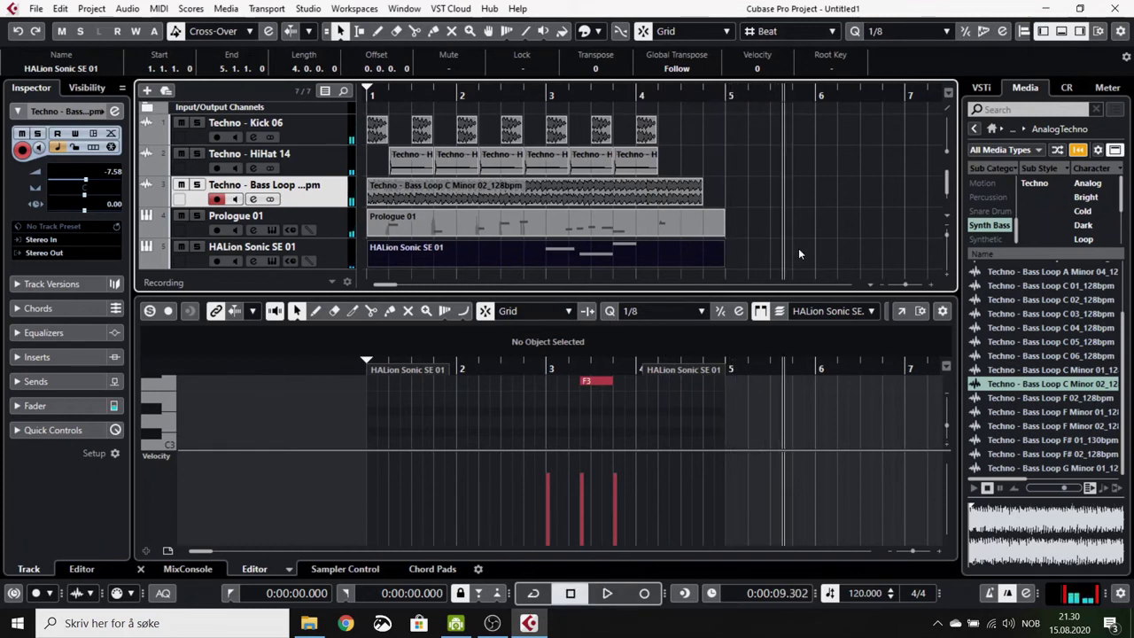
scroll(798, 248, down, 1)
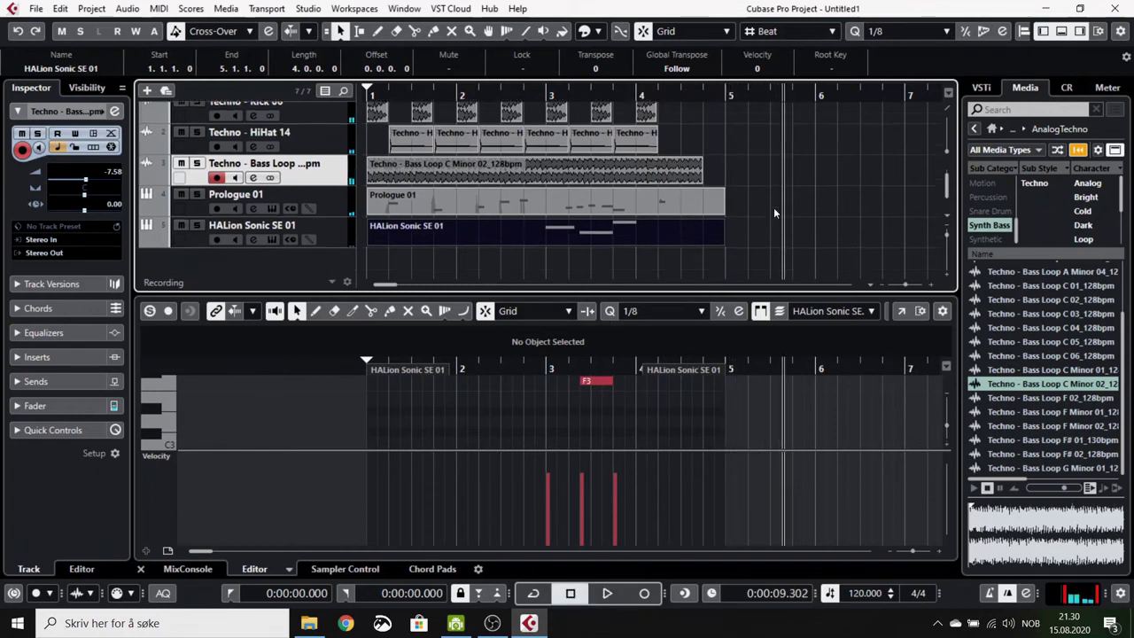
Step: Add mono audio track Audio 01 using UR22mkII Input 1 (Mono) as input
right_click(244, 263)
click(229, 261)
double_click(228, 260)
click(470, 181)
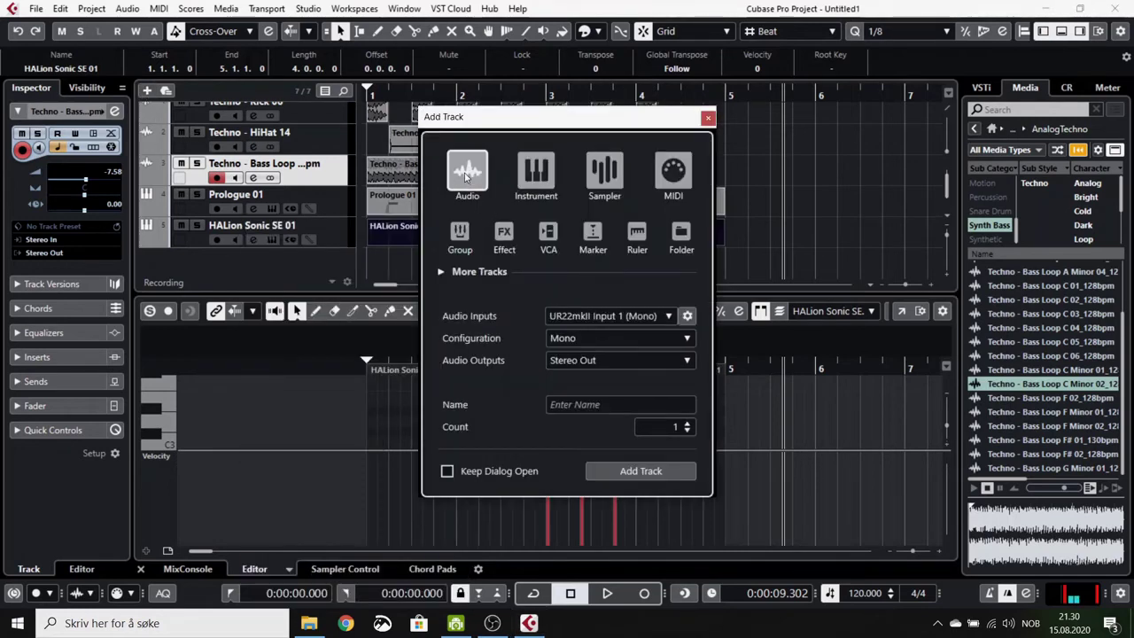
click(611, 315)
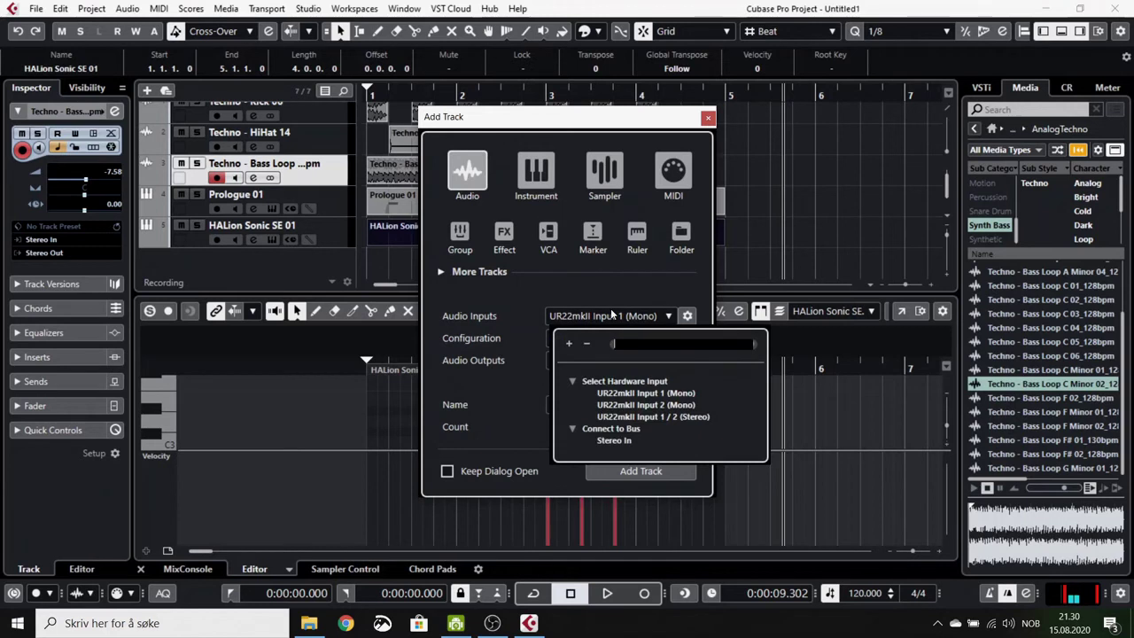
click(642, 396)
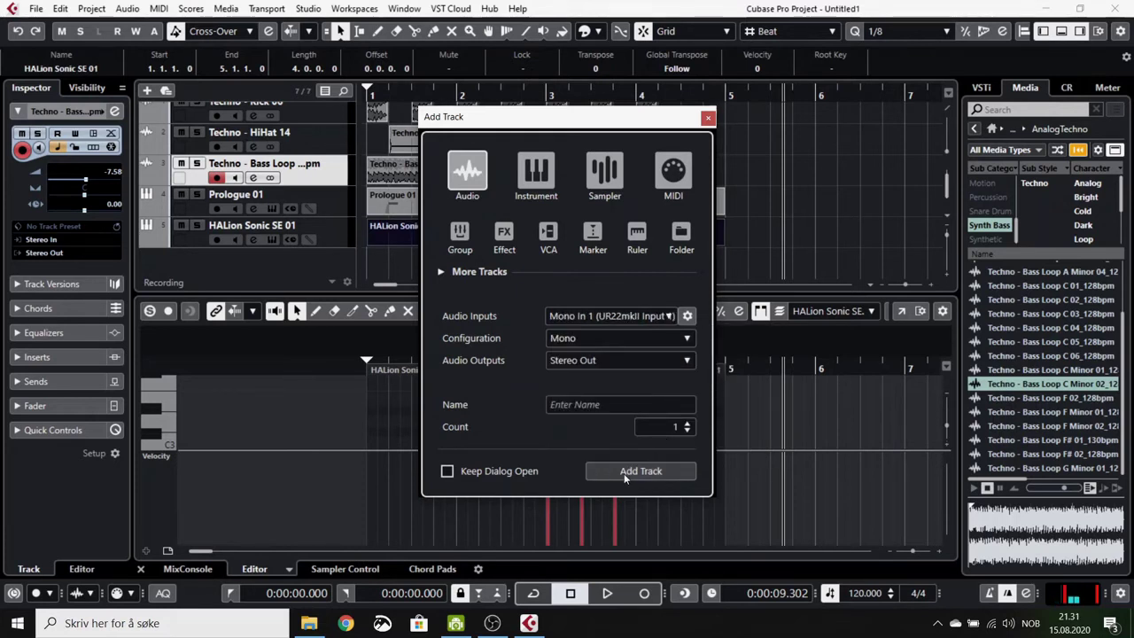
click(624, 474)
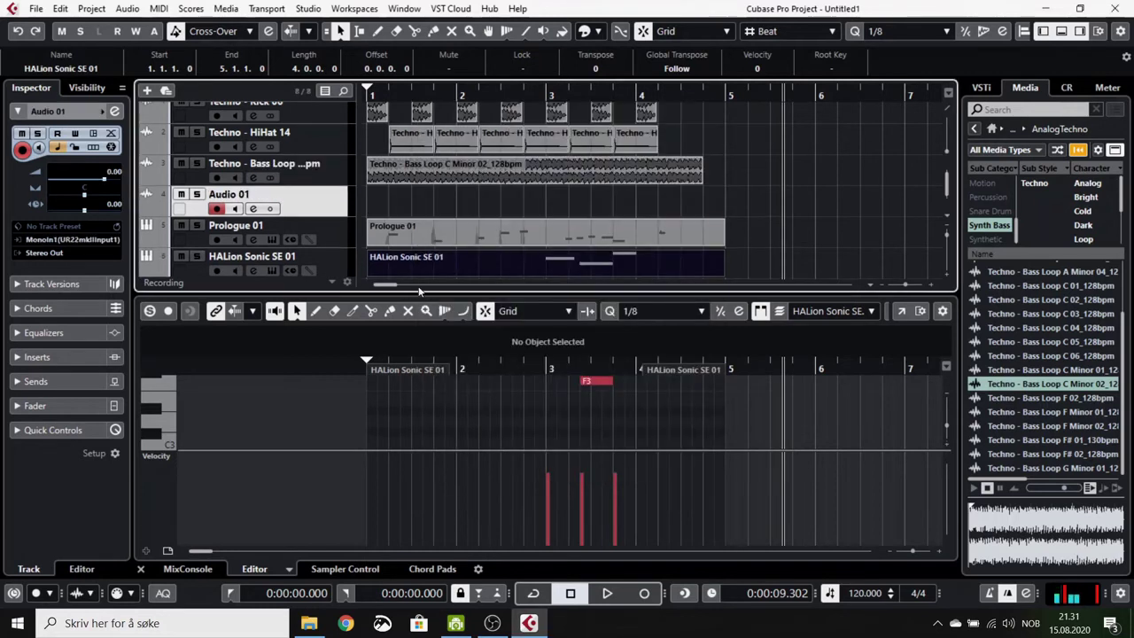
Step: Move Audio 01 below HALion Sonic SE 01 and record the clip Audio 01_01 on it from bar 1
scroll(405, 227, down, 1)
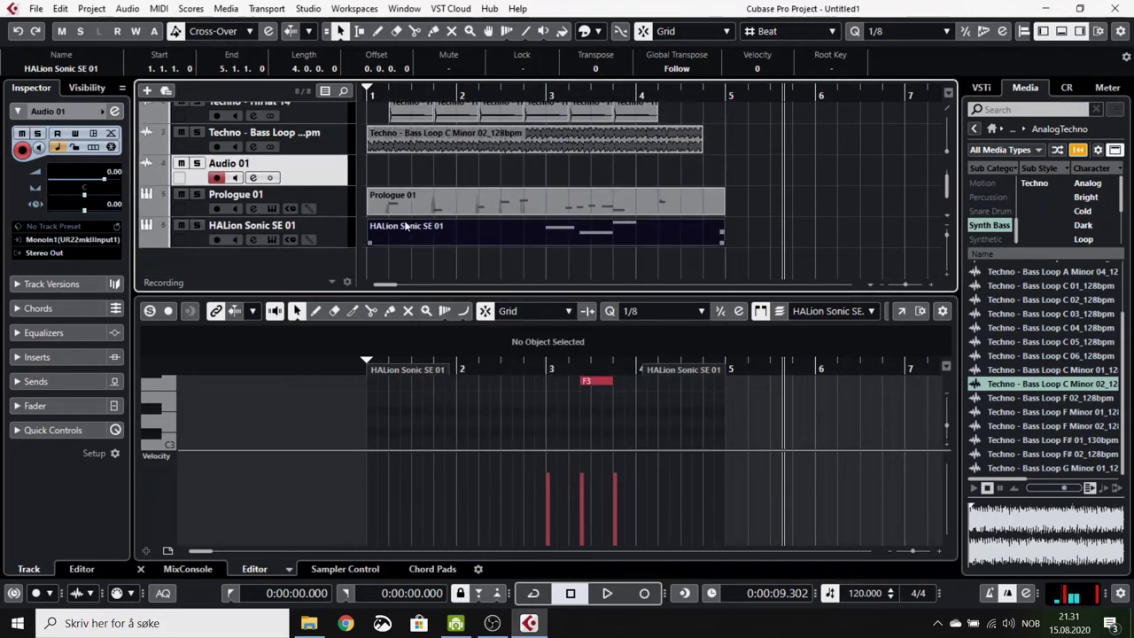
click(365, 94)
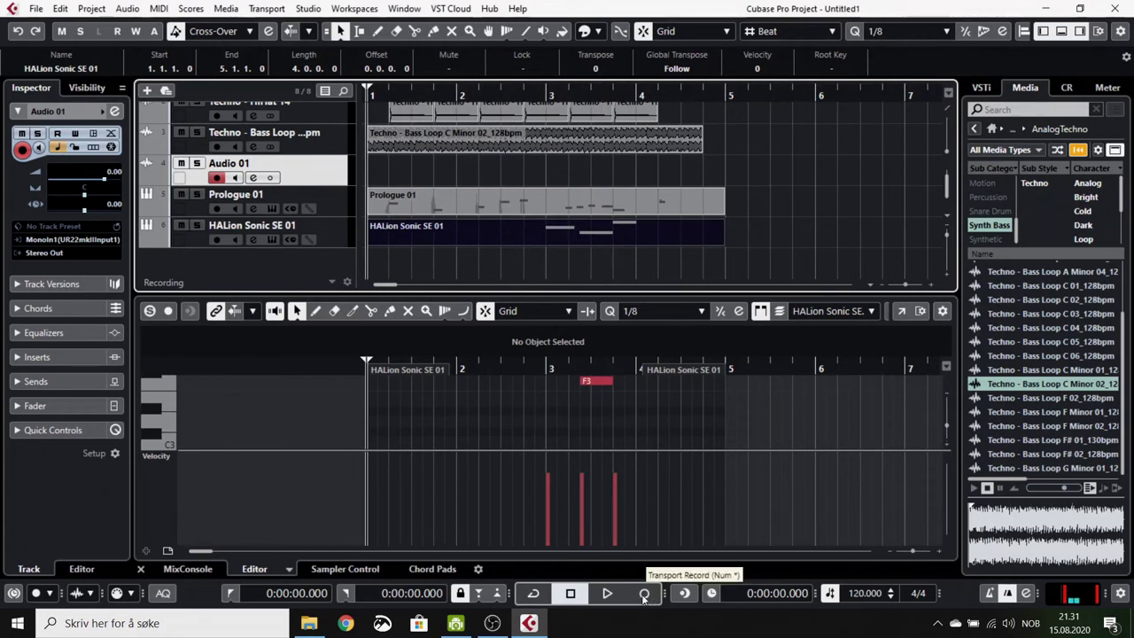
drag(307, 175, 321, 254)
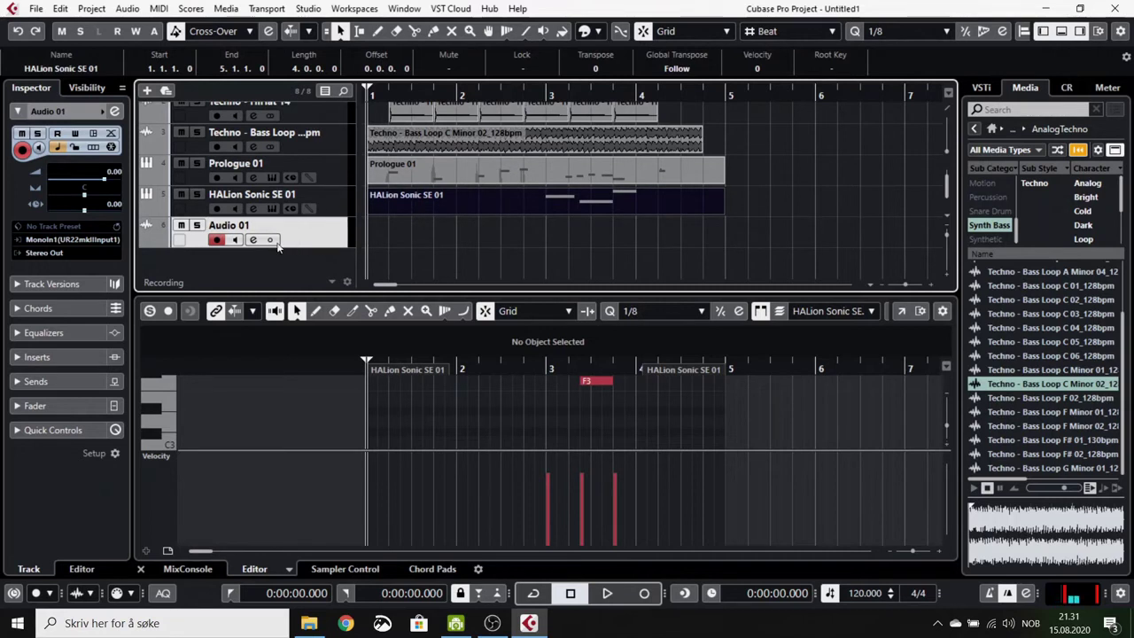
click(644, 593)
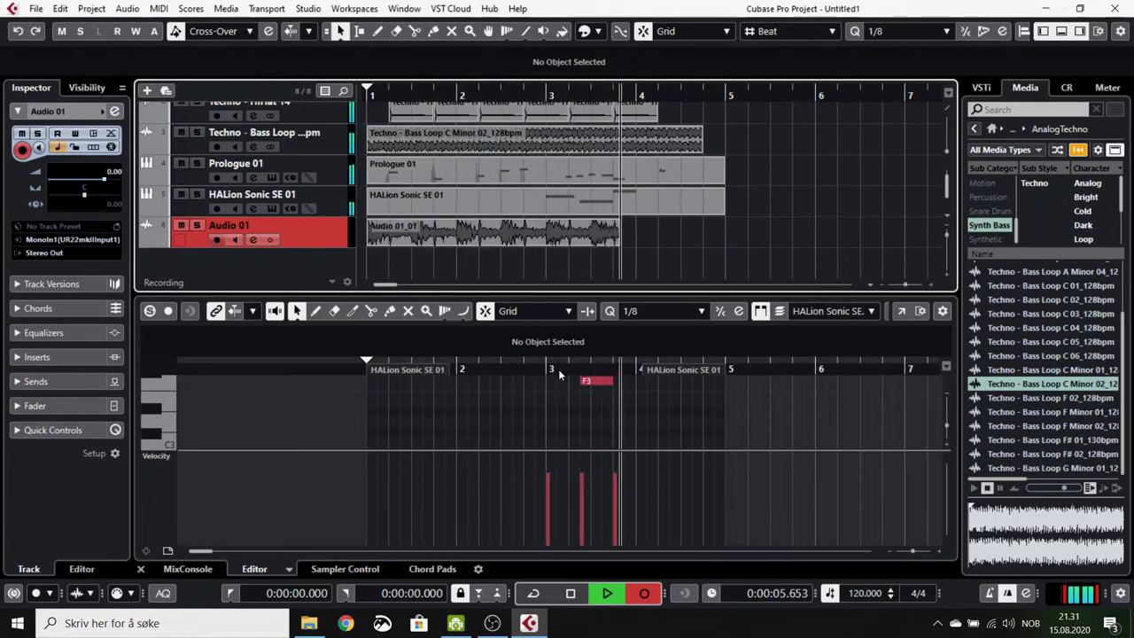
key(space)
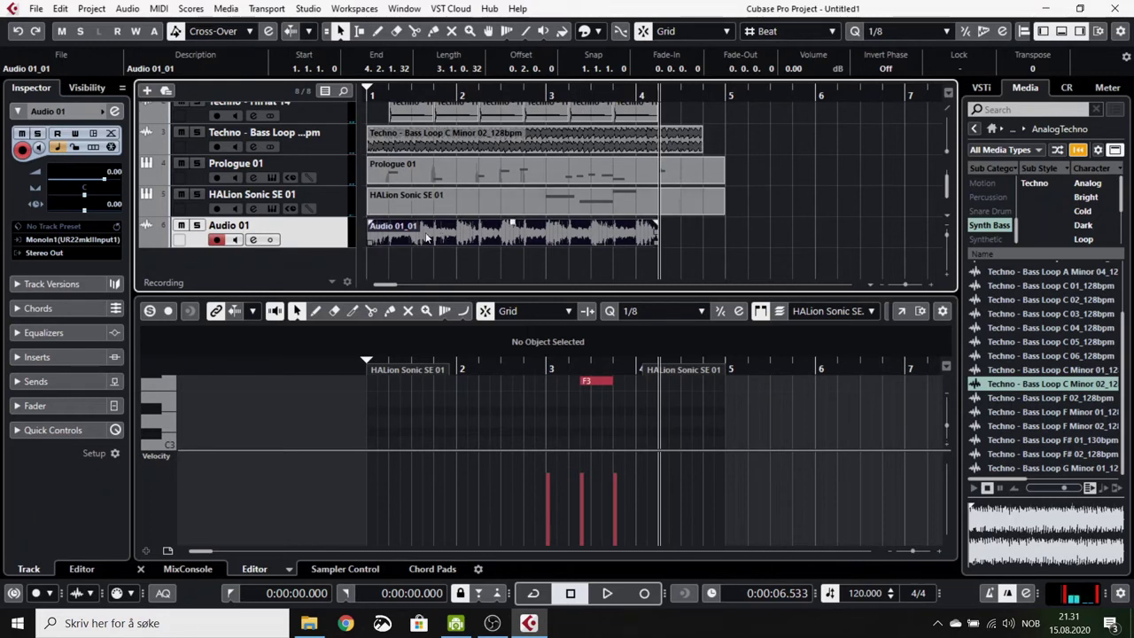
click(198, 225)
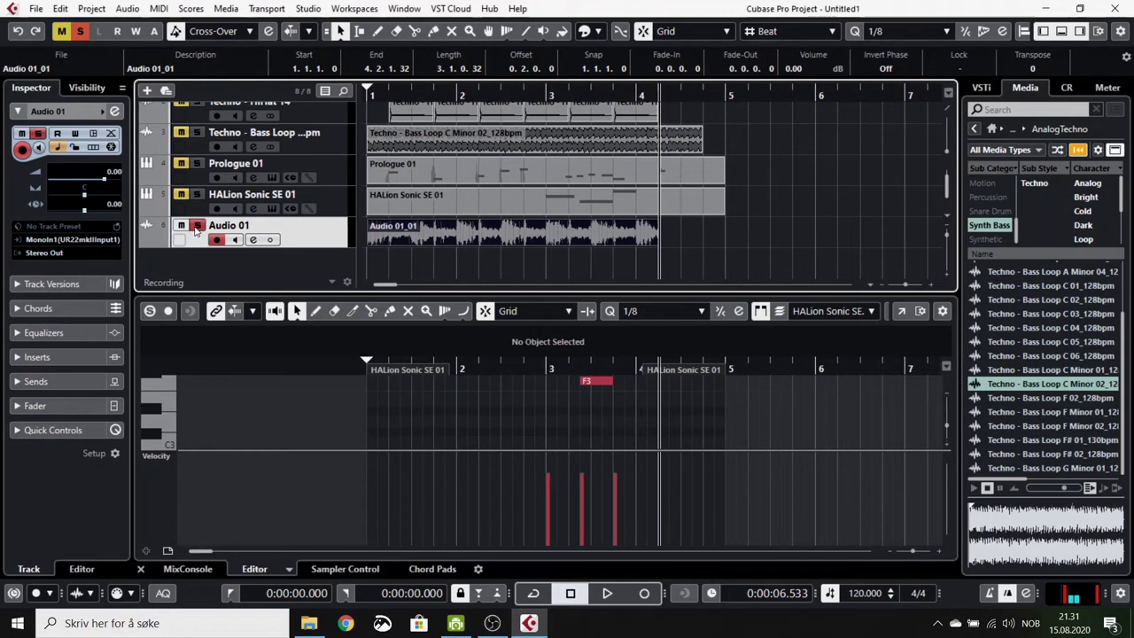
click(364, 97)
key(space)
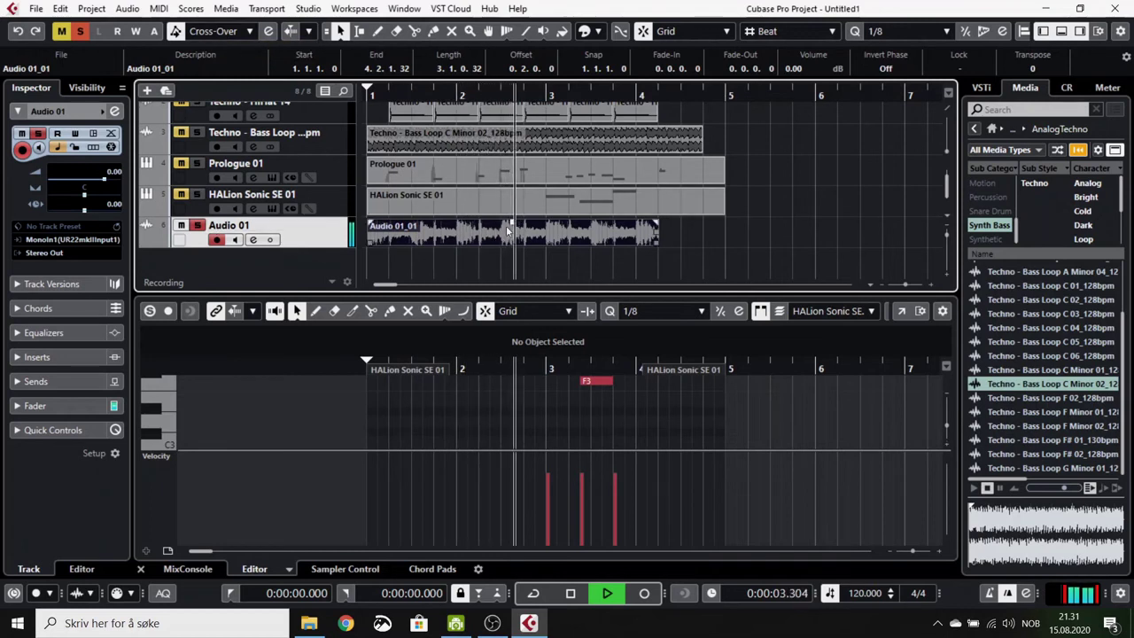
click(197, 224)
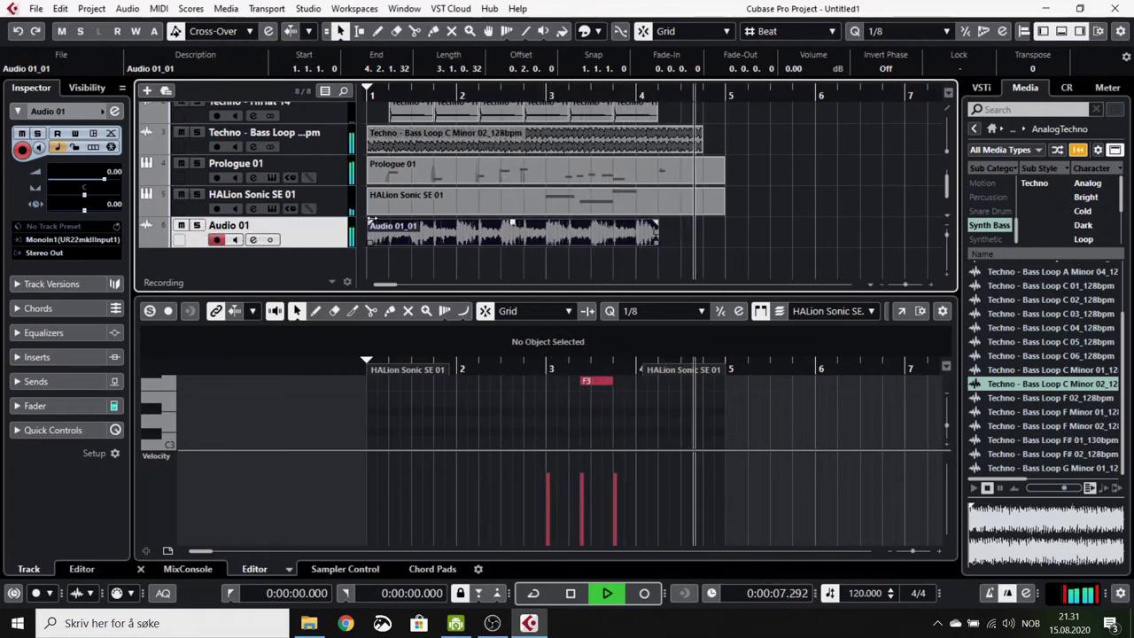
key(space)
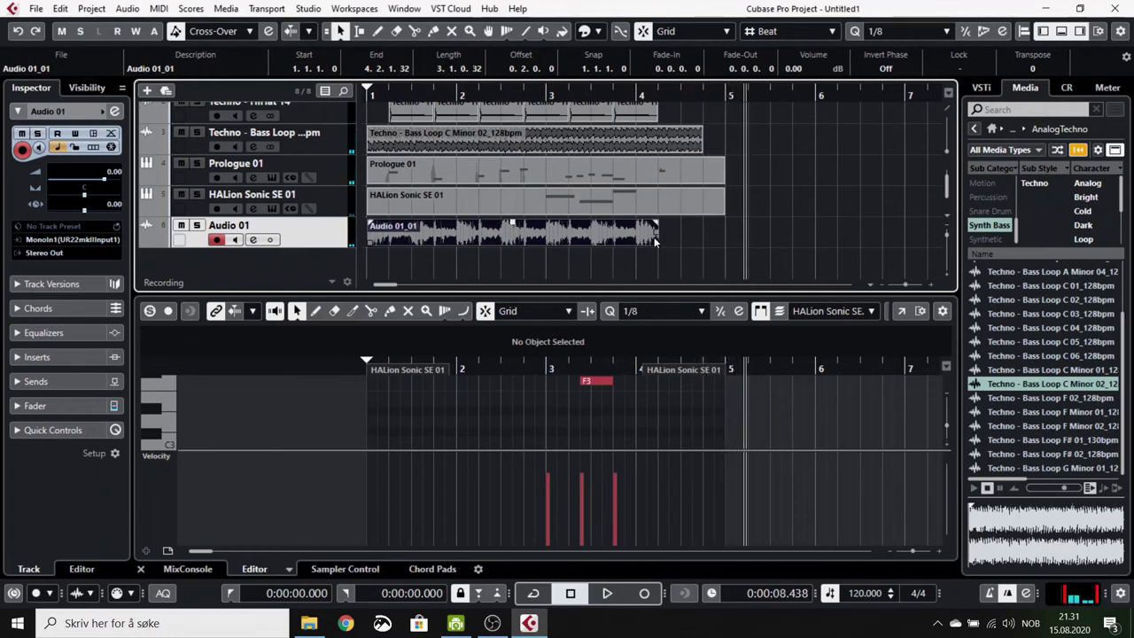
mouse_move(654, 241)
mouse_down()
mouse_move(663, 233)
mouse_move(646, 246)
mouse_up()
scroll(673, 213, up, 1)
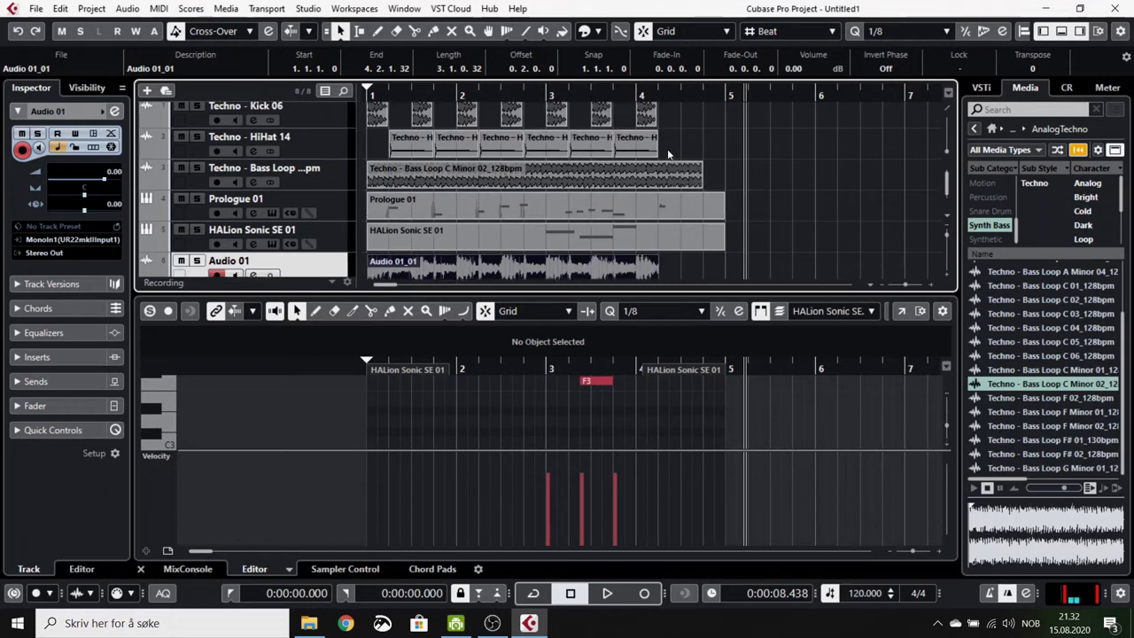
scroll(695, 164, down, 1)
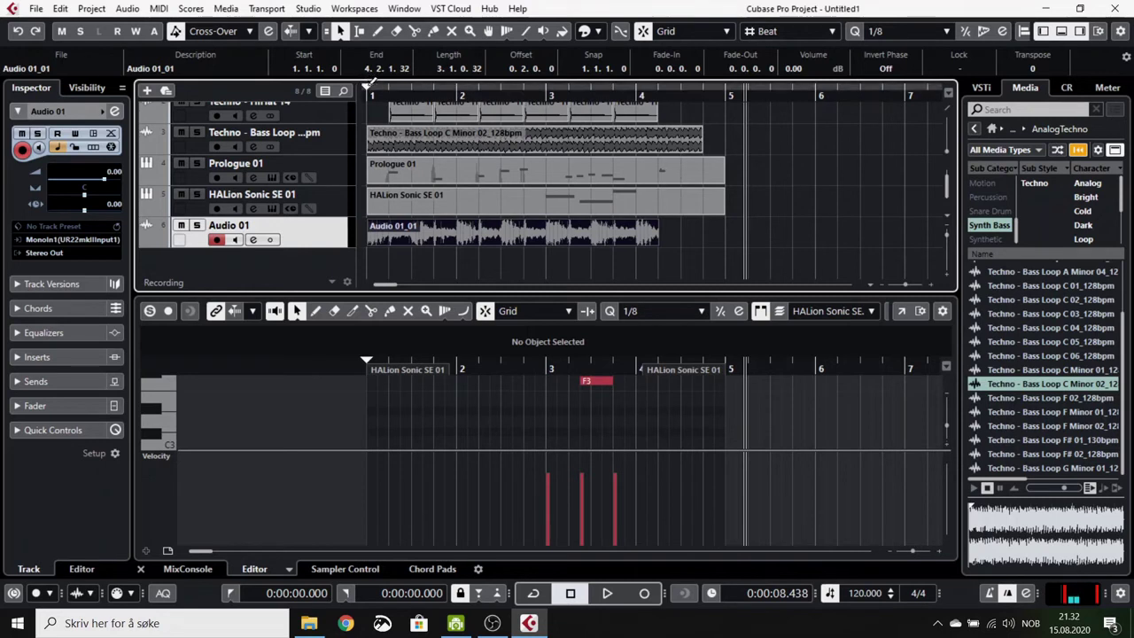
Step: Drag the left locator to bar 1 and the right locator to bar 5 (0:00:00.000 to 0:00:08.000)
drag(367, 86, 726, 95)
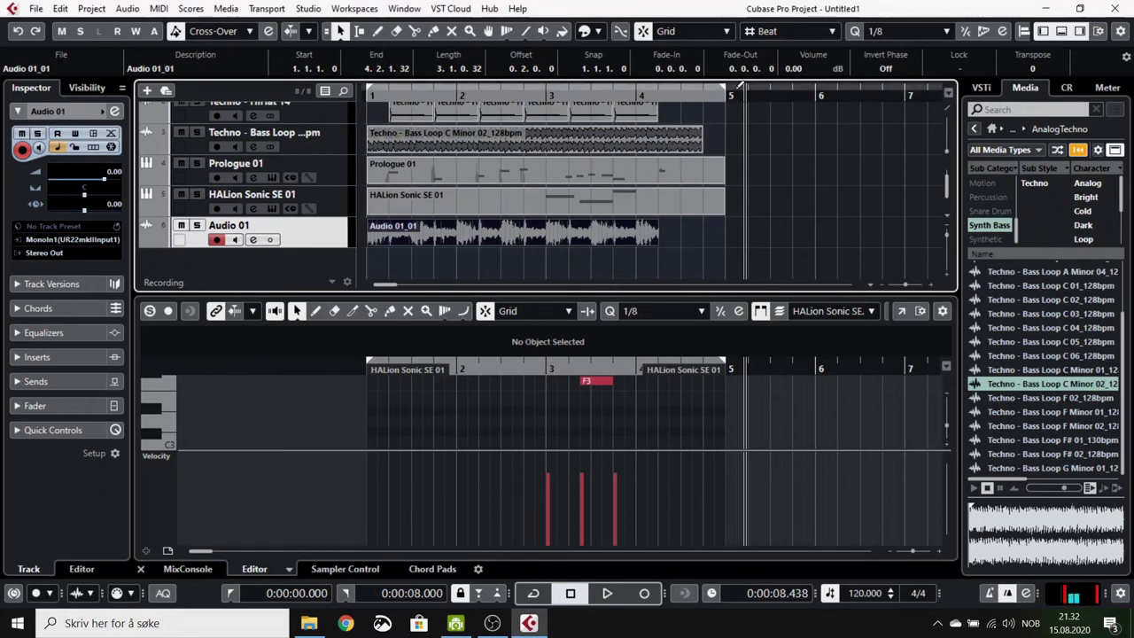
drag(724, 95, 367, 95)
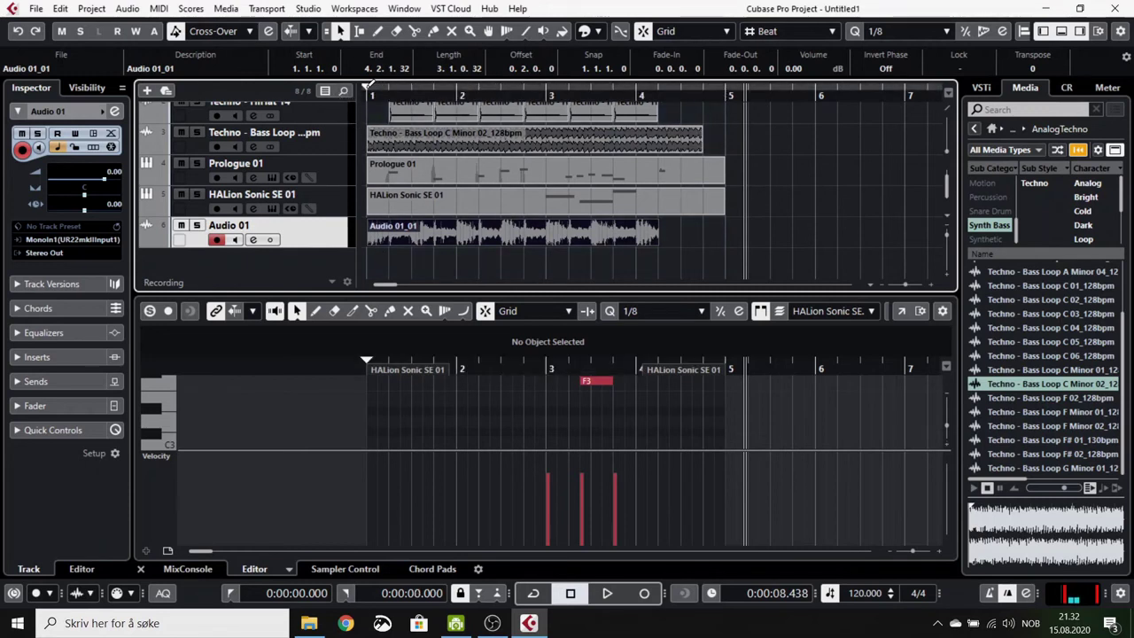
drag(367, 88, 768, 95)
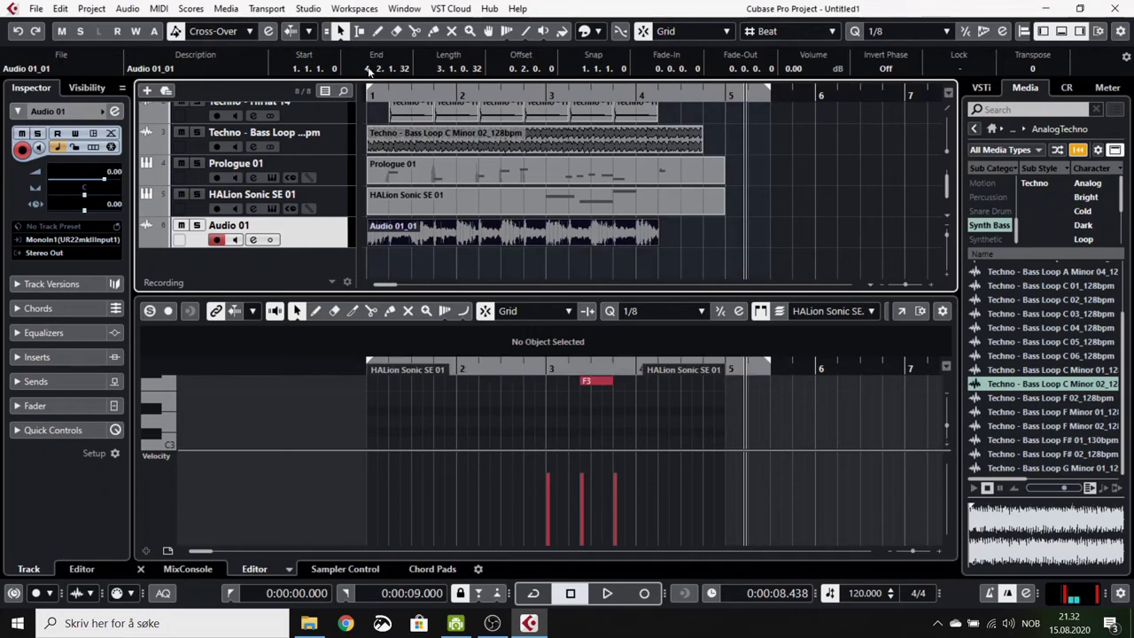
drag(367, 95, 727, 95)
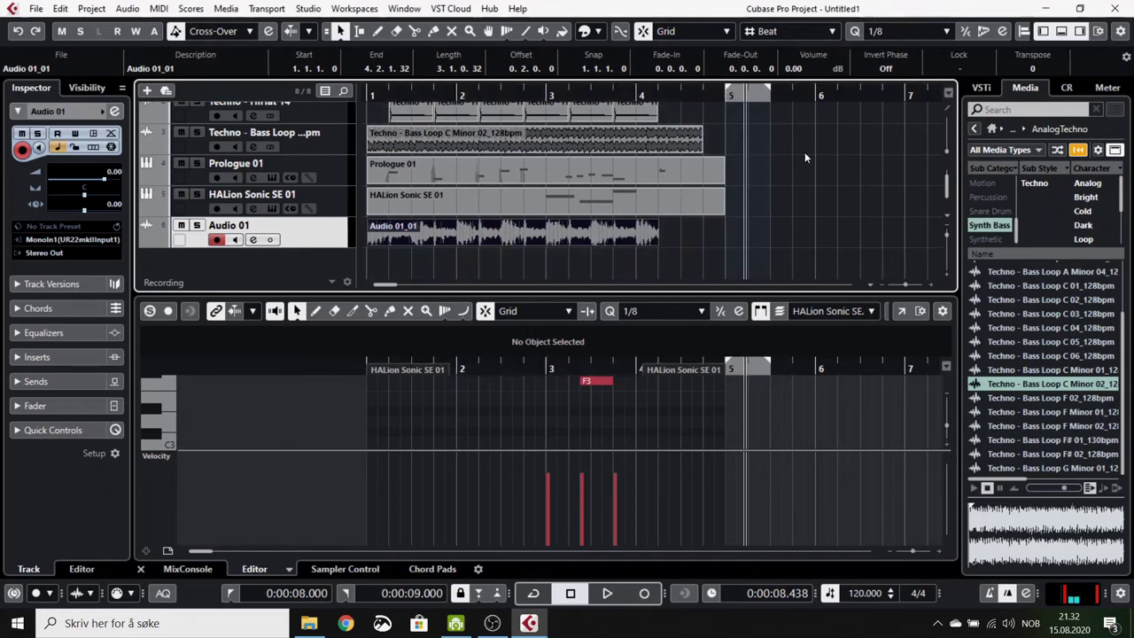
scroll(784, 212, up, 2)
scroll(763, 193, down, 2)
scroll(764, 191, up, 1)
scroll(758, 159, down, 1)
drag(727, 93, 367, 95)
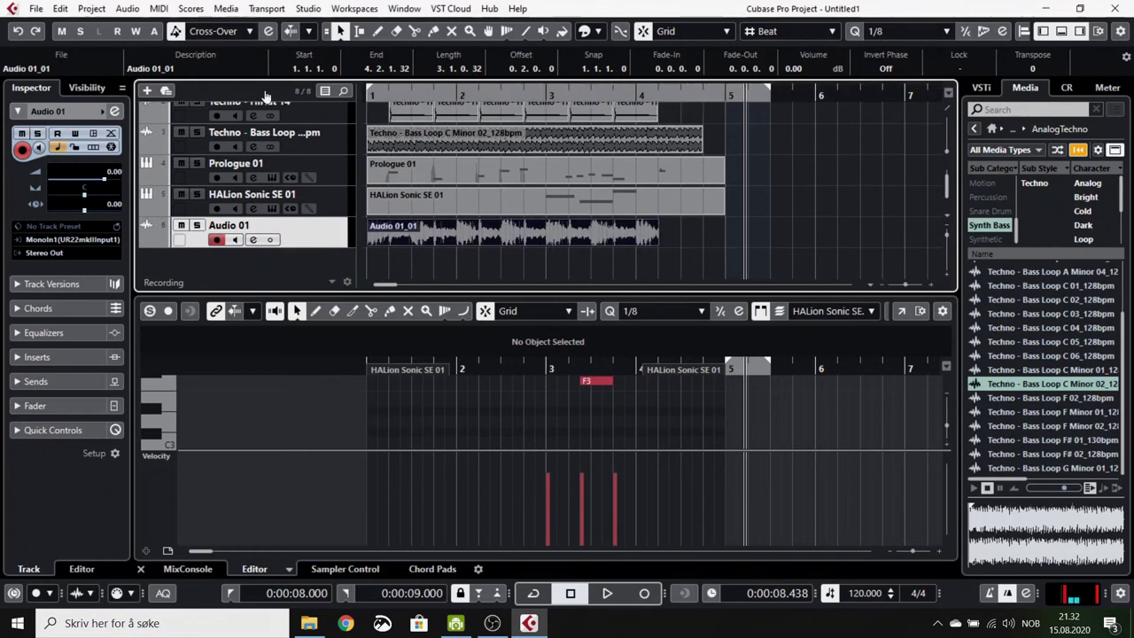
drag(771, 94, 724, 95)
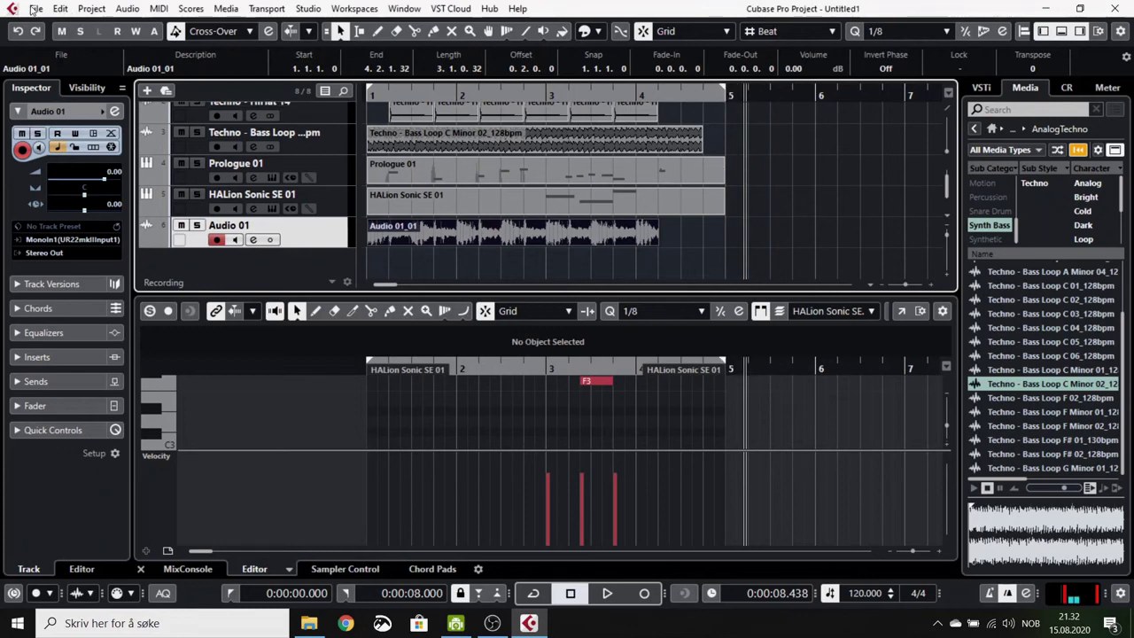
Step: Open the Export Audio Mixdown dialog from File > Export
click(36, 9)
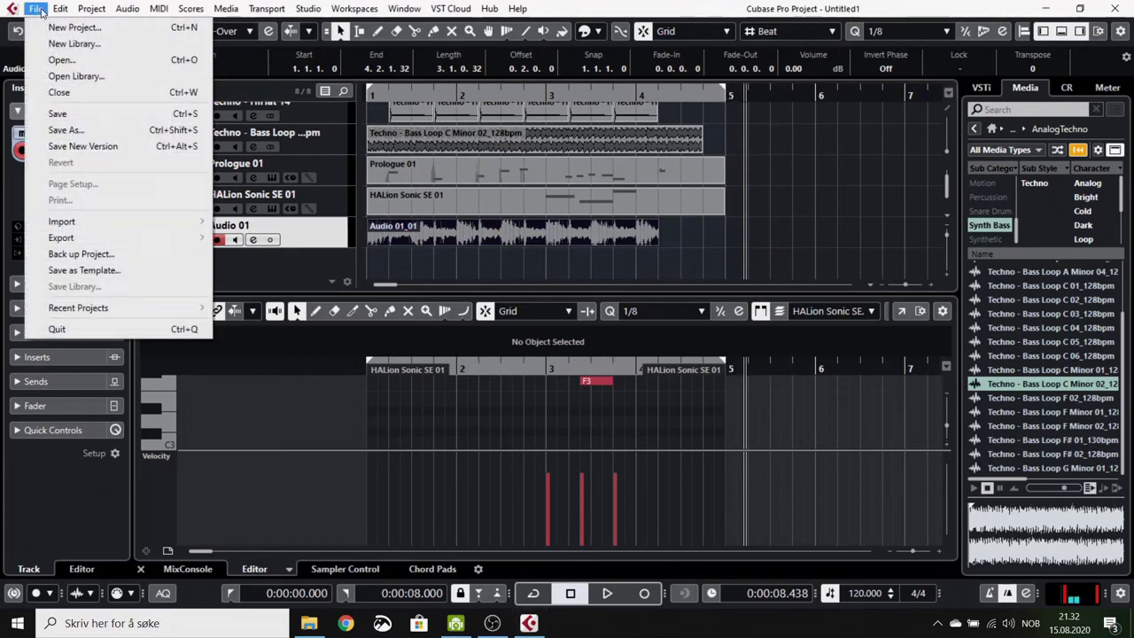
mouse_move(100, 243)
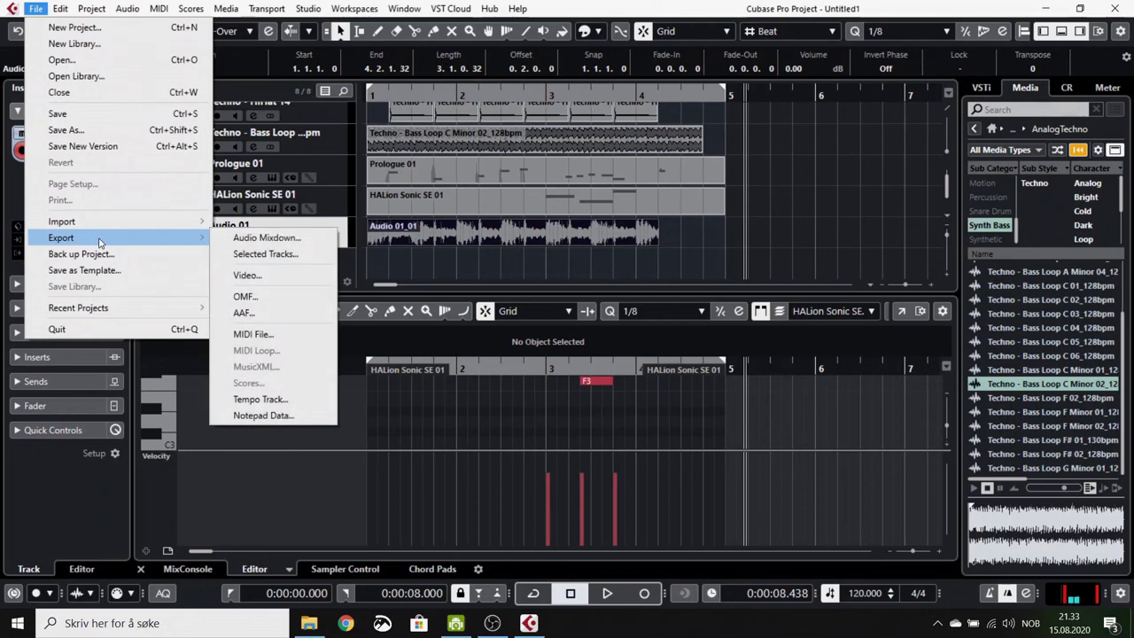
click(265, 238)
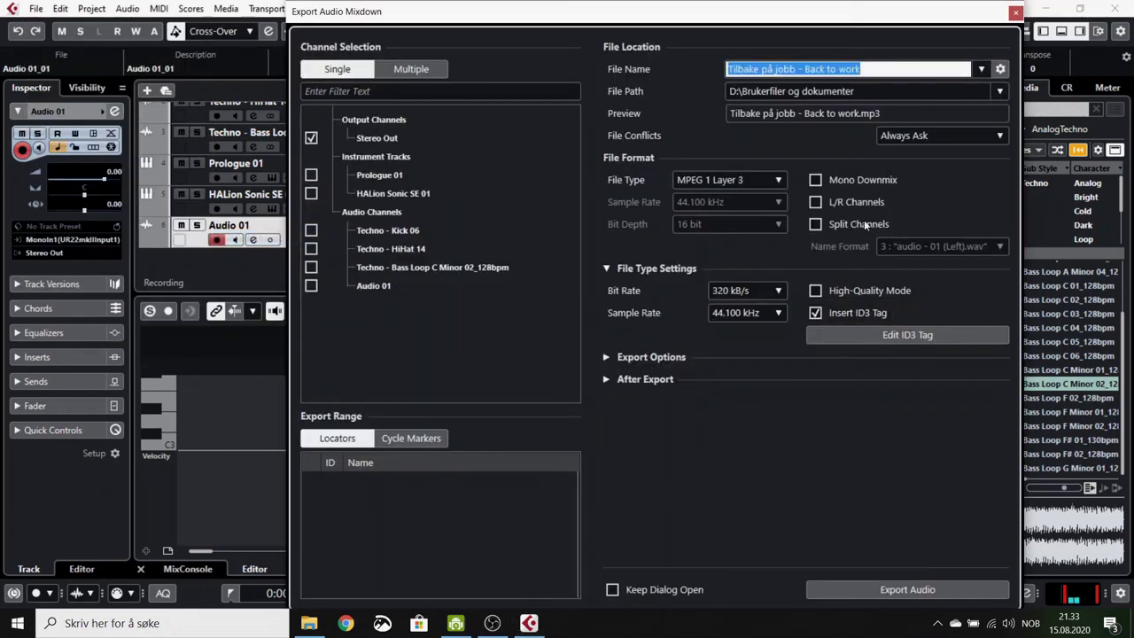
Step: Replace the default export file name Untitled1 with 'trial'
key(BackSpace)
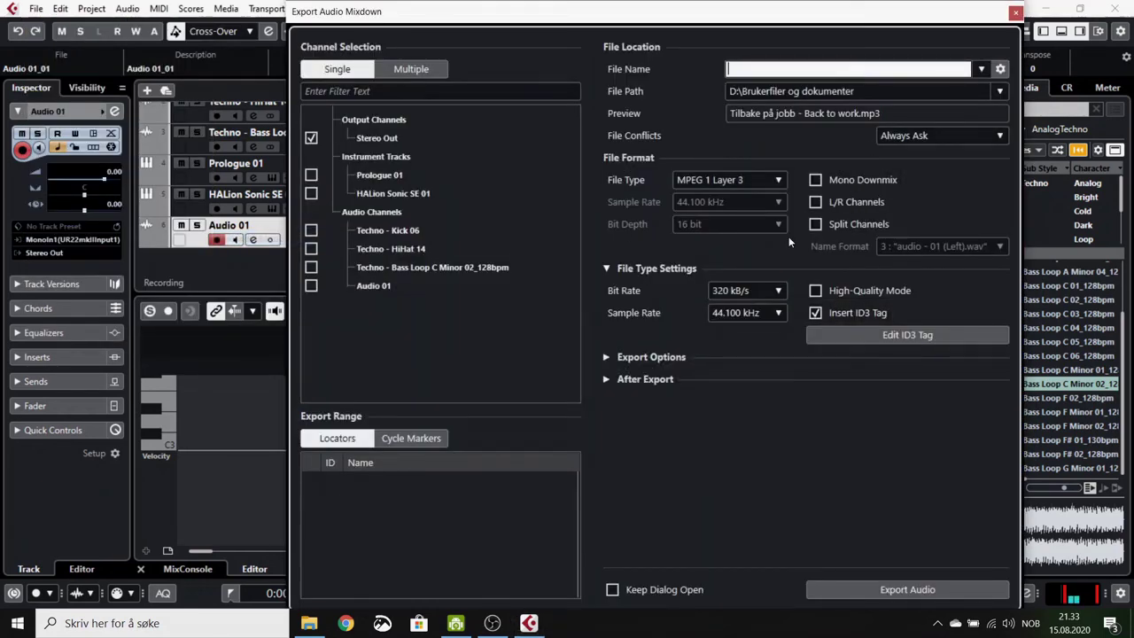
key(Return)
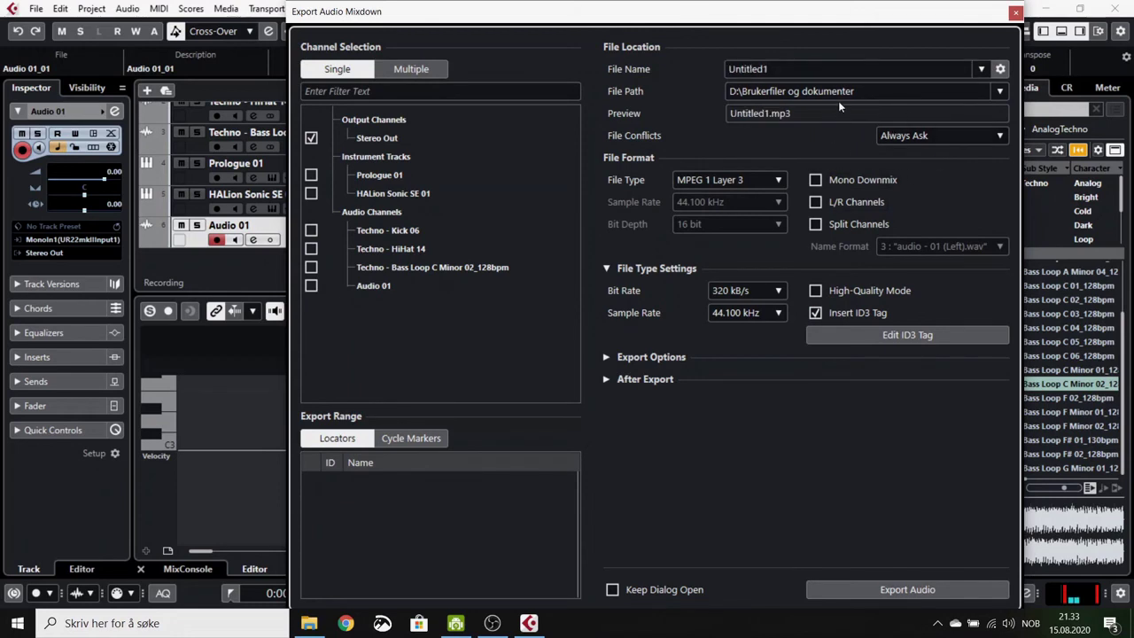
click(847, 71)
click(794, 67)
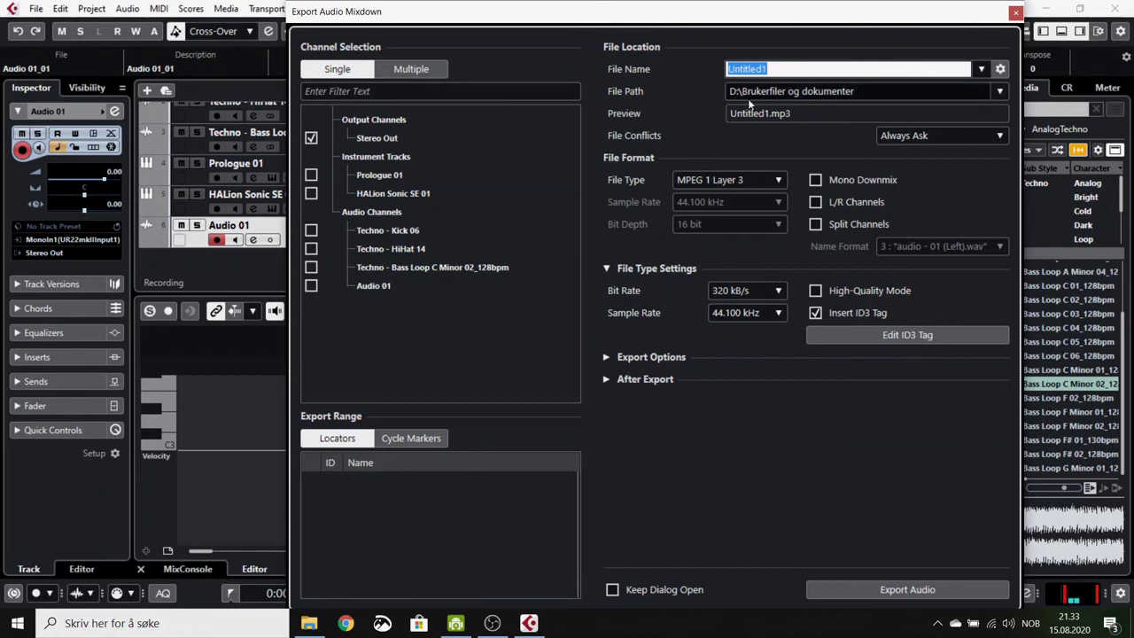
text(trial)
click(799, 114)
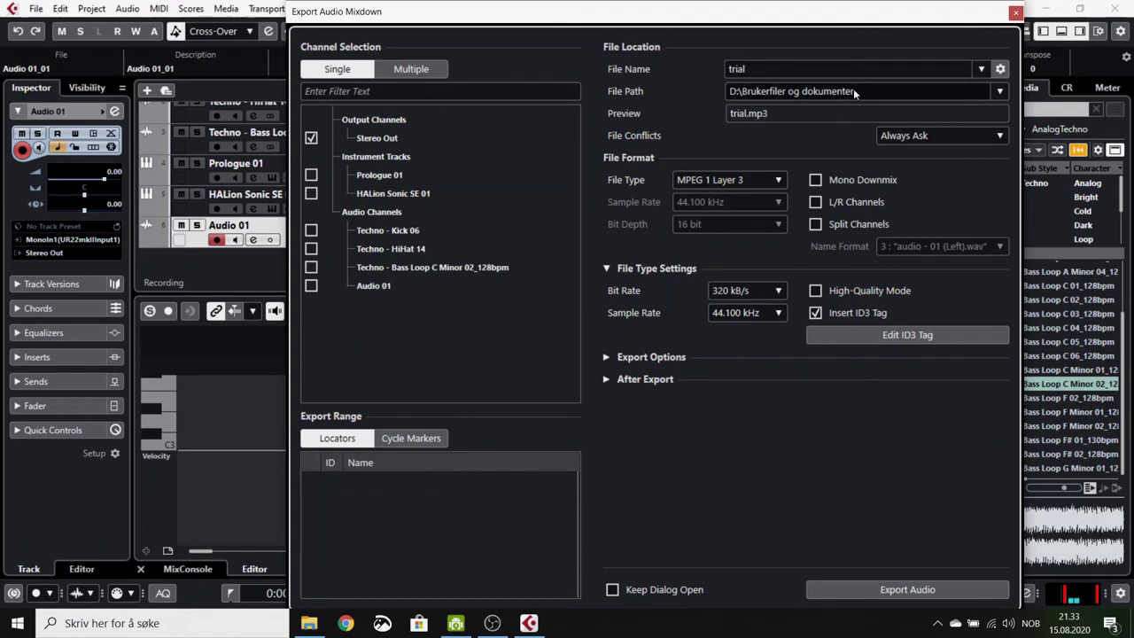
Step: Set the export file path to the Musikk folder
click(964, 88)
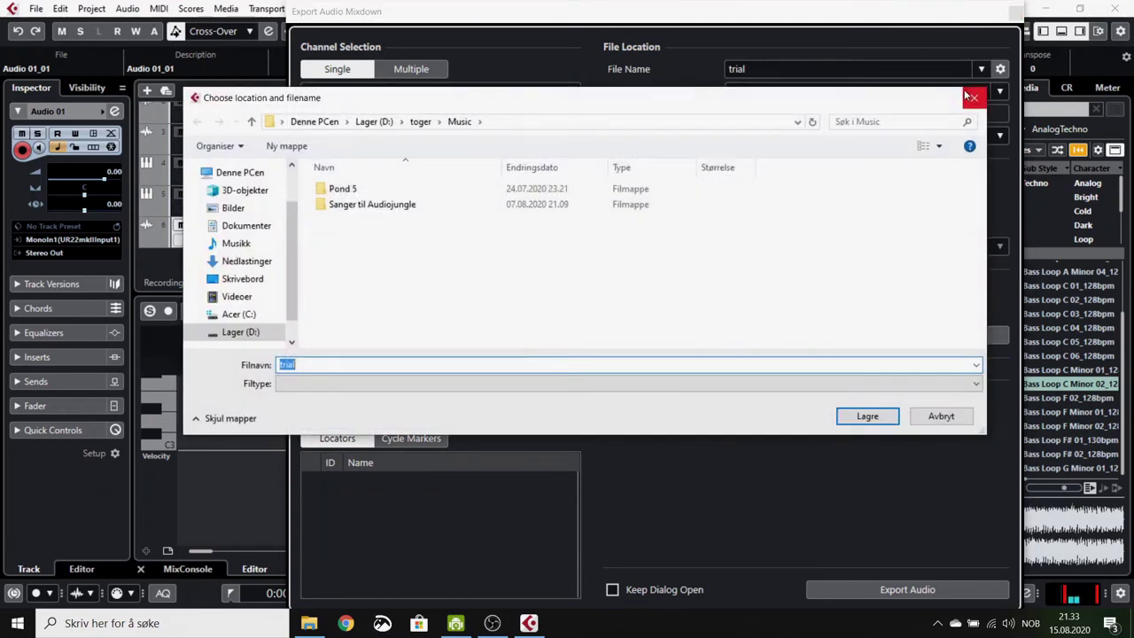
click(235, 243)
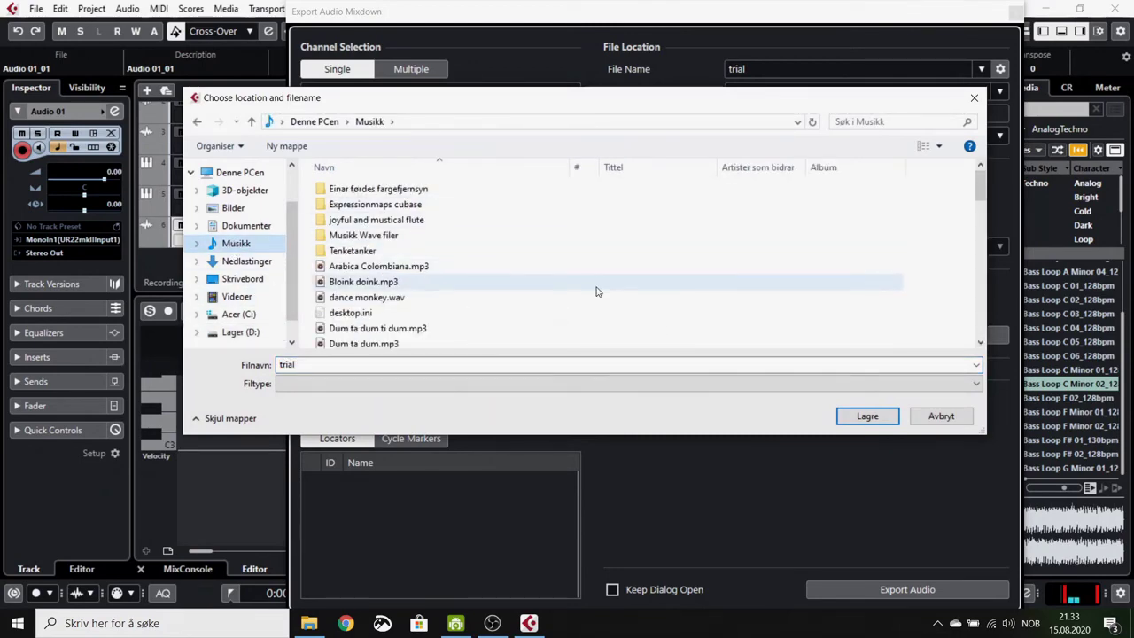
click(868, 417)
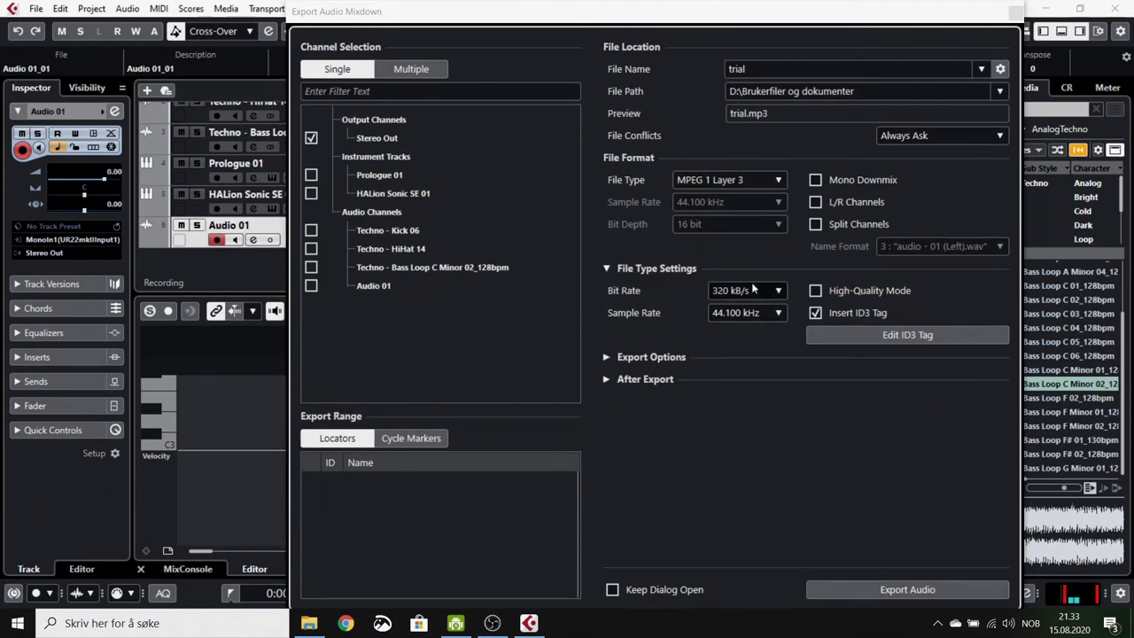
Step: Keep MPEG 1 Layer 3 as the file type and run the audio export
click(735, 181)
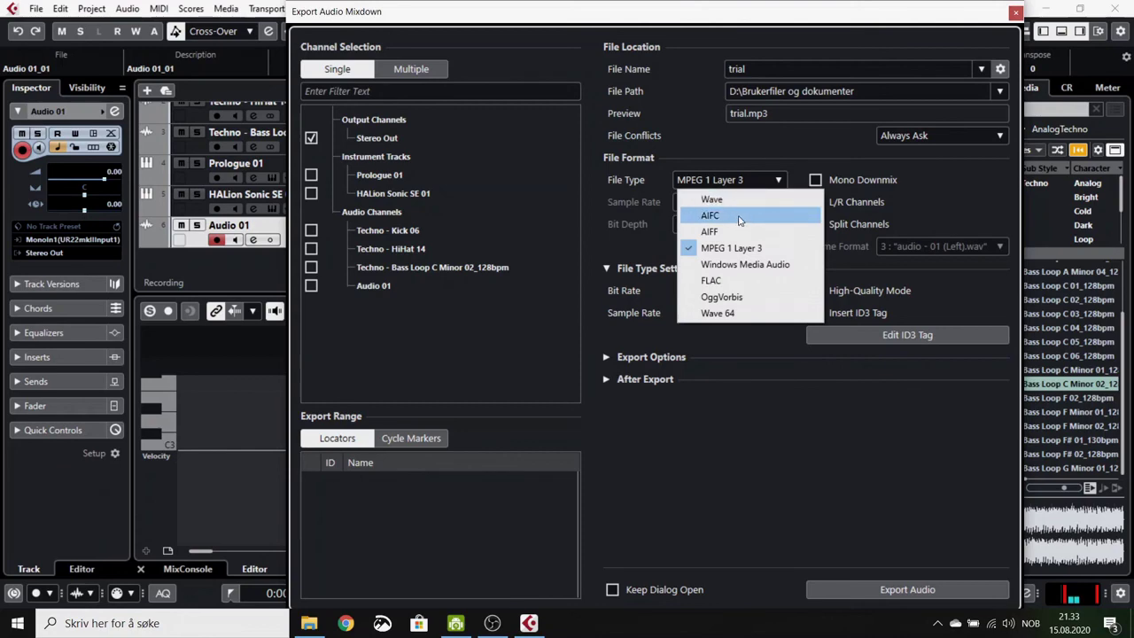
click(931, 617)
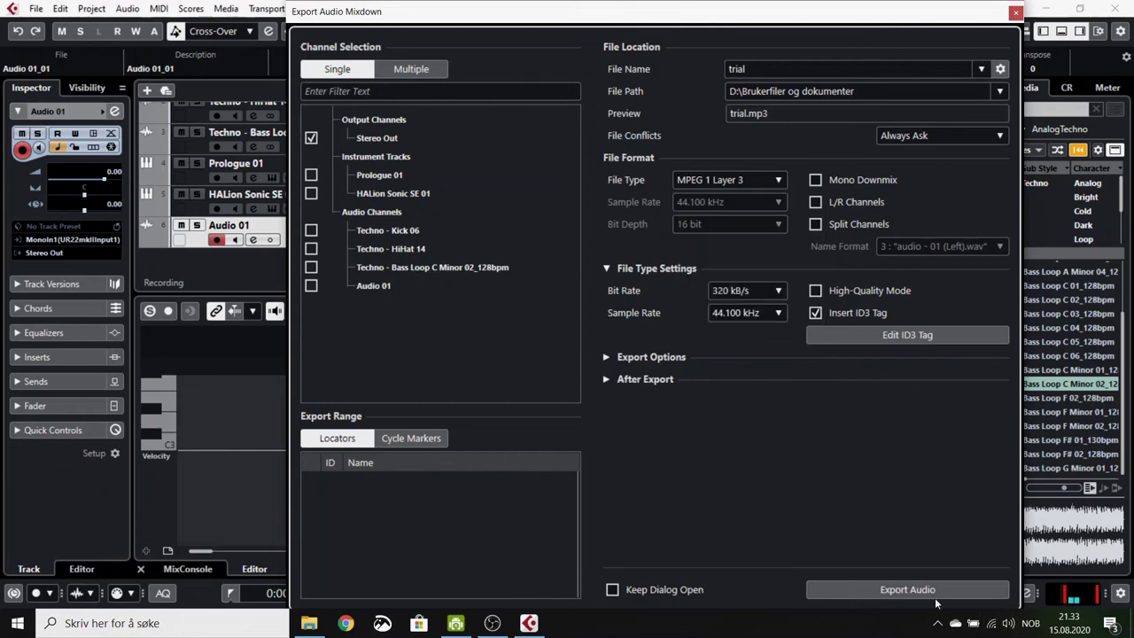
click(934, 596)
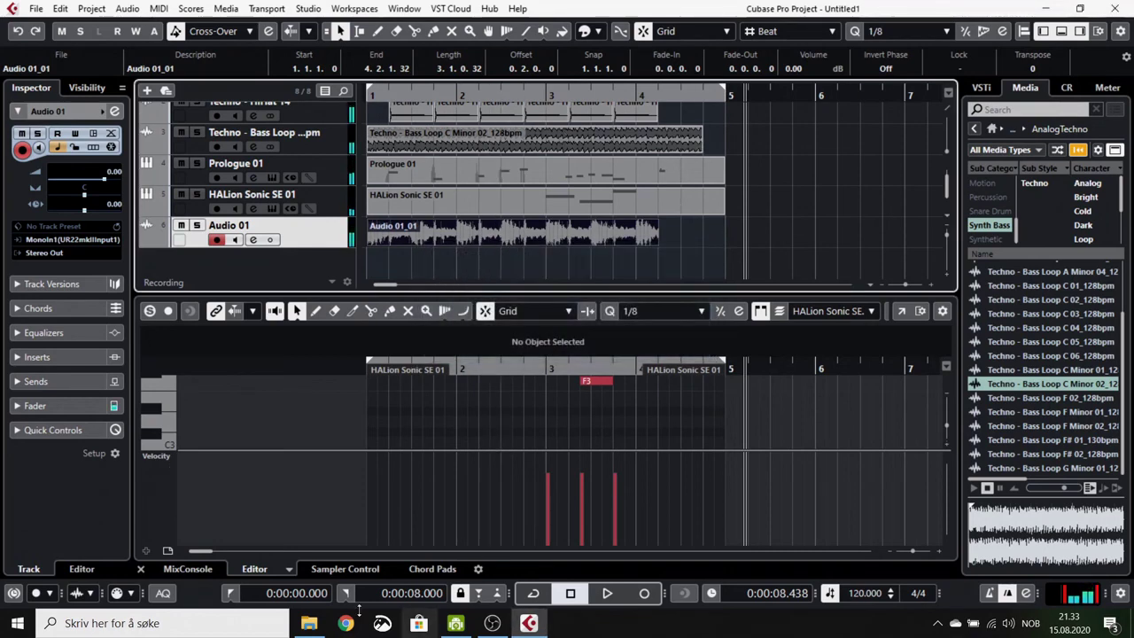
Step: Open File Explorer at the Musikk folder and jump to files starting with 't'
key(super+e)
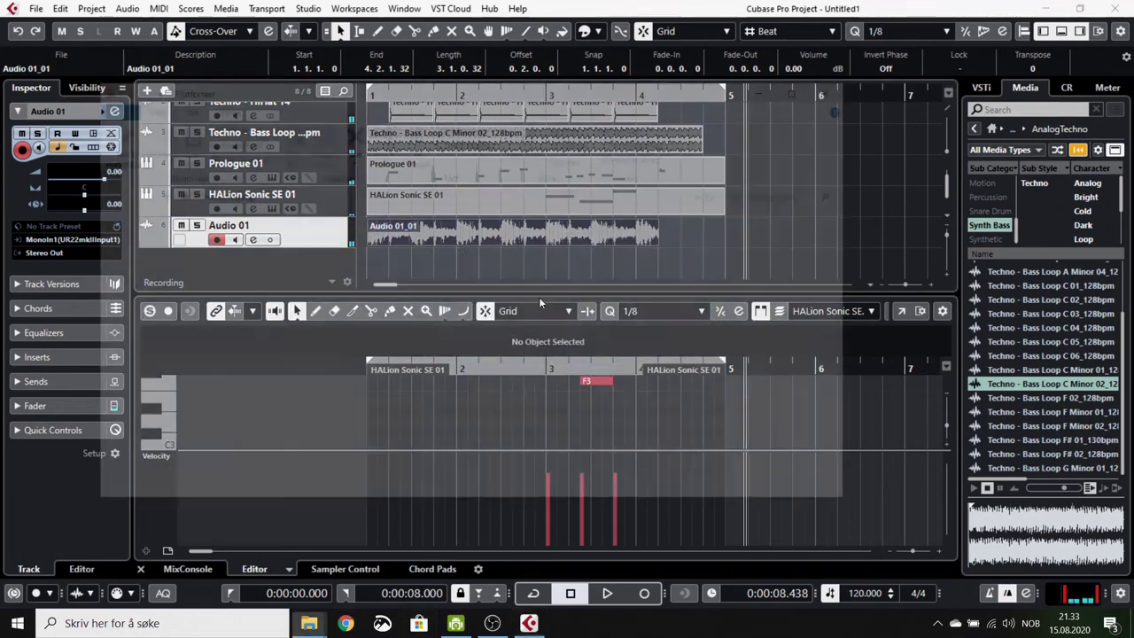
click(146, 346)
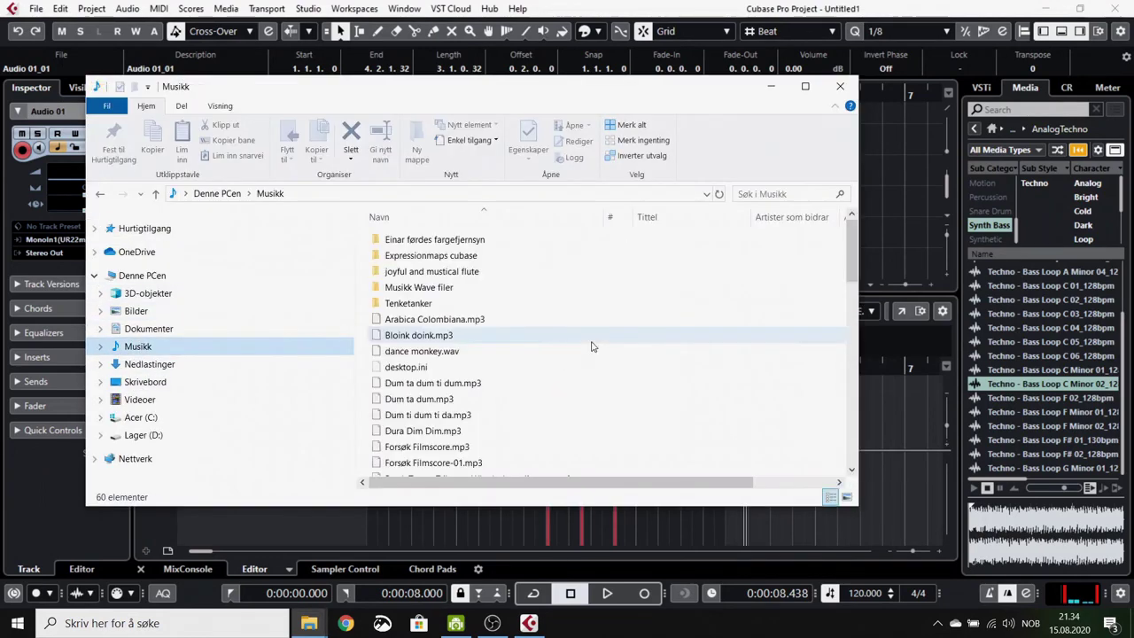
click(422, 351)
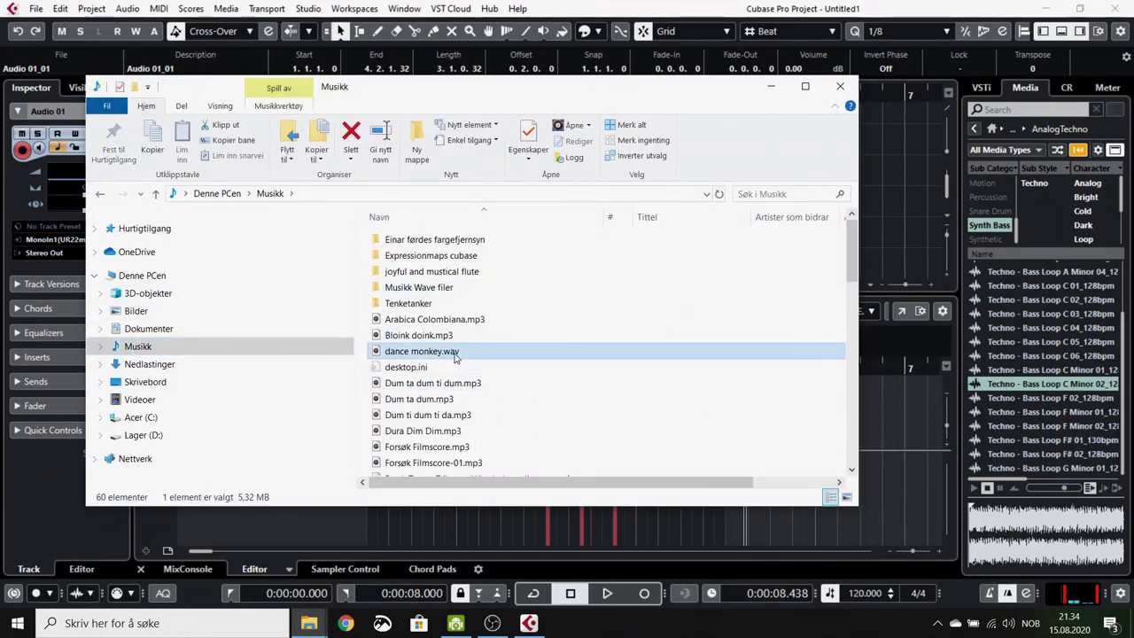
key(t)
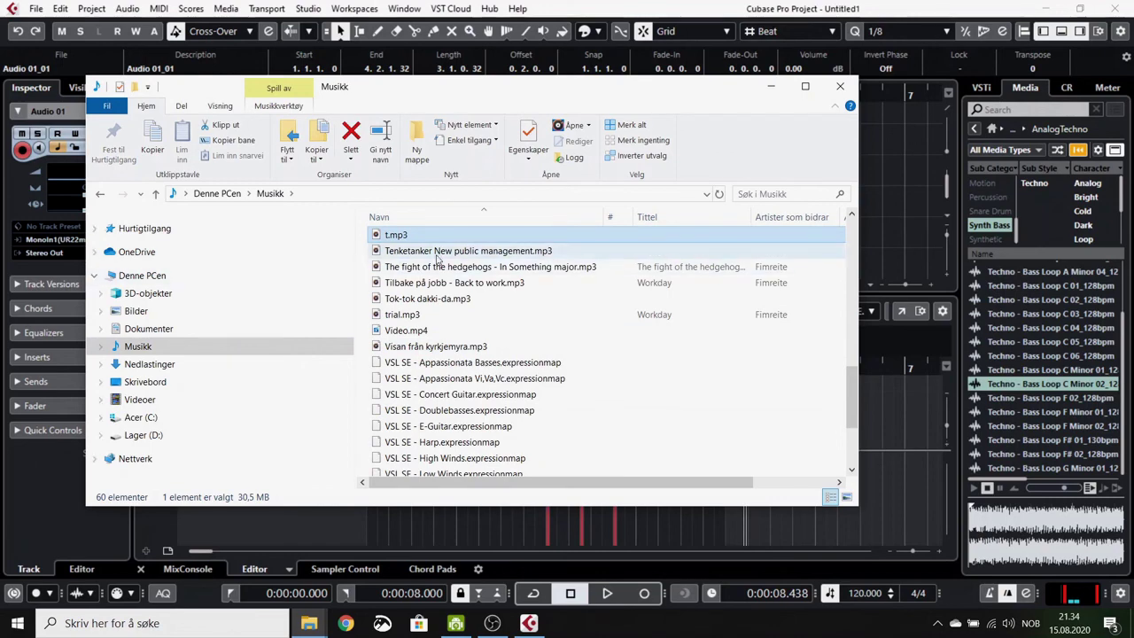
Step: Play trial.mp3 in Groove Music, then close the player and File Explorer
click(415, 318)
double_click(415, 317)
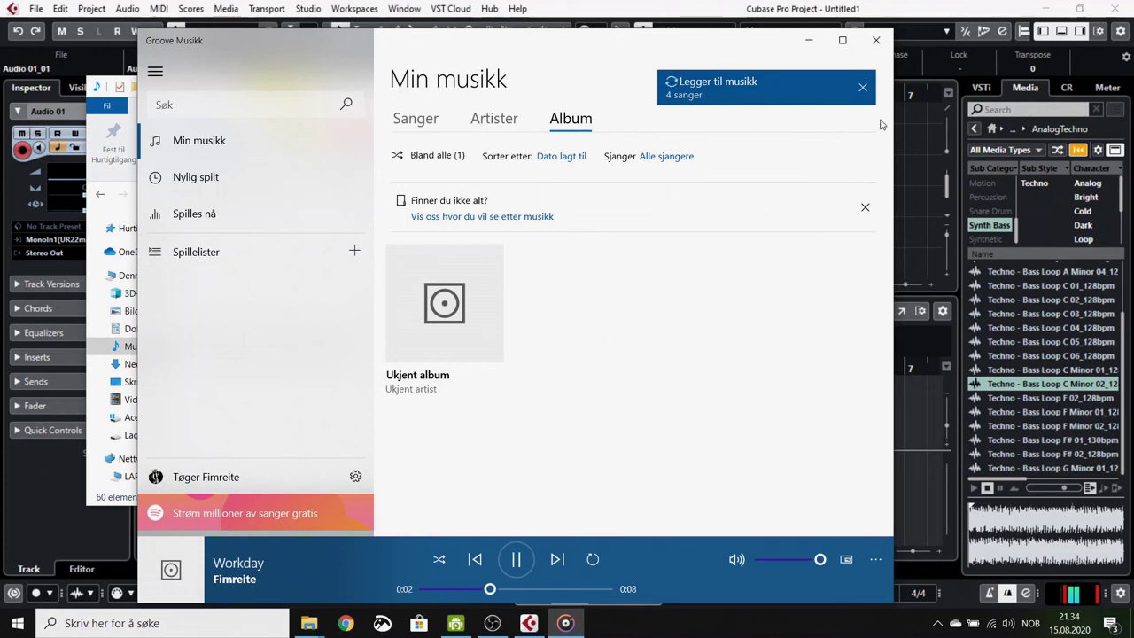
click(885, 42)
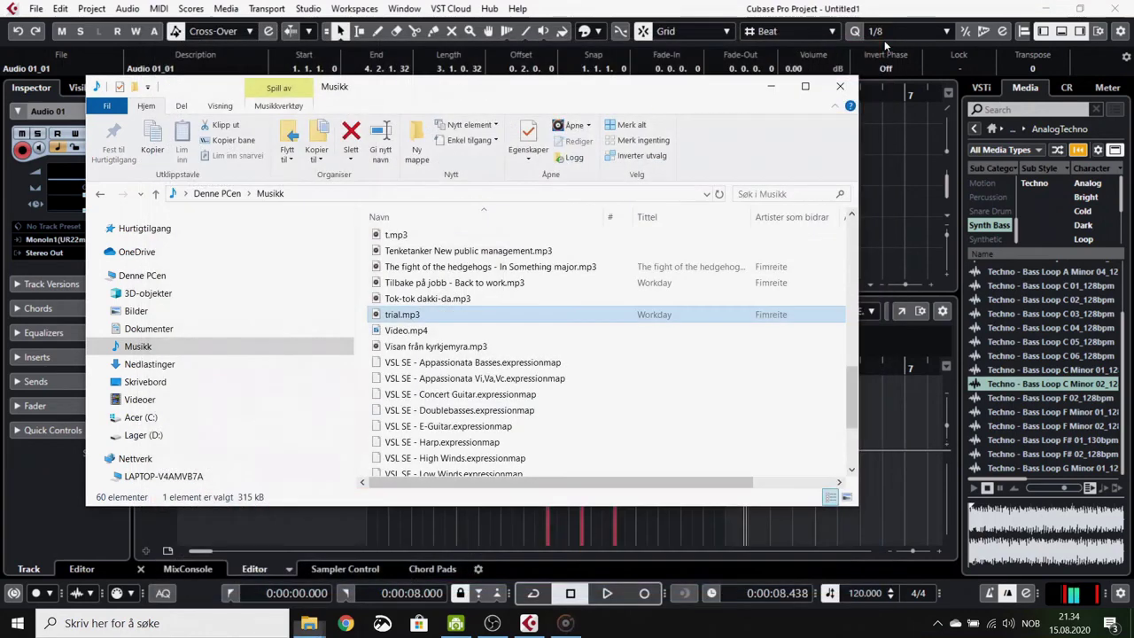
click(839, 86)
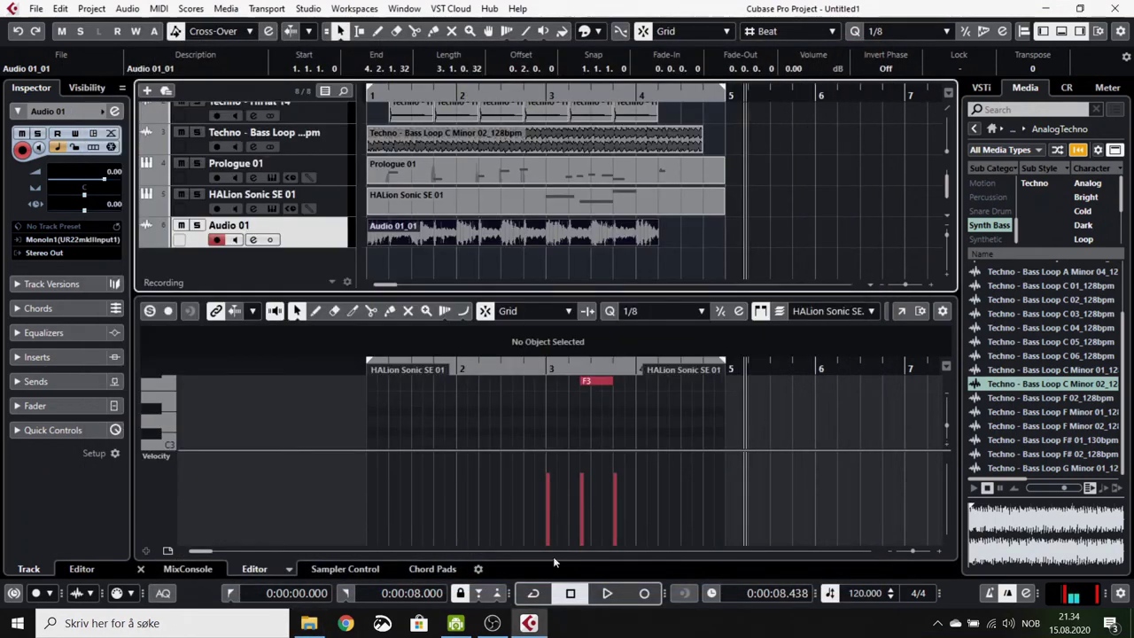
Step: Bring OBS Studio to the front from the Windows taskbar
click(501, 624)
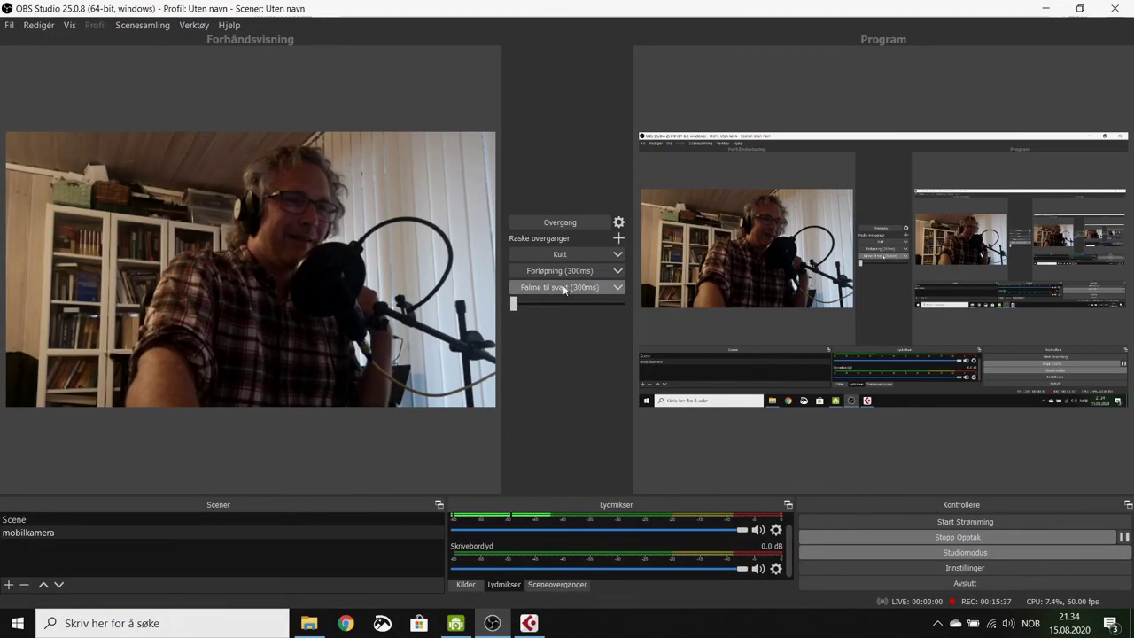